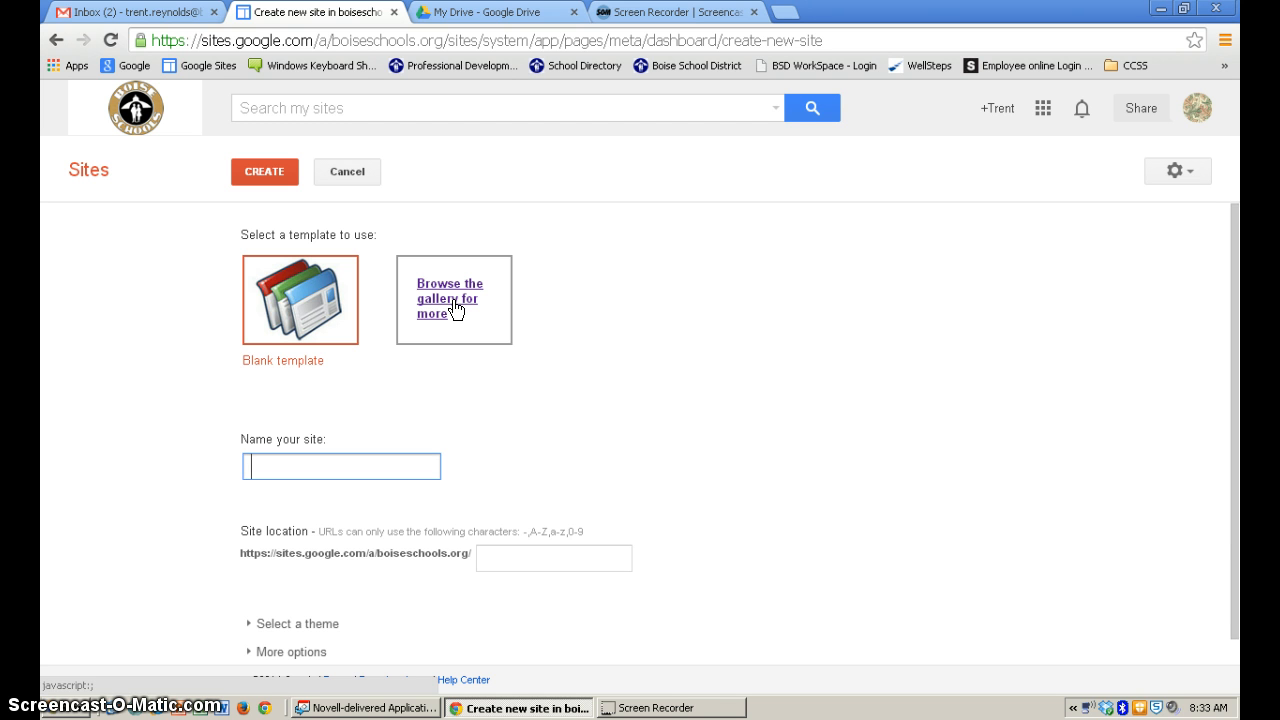
# Step: Choose the Blank template for the new site and name the site "Google site tutorial sample"
pyautogui.click(318, 290)
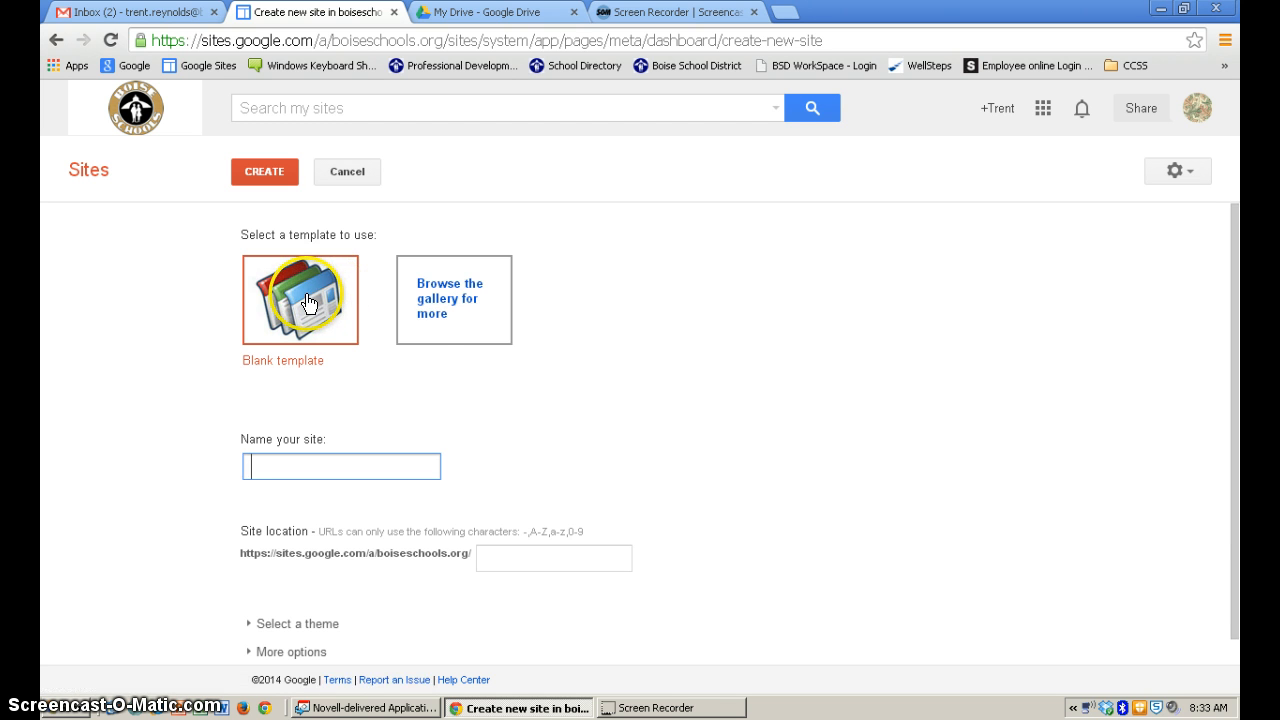
pyautogui.scroll(-1, 308, 302)
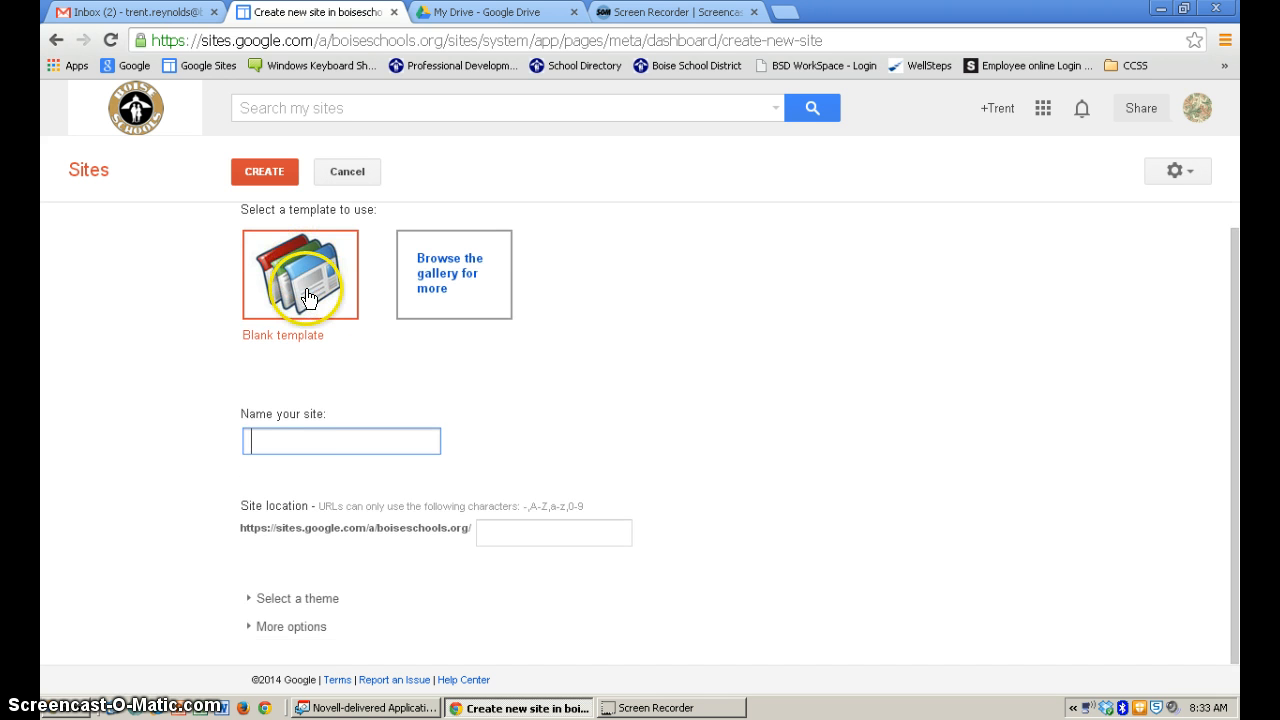
pyautogui.click(303, 430)
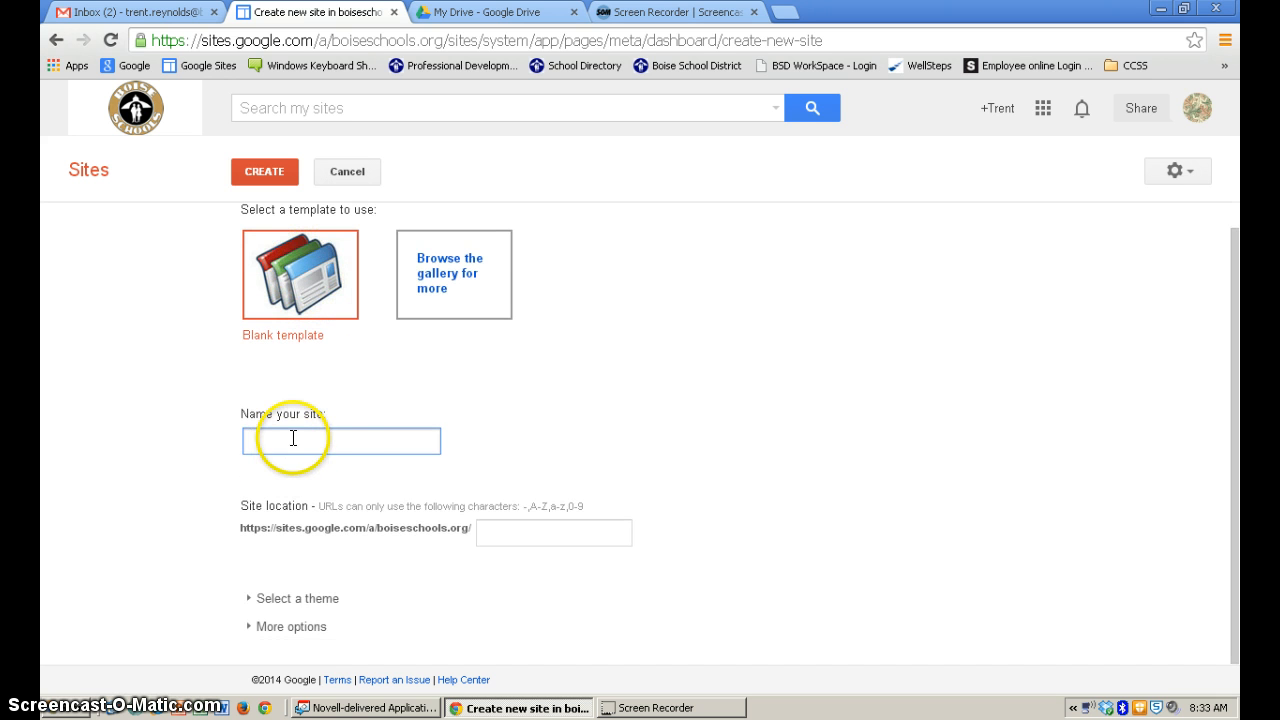
pyautogui.write('Googl')
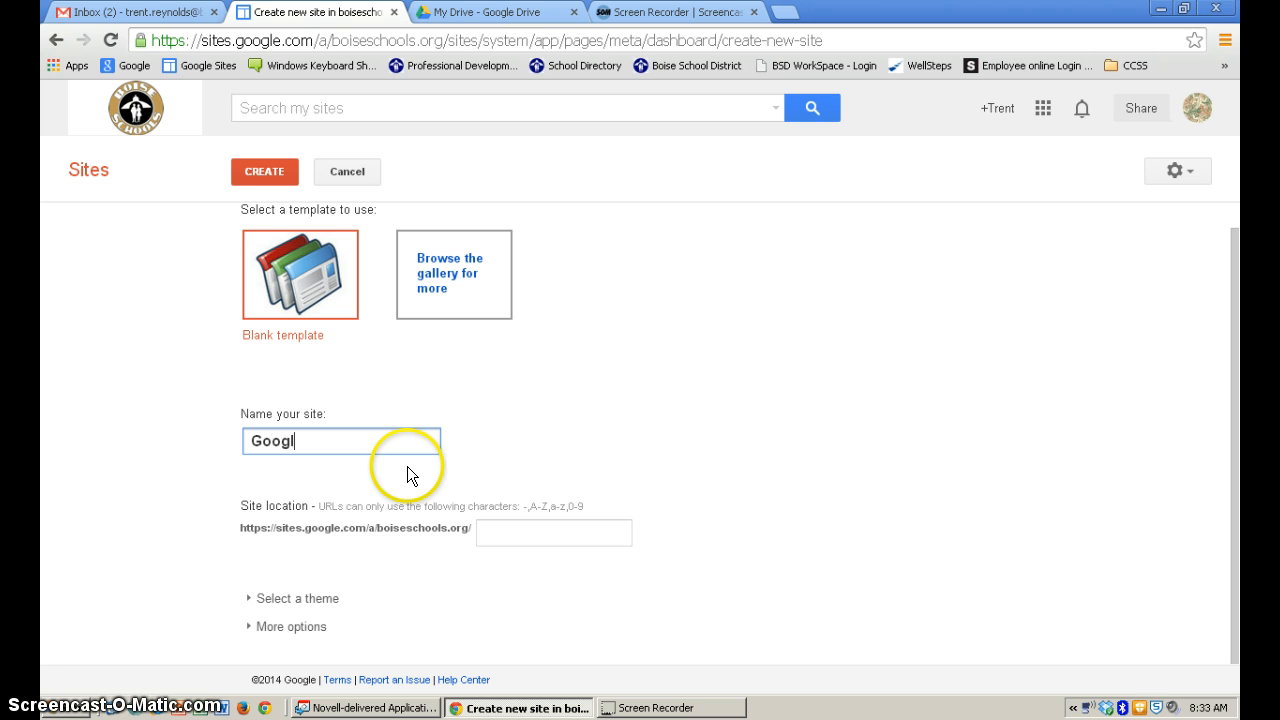
pyautogui.write('e site')
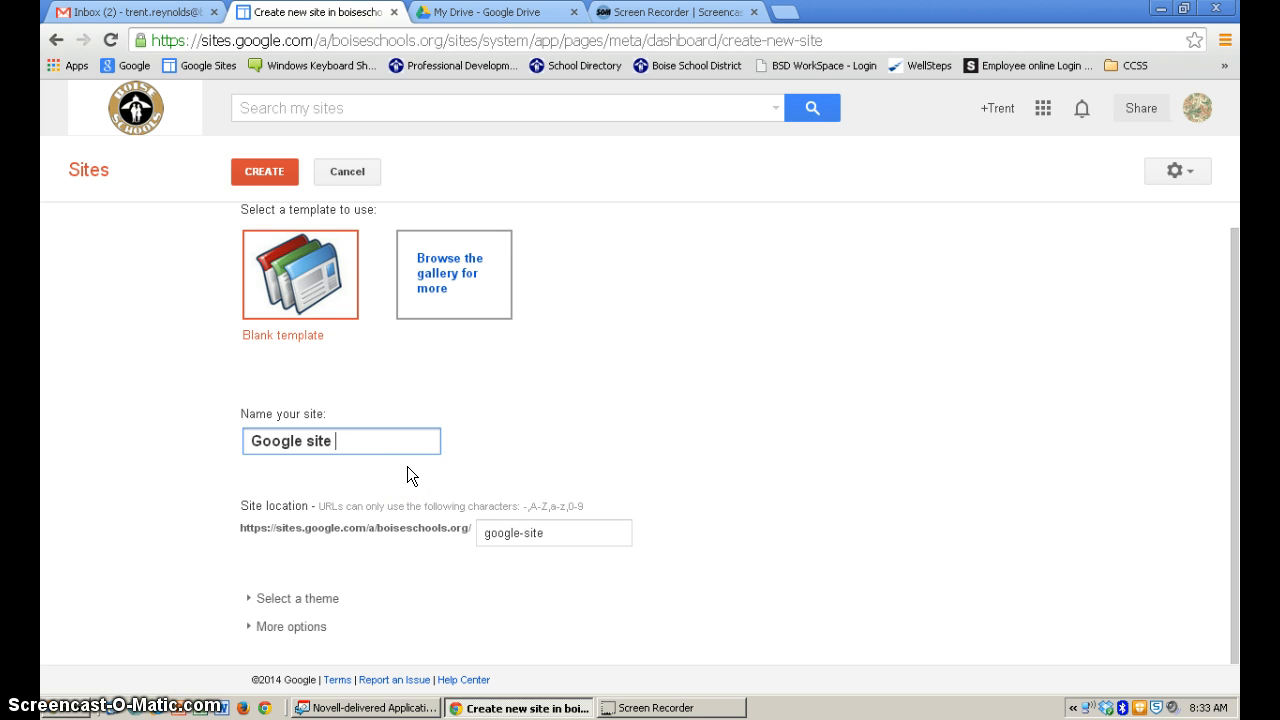
pyautogui.write(' tutorial sample')
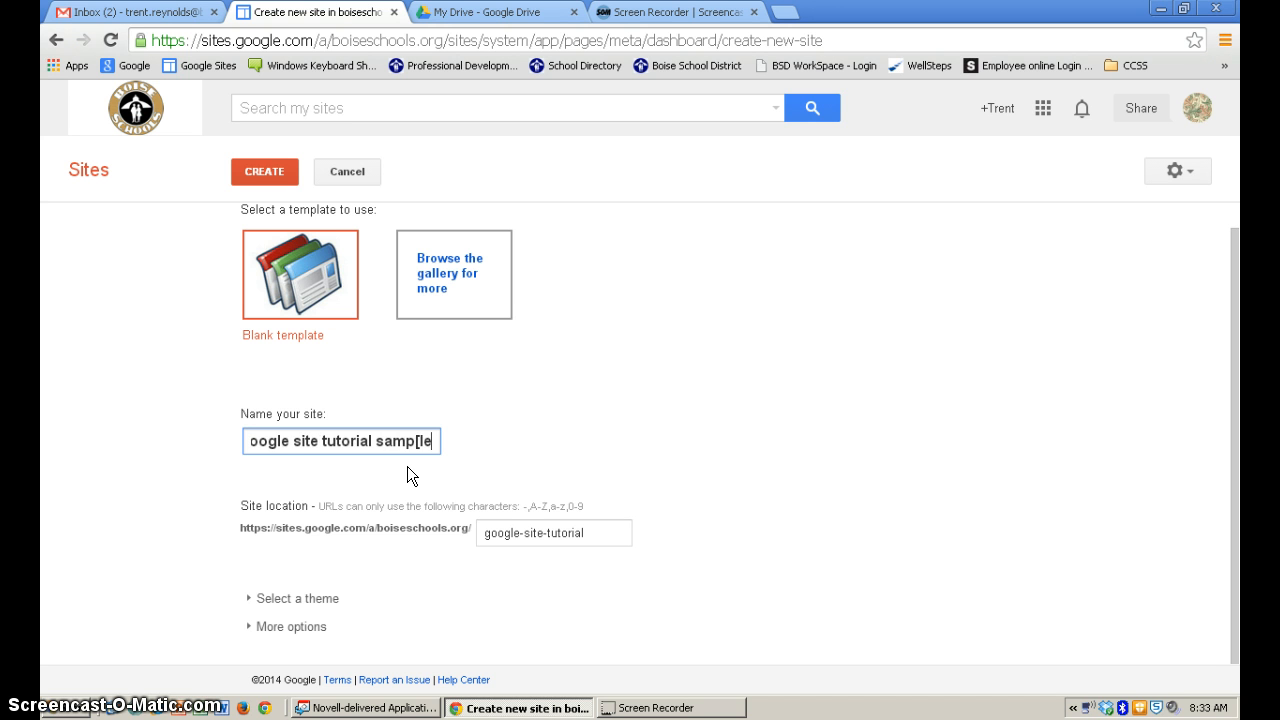
pyautogui.press('BackSpace')
pyautogui.press('BackSpace')
pyautogui.write('le')
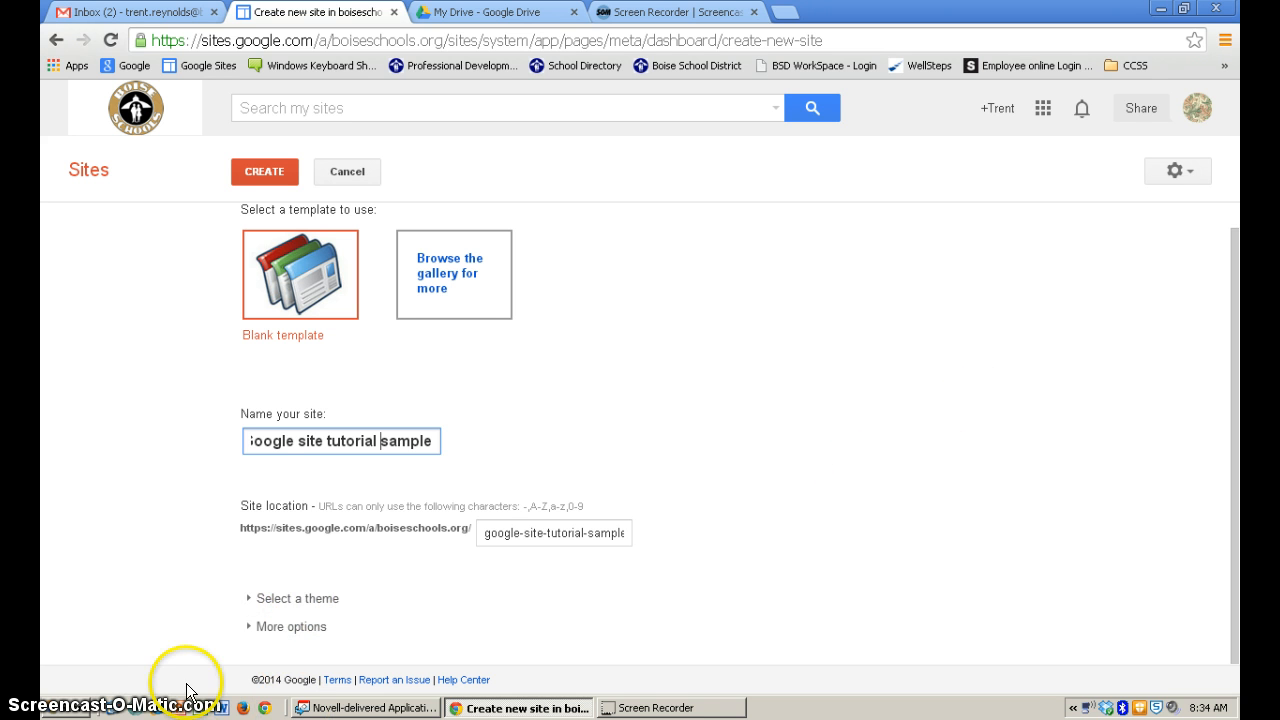
# Step: Select the Simple theme for the new site and create the site
pyautogui.click(289, 596)
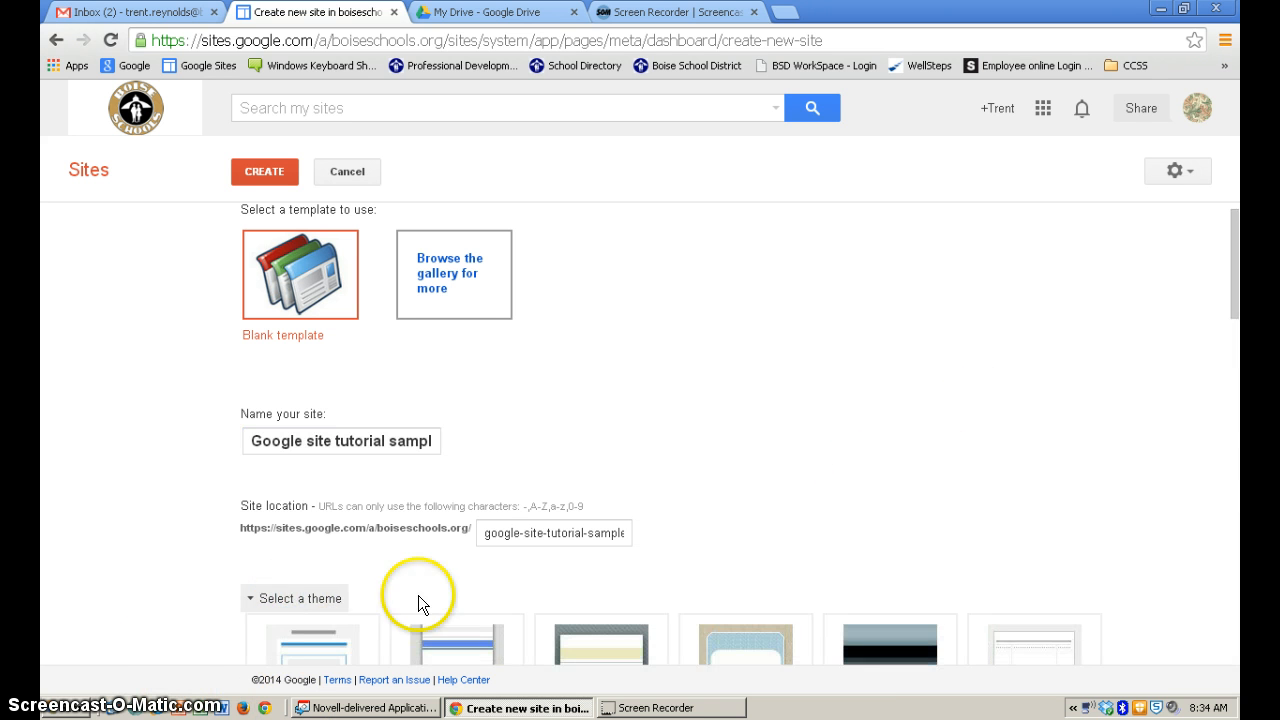
pyautogui.scroll(-1, 1232, 260)
pyautogui.moveTo(1232, 260); pyautogui.dragTo(1230, 345)
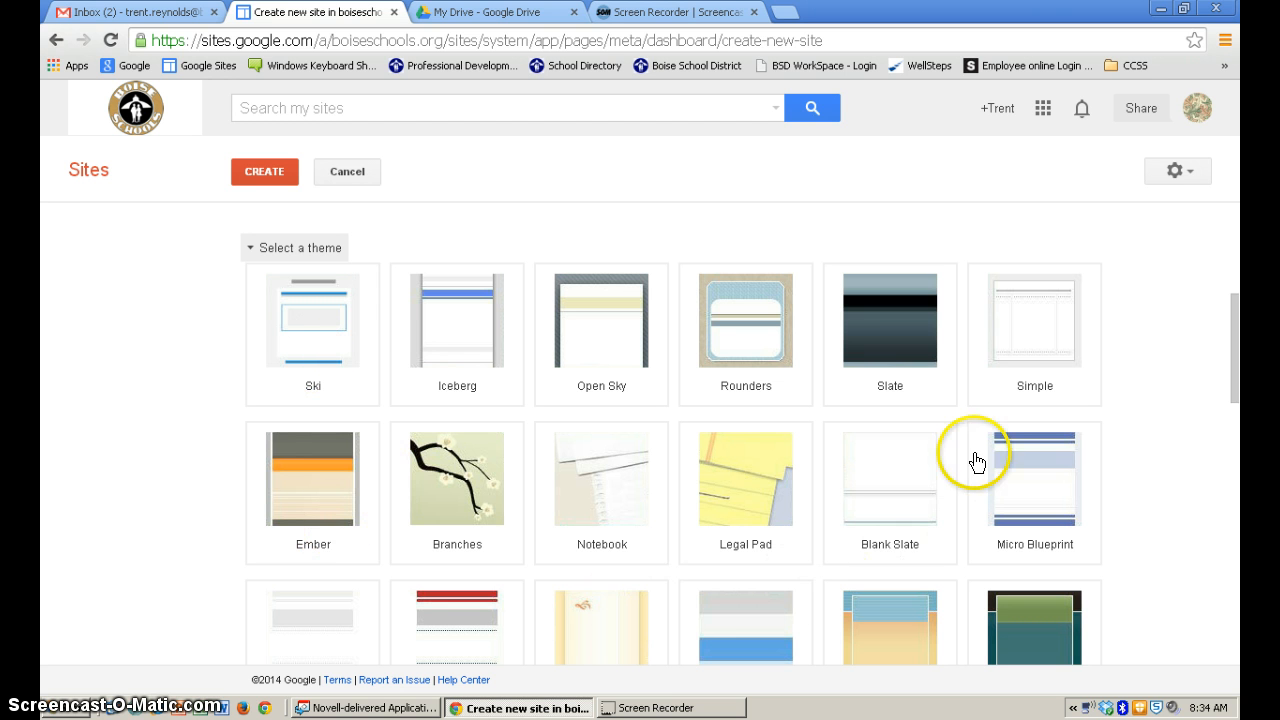
pyautogui.click(1025, 348)
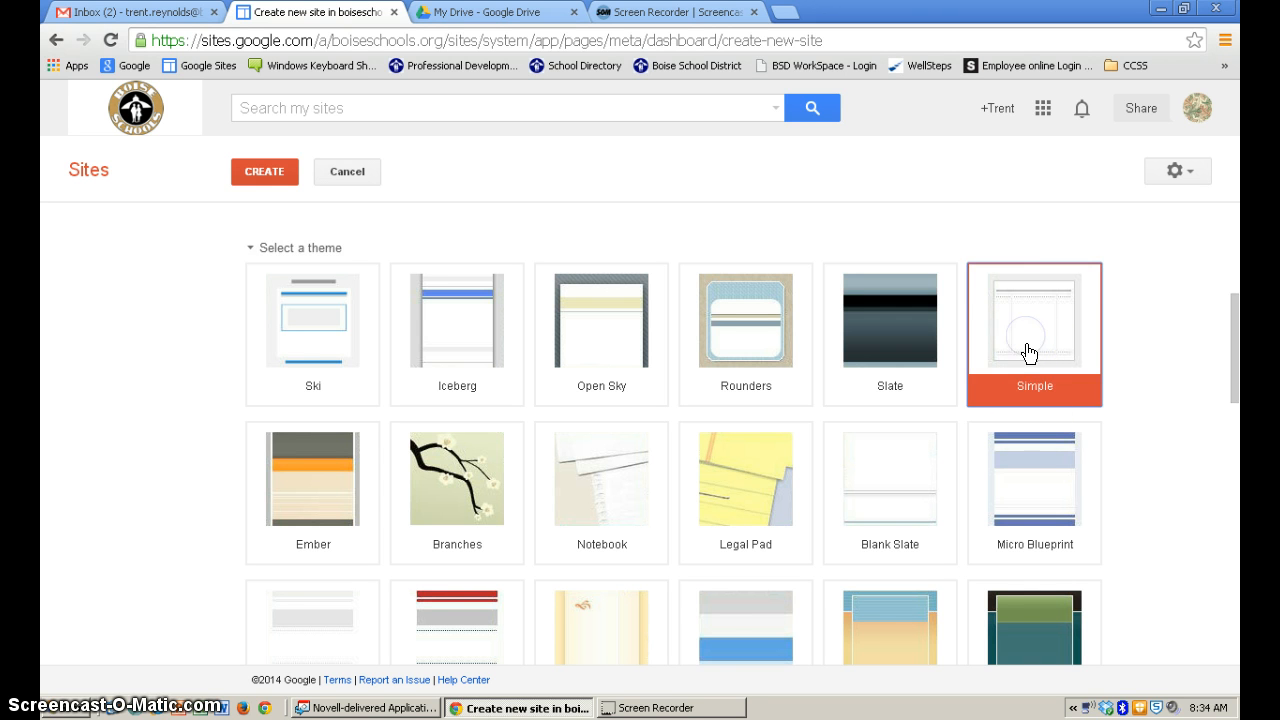
pyautogui.scroll(-15, 640, 595)
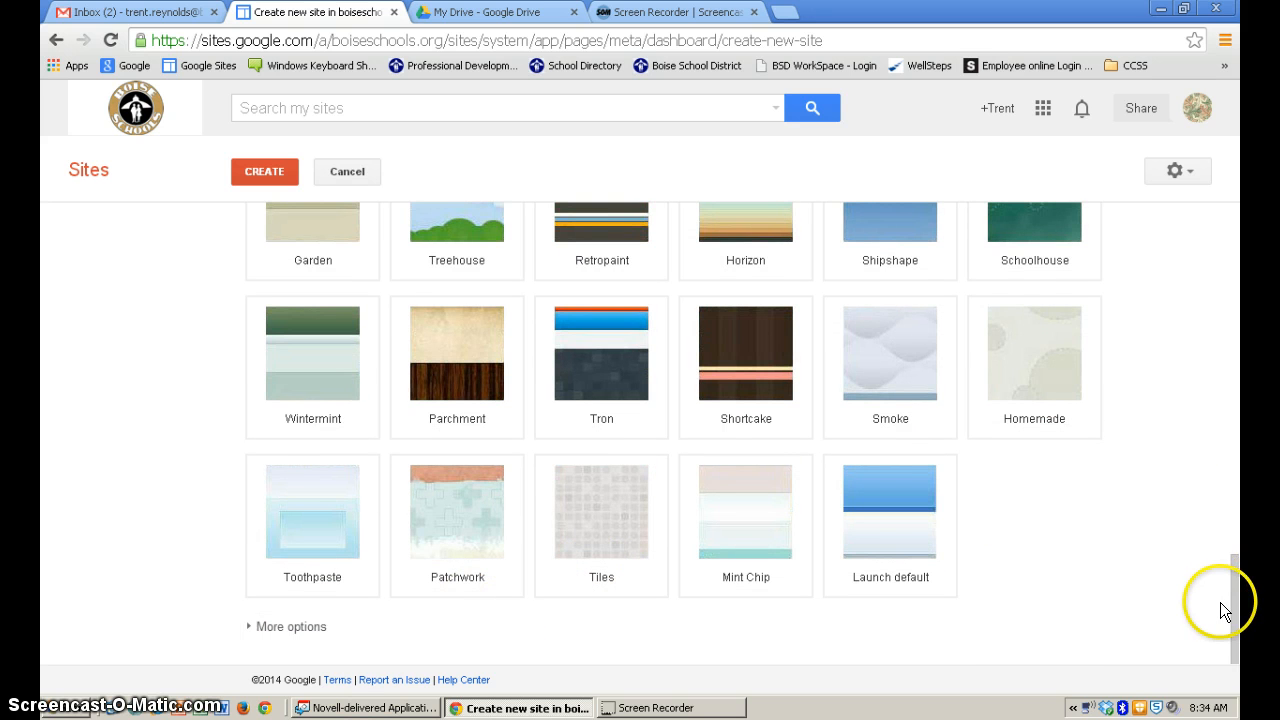
pyautogui.click(270, 168)
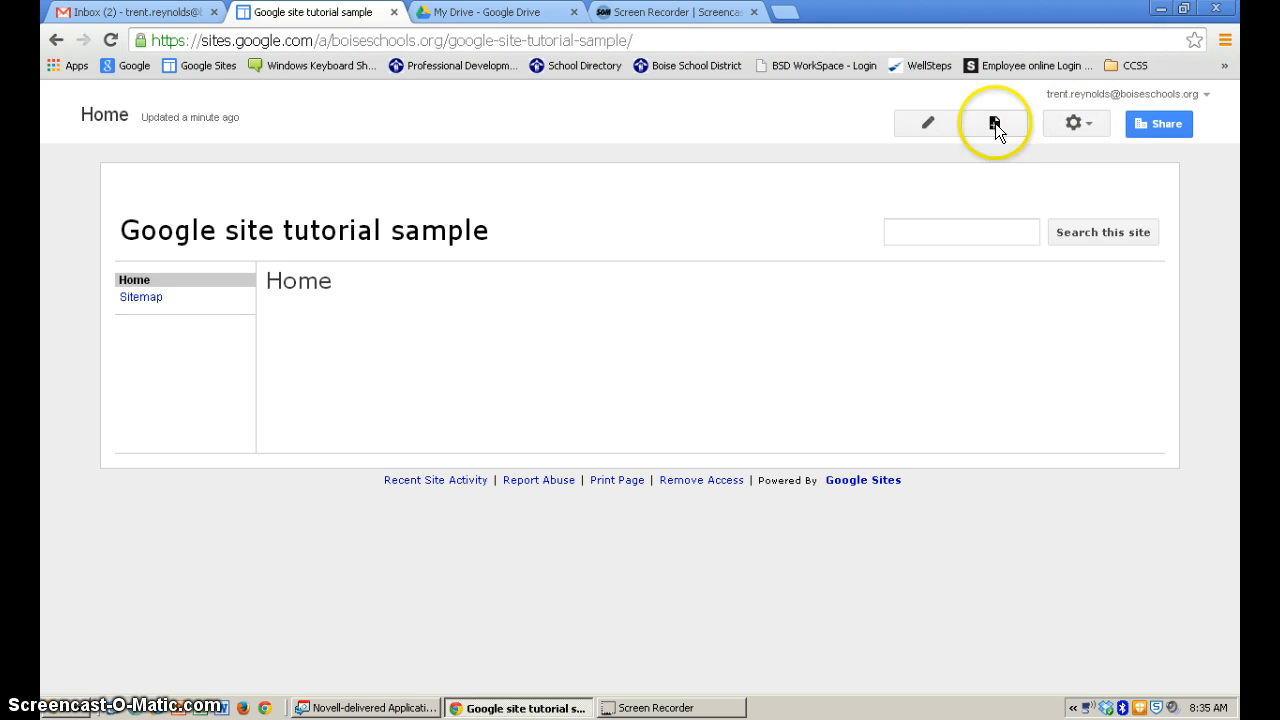
# Step: Open the new site's Home page for editing
pyautogui.click(928, 125)
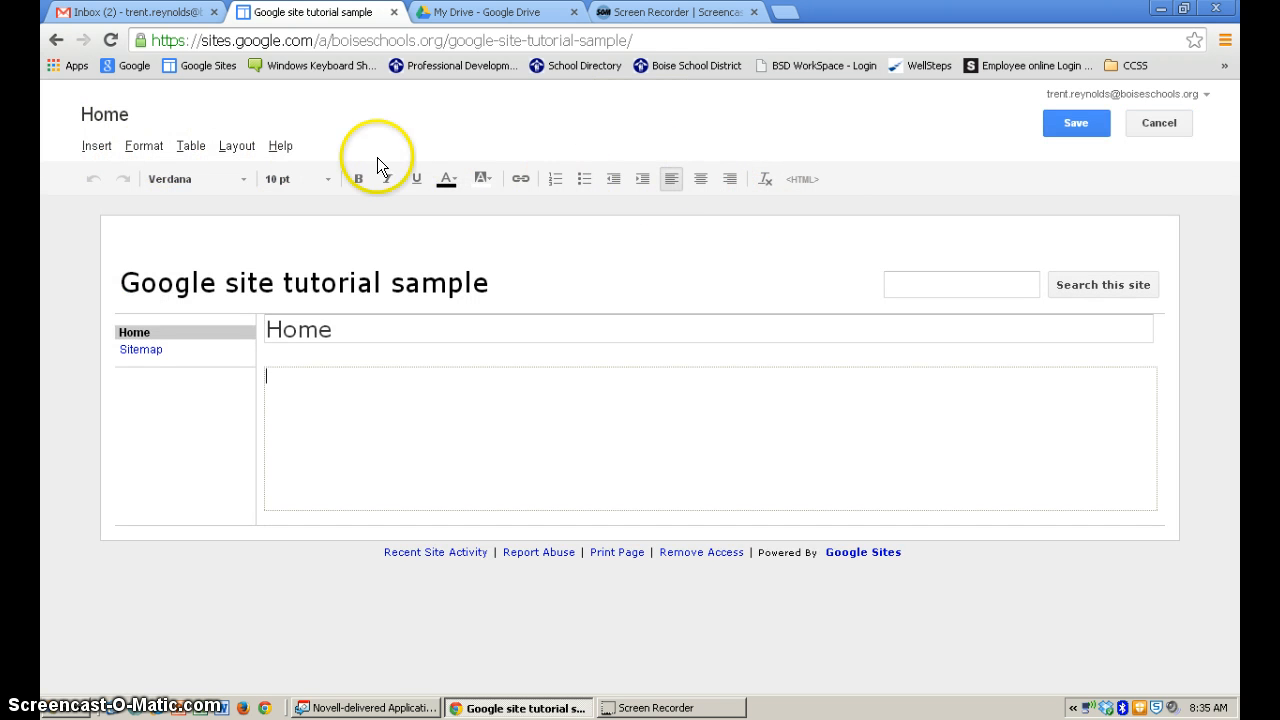
pyautogui.click(174, 181)
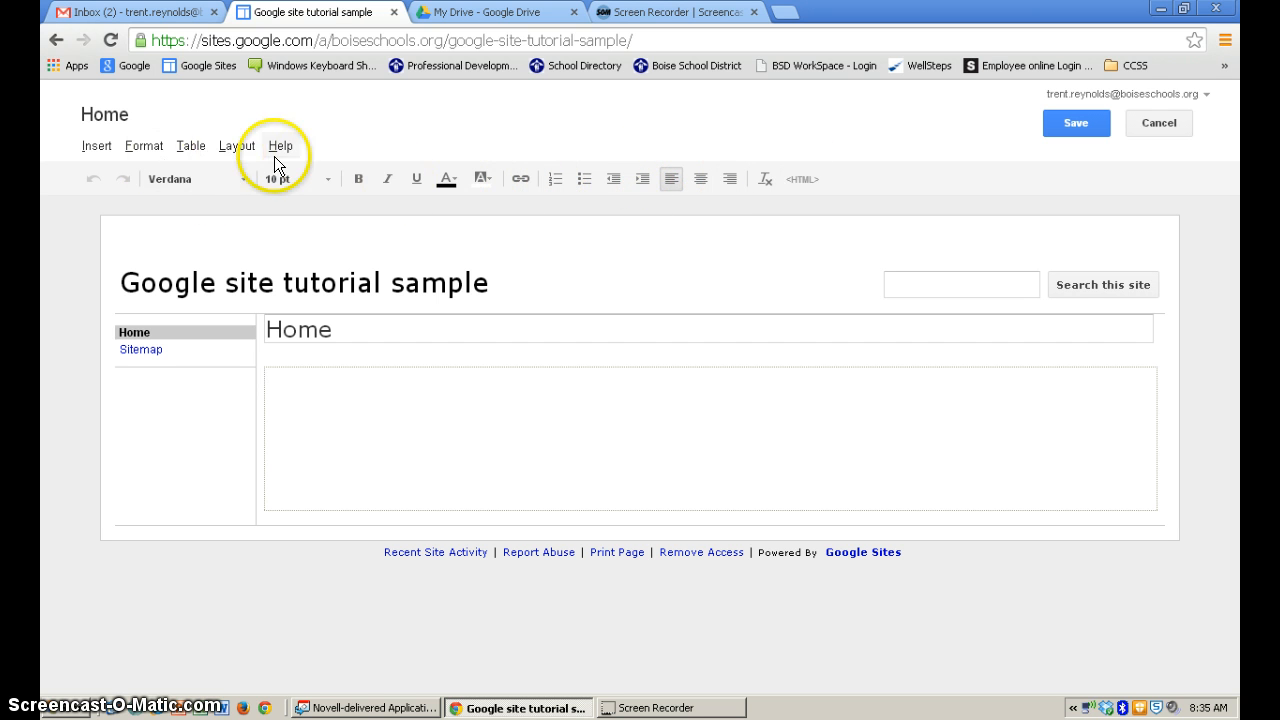
# Step: Examine the insert, Drive, text format, table and page layout options available for the Home page
pyautogui.click(97, 147)
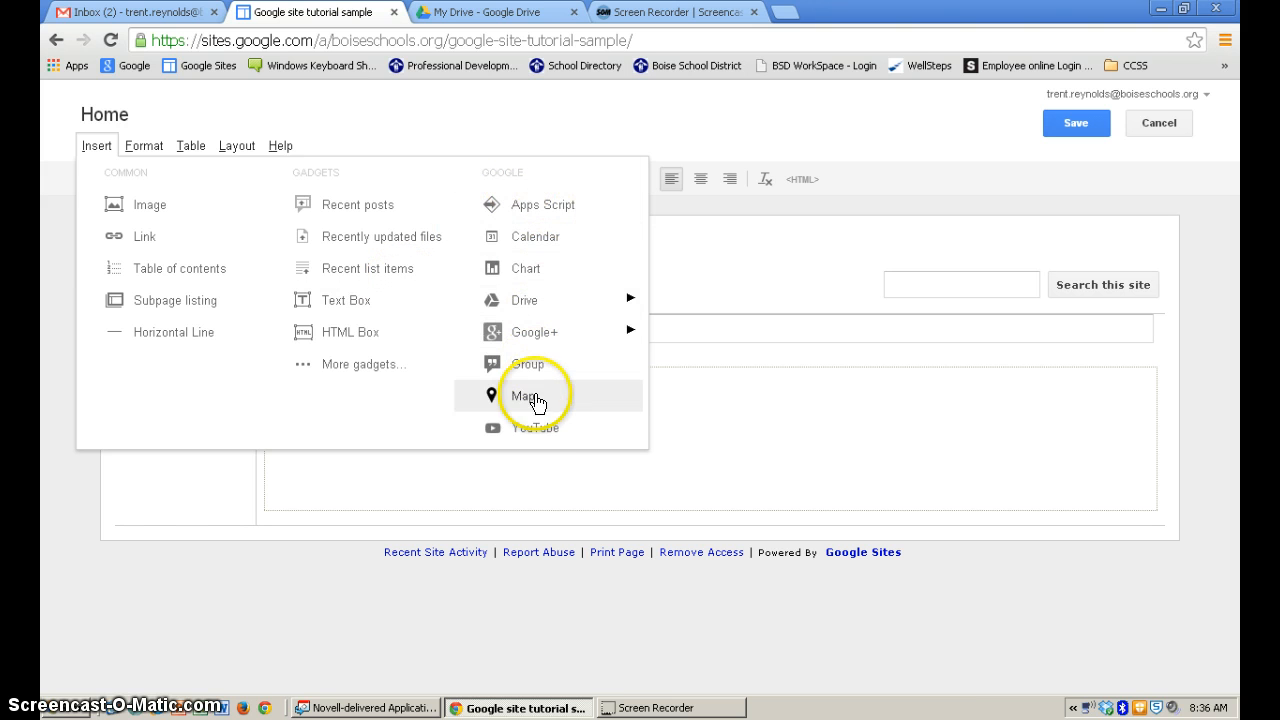
pyautogui.moveTo(540, 318)
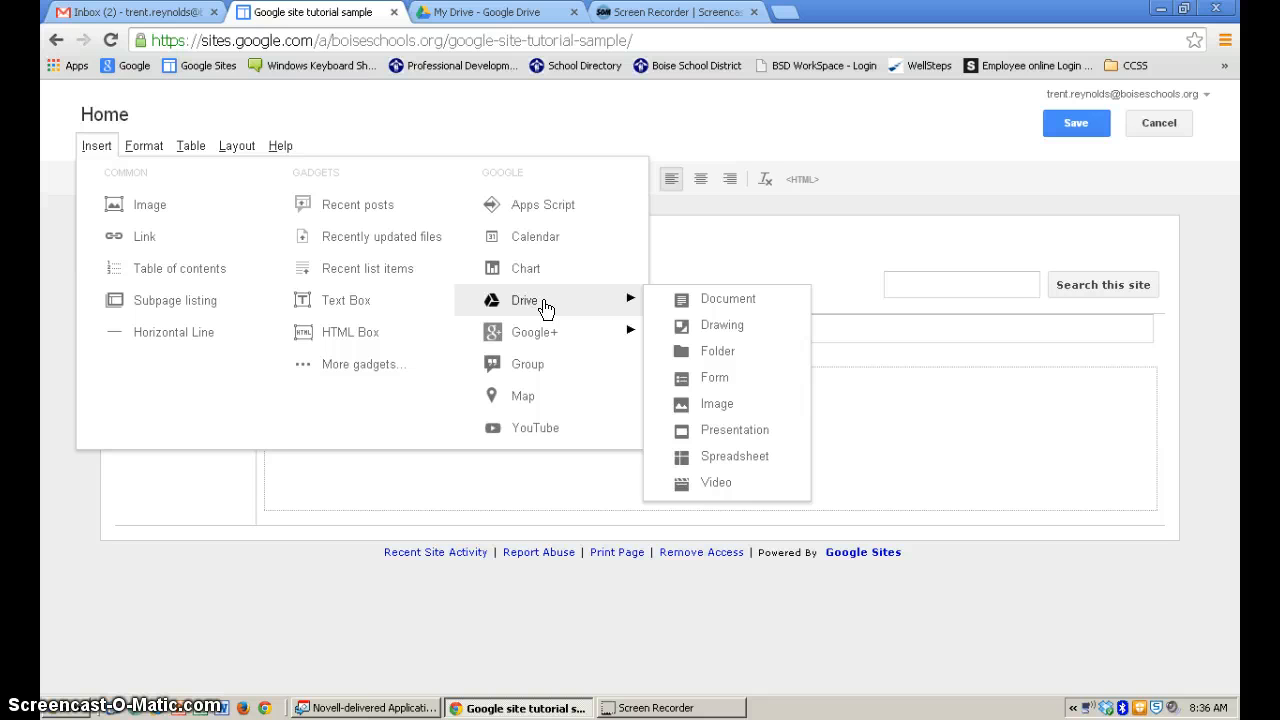
pyautogui.click(137, 146)
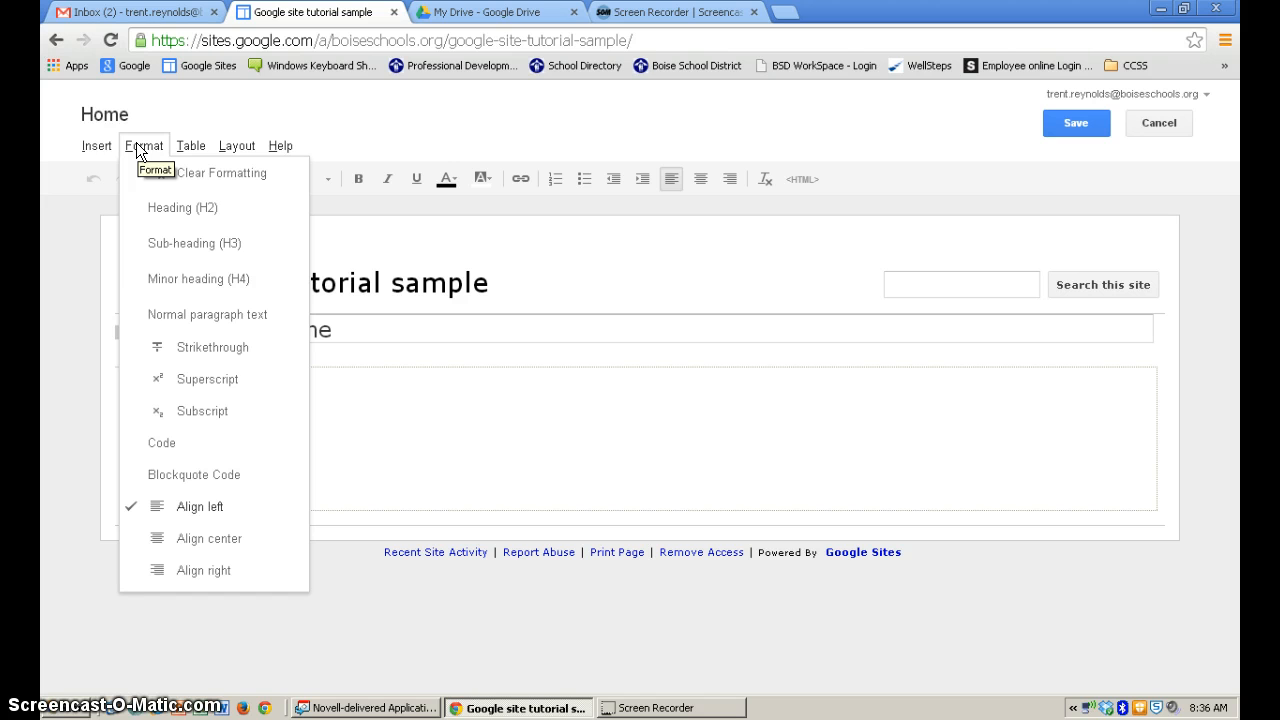
pyautogui.click(183, 147)
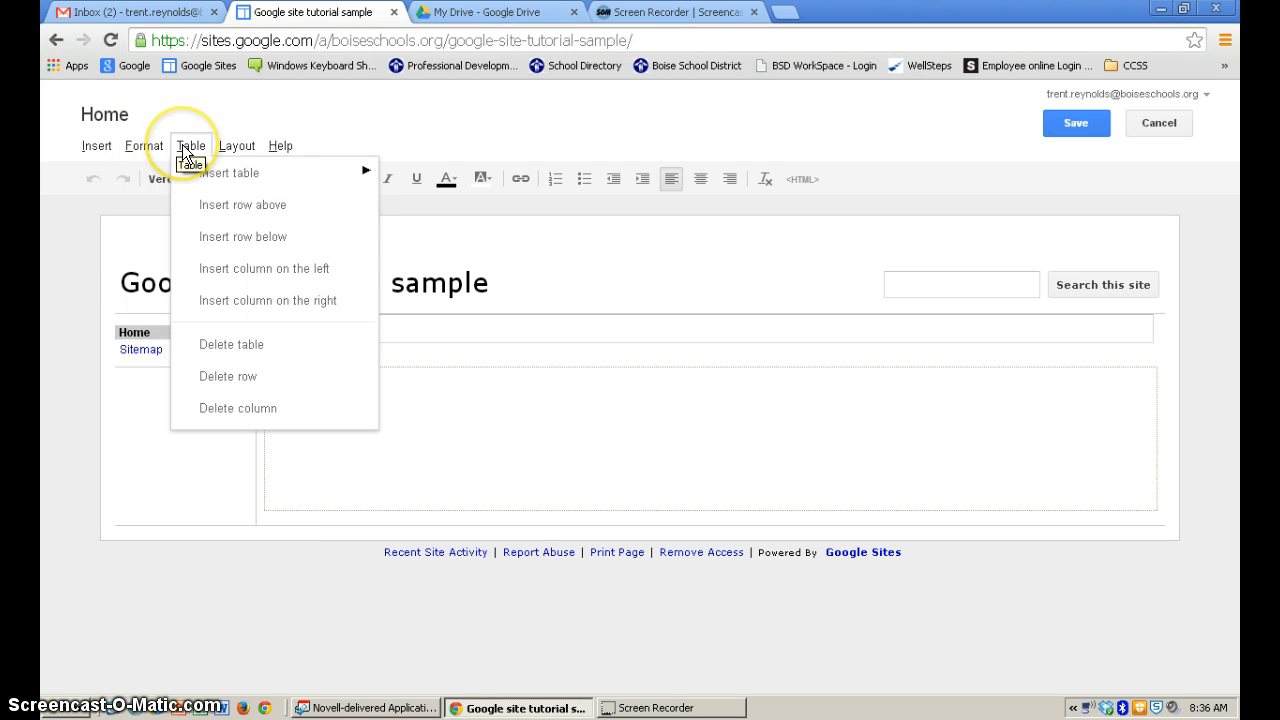
pyautogui.click(210, 173)
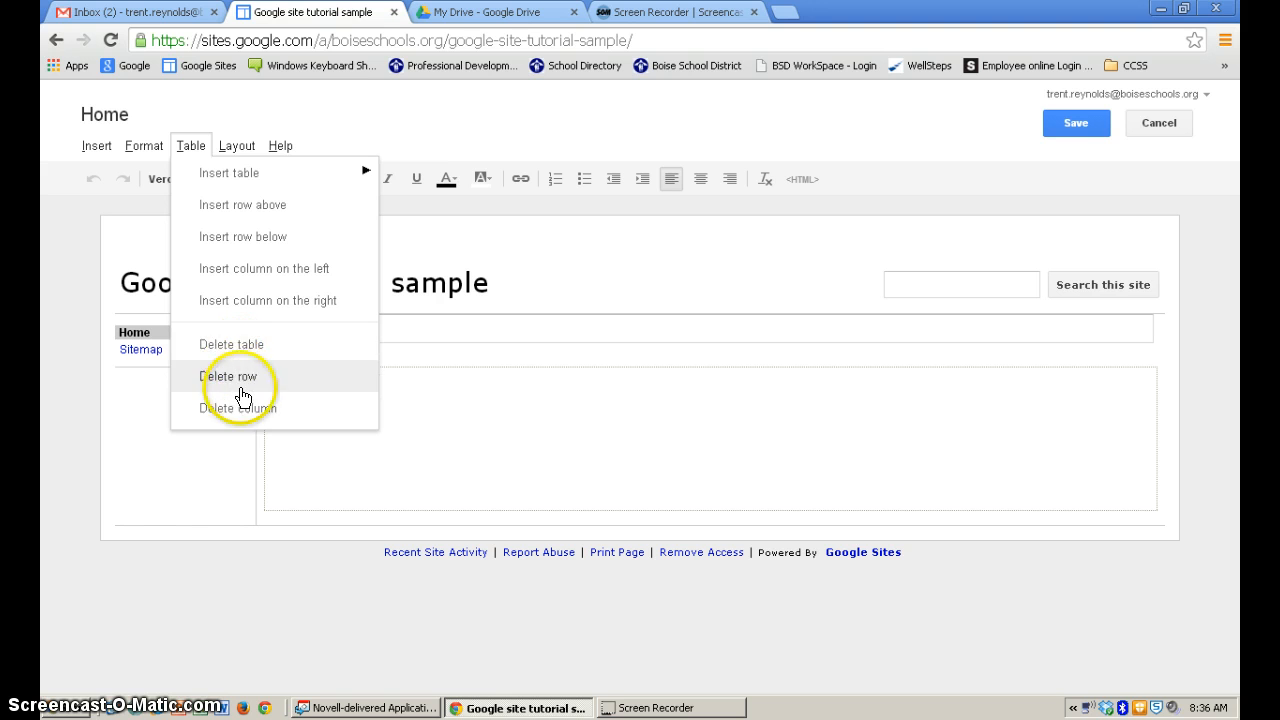
pyautogui.moveTo(232, 140)
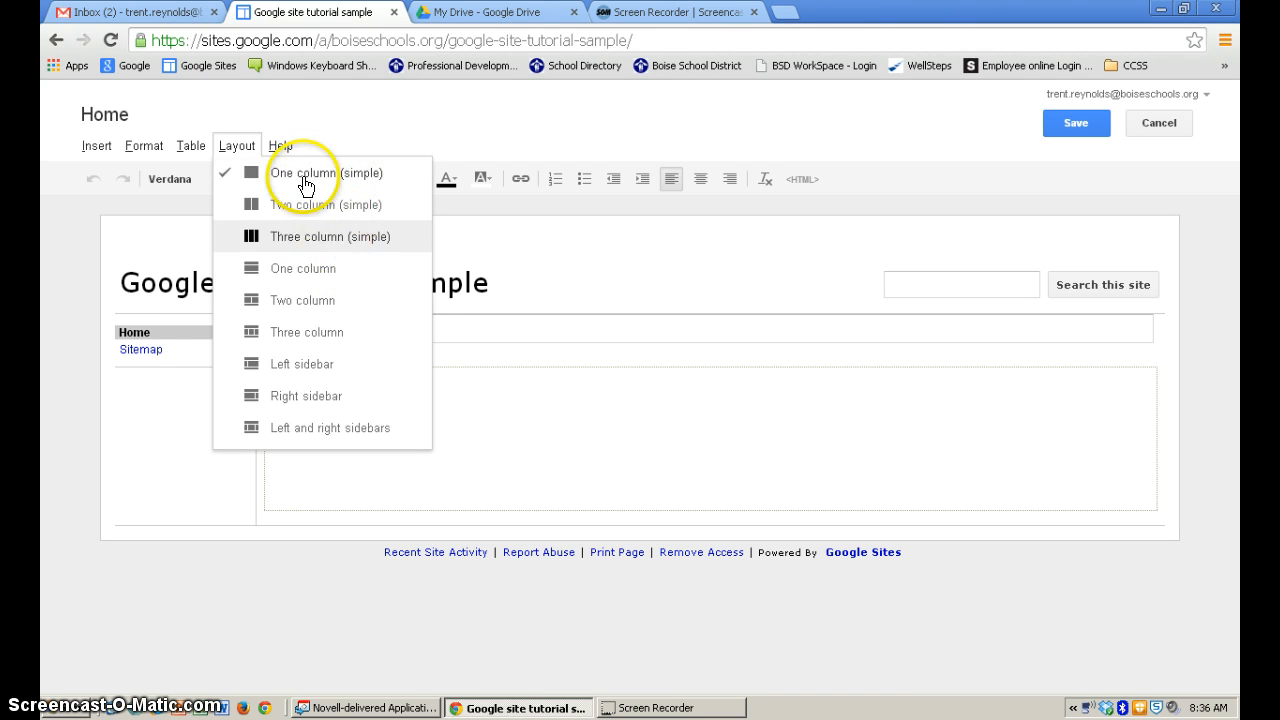
pyautogui.click(684, 330)
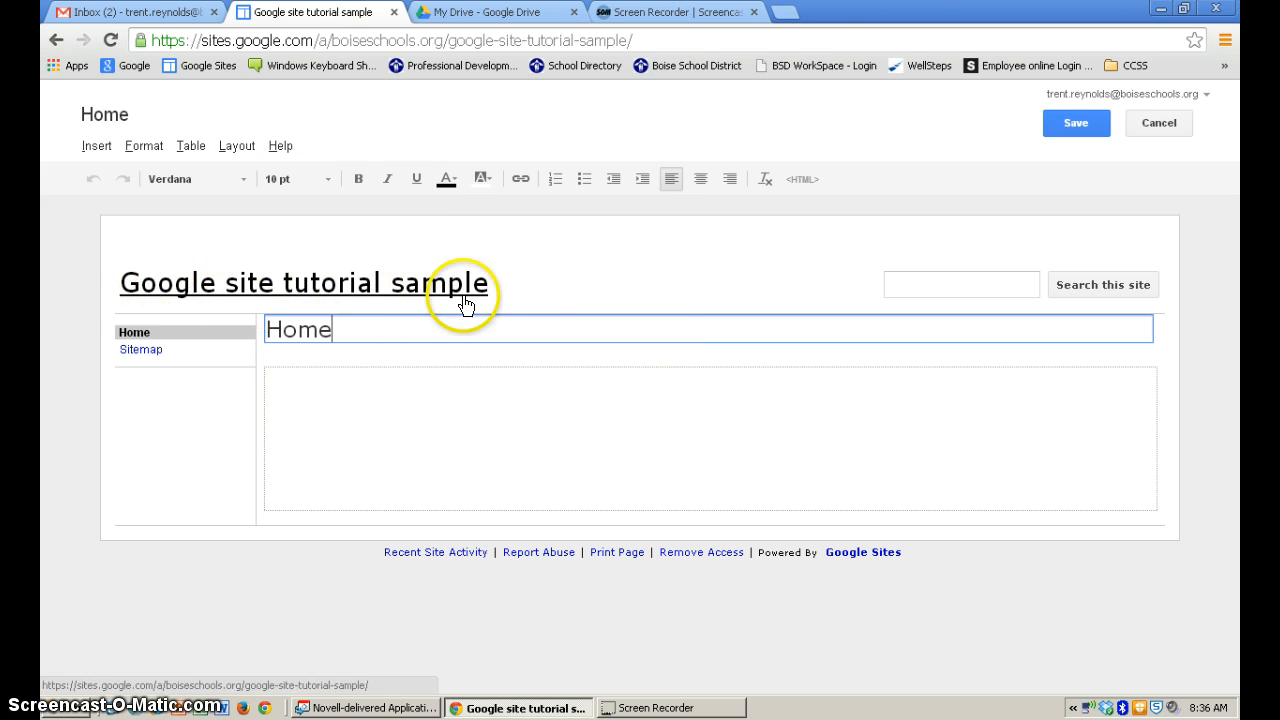
pyautogui.click(371, 389)
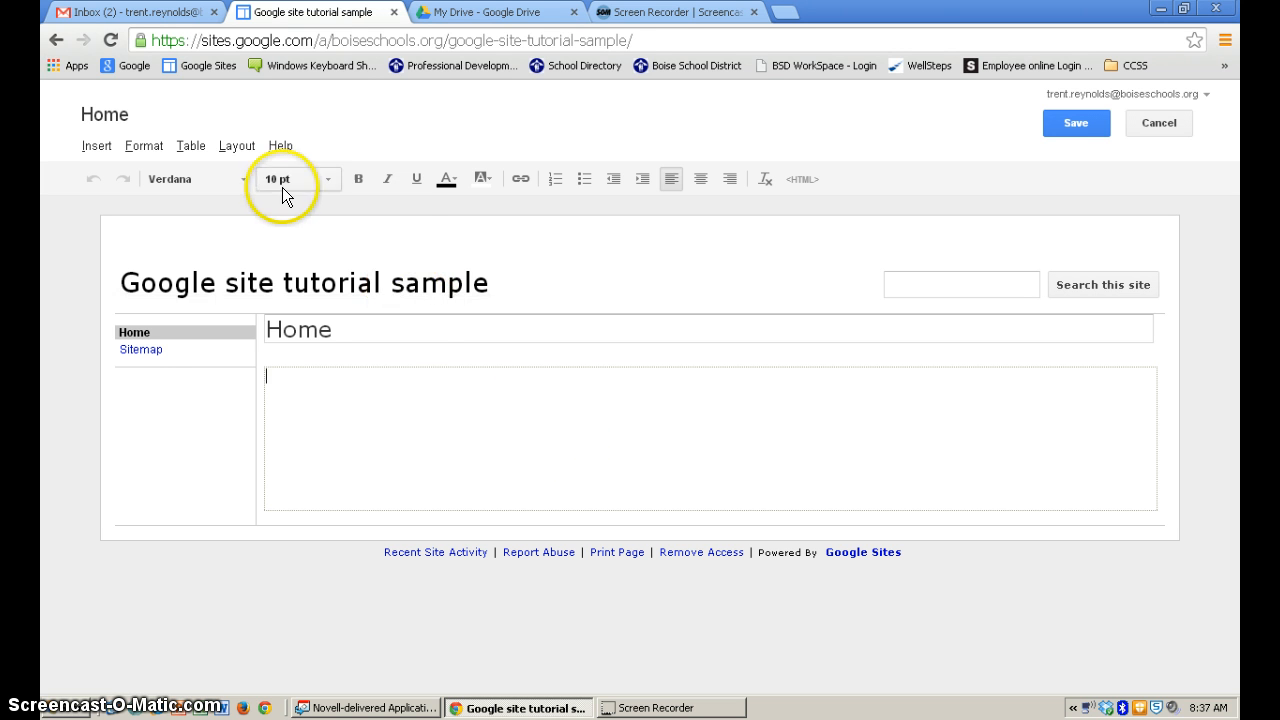
# Step: Set the Home page's layout to Two column, the variant with full-width sections above and below the columns
pyautogui.click(230, 146)
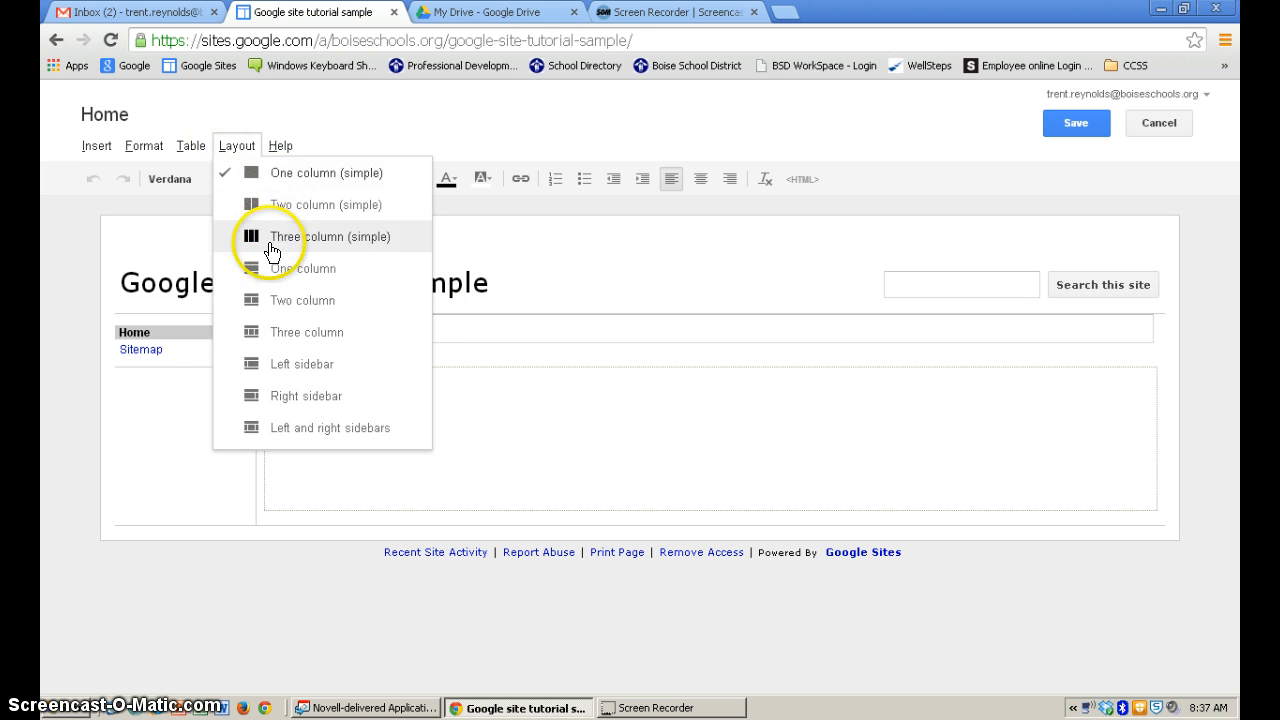
pyautogui.click(275, 300)
pyautogui.click(373, 376)
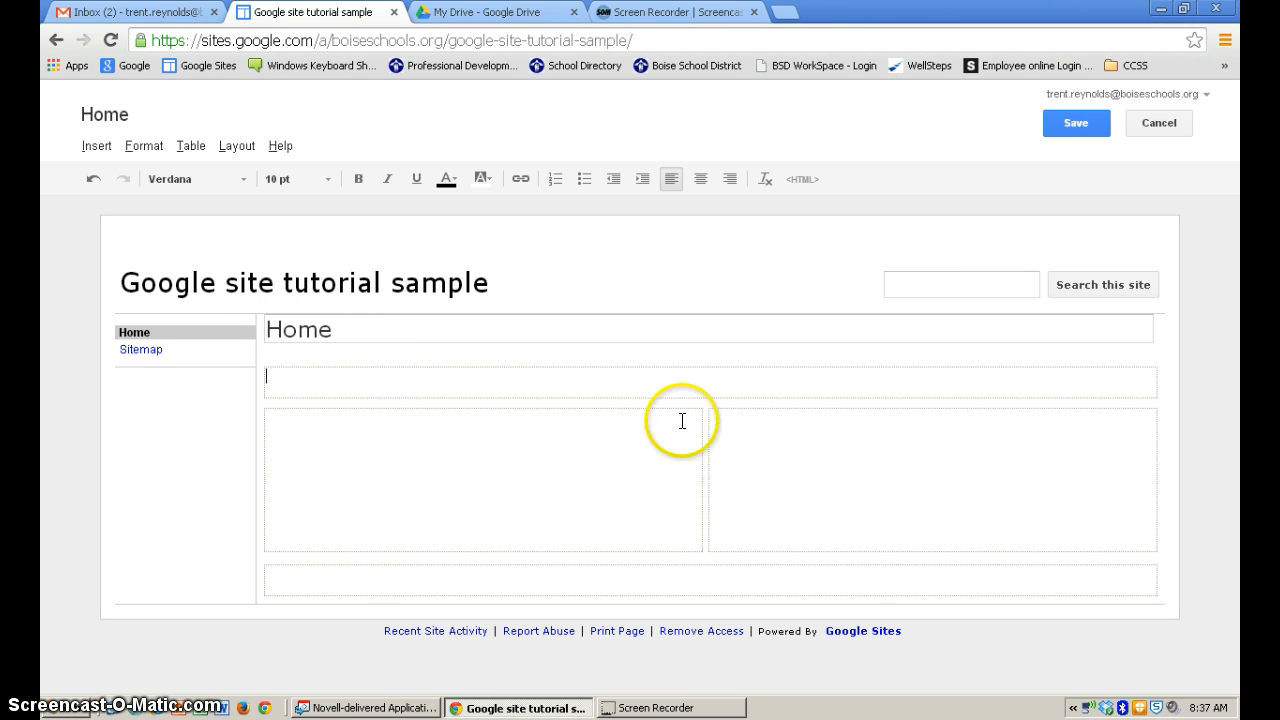
# Step: Try the Left and right sidebars layout on the Home page and return to the Two column layout
pyautogui.click(224, 147)
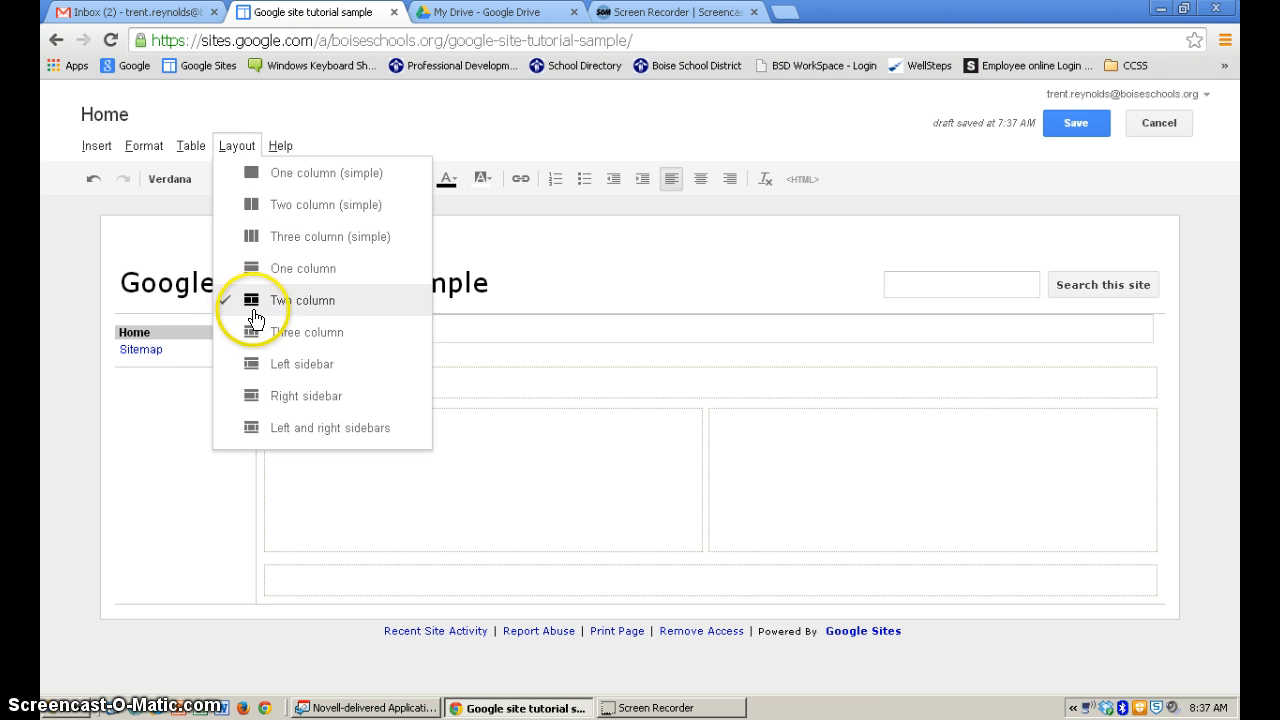
pyautogui.click(409, 420)
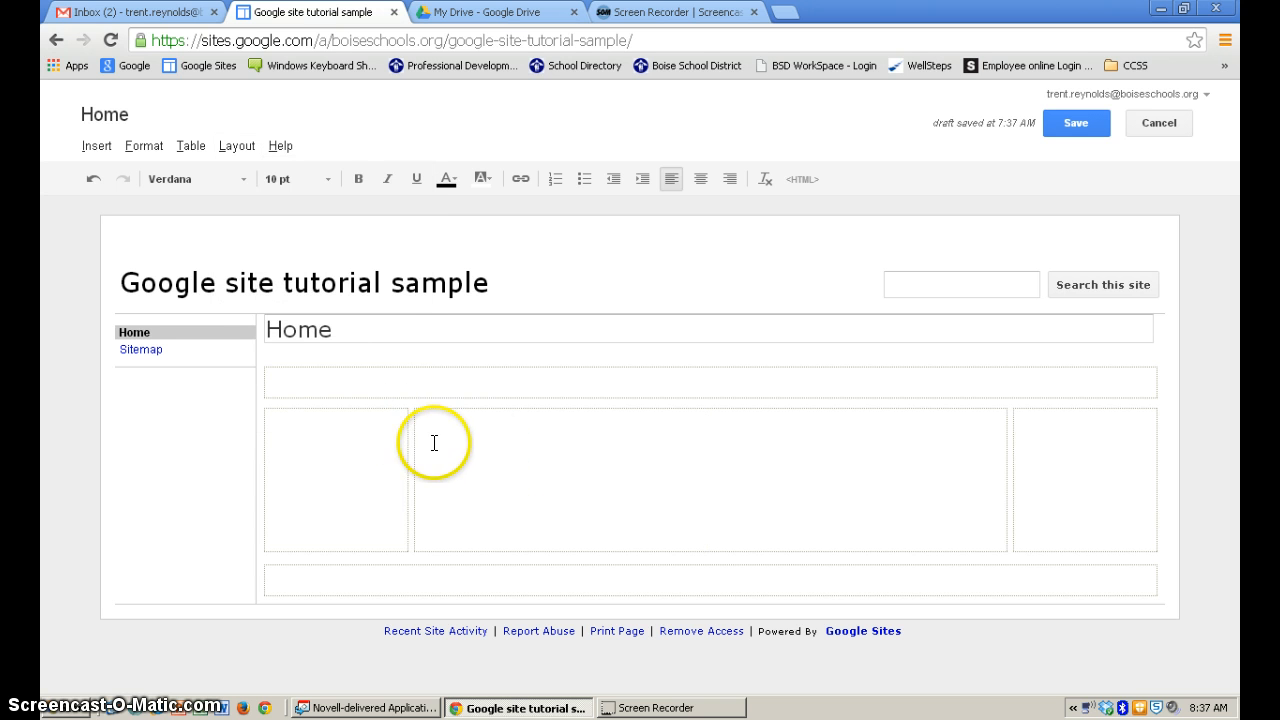
pyautogui.click(237, 146)
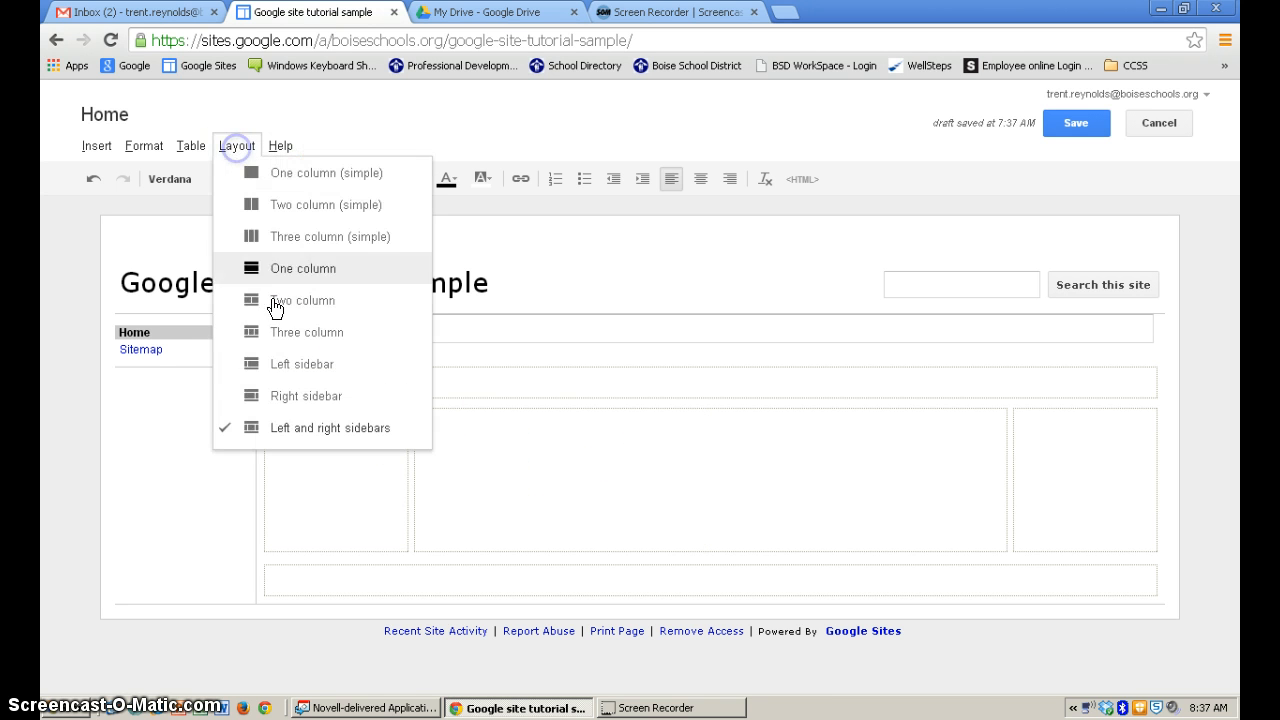
pyautogui.click(278, 300)
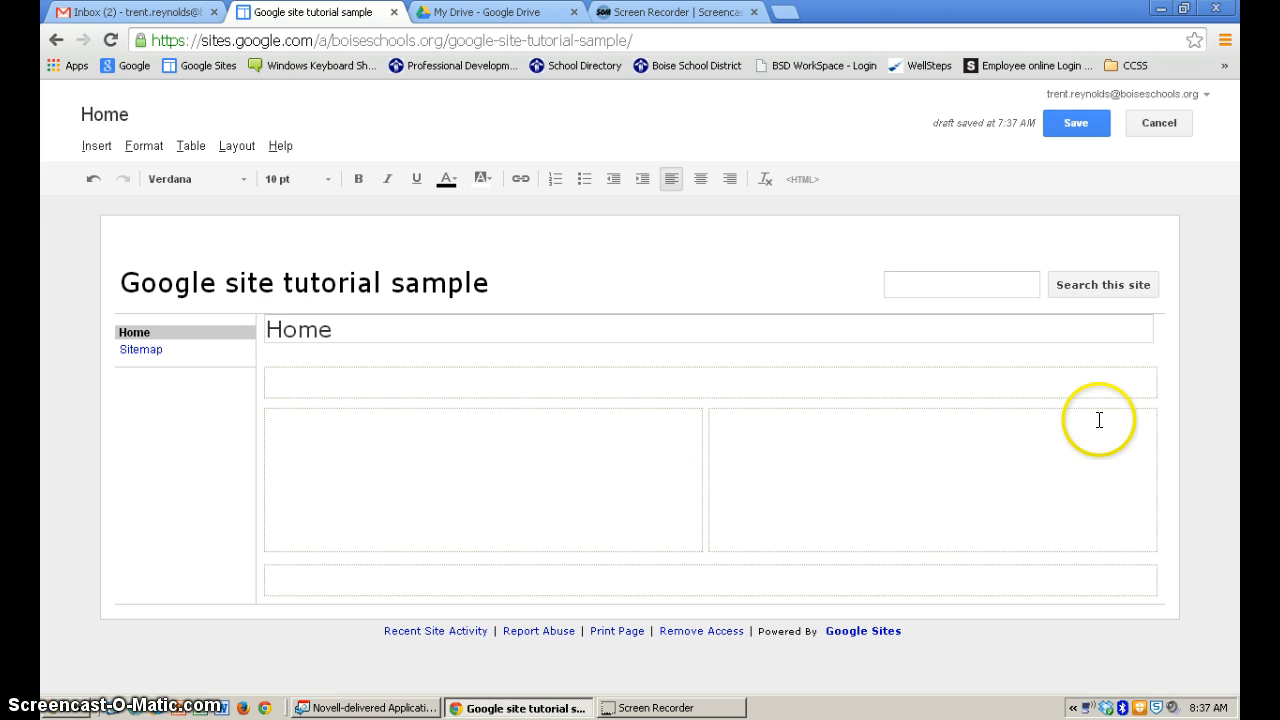
# Step: Enter "Title at the top" in the header section, "something at the bottom" in the footer section and "some stuff on the left" in the left column
pyautogui.click(475, 327)
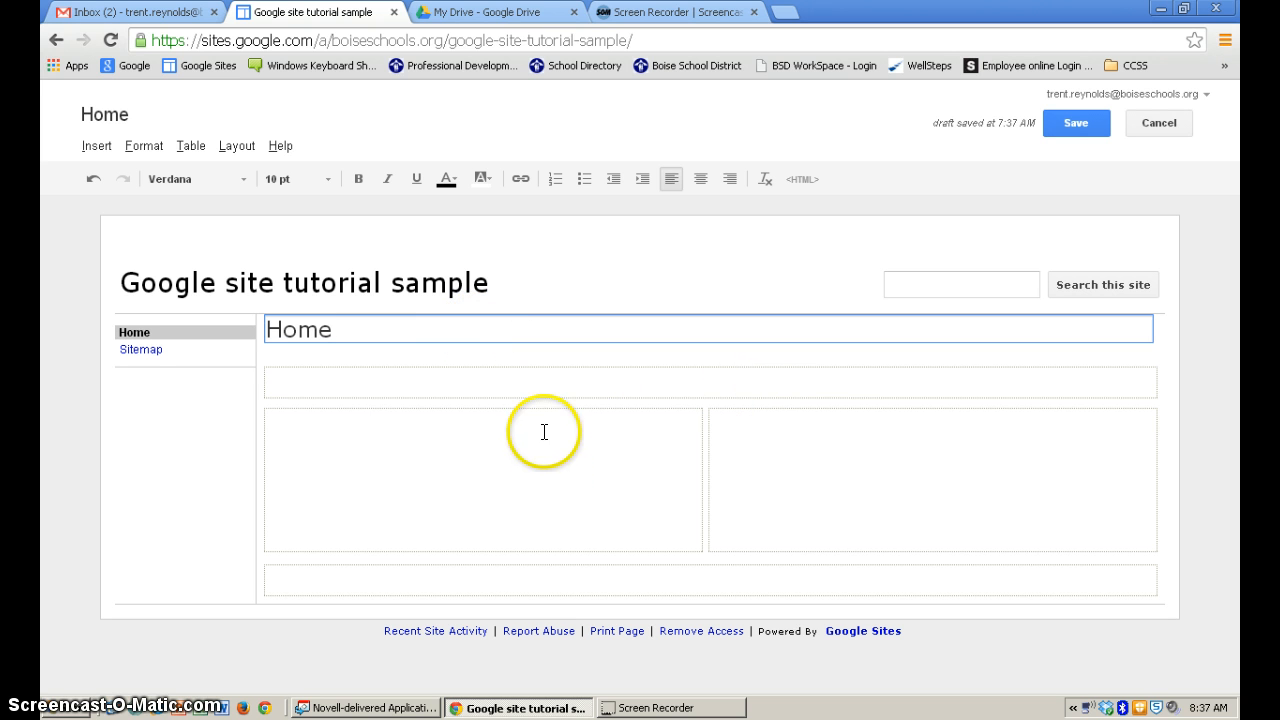
pyautogui.click(551, 580)
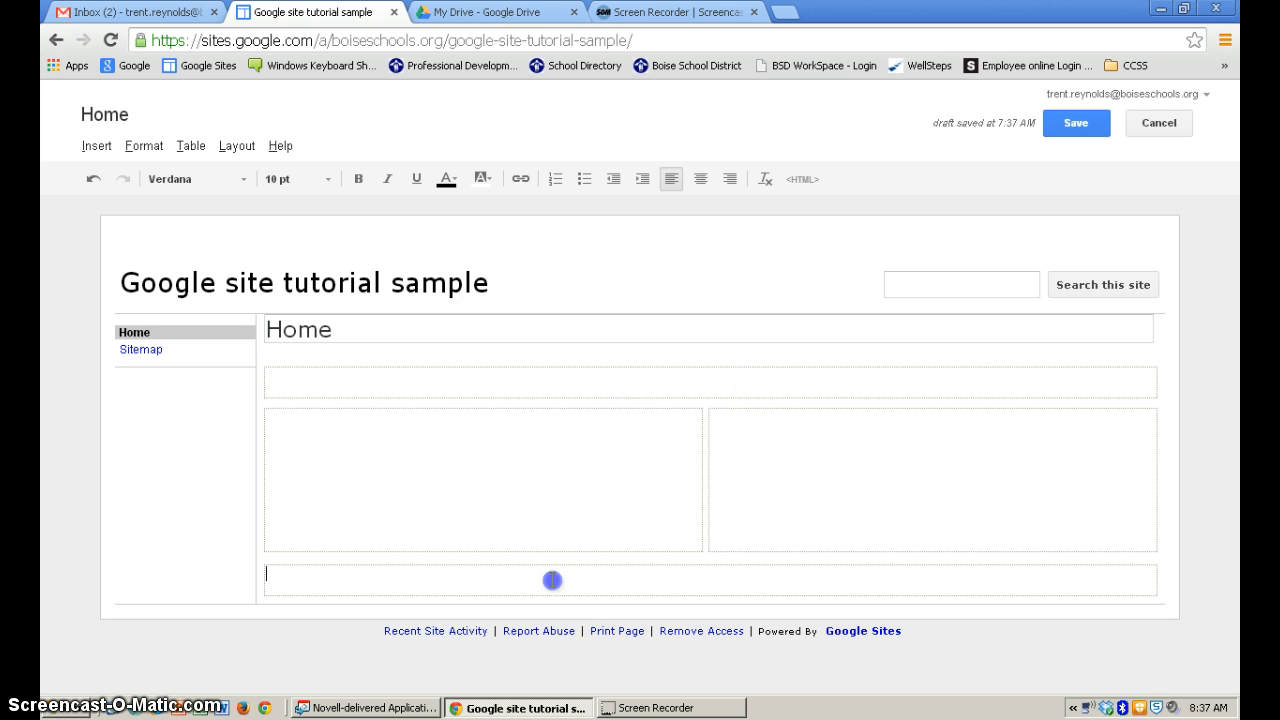
pyautogui.click(520, 386)
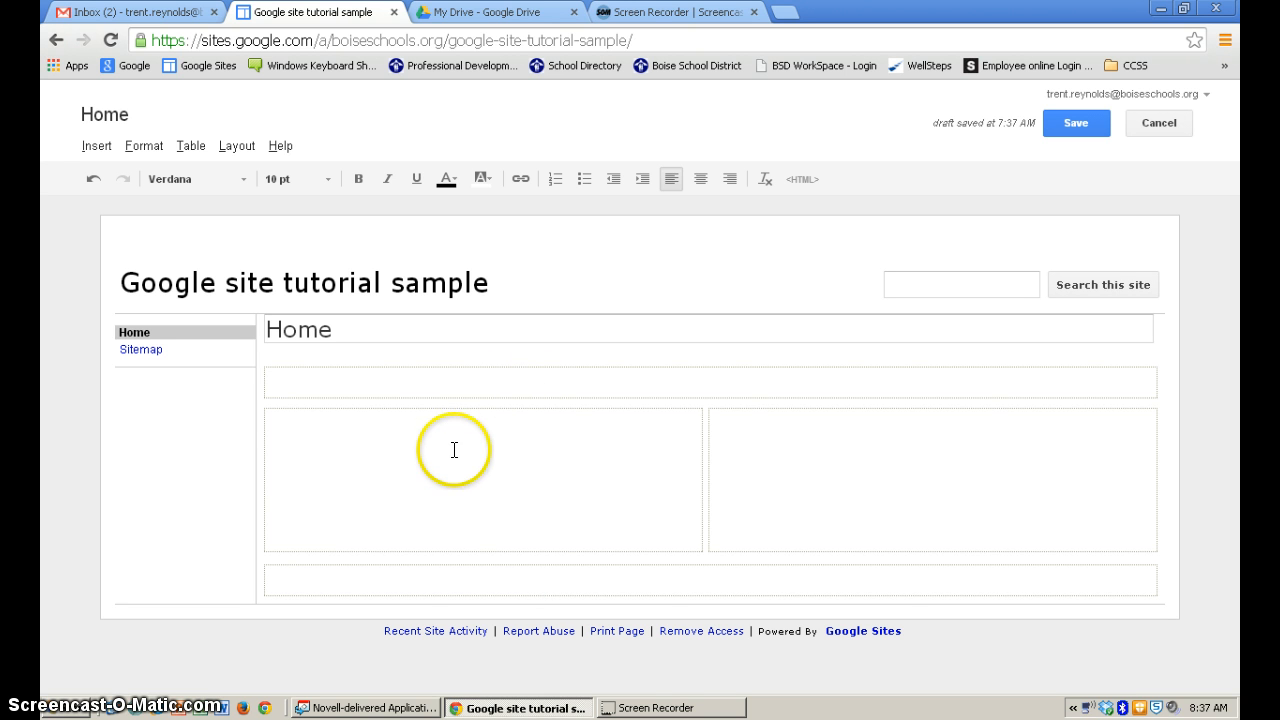
pyautogui.write('Title at the top')
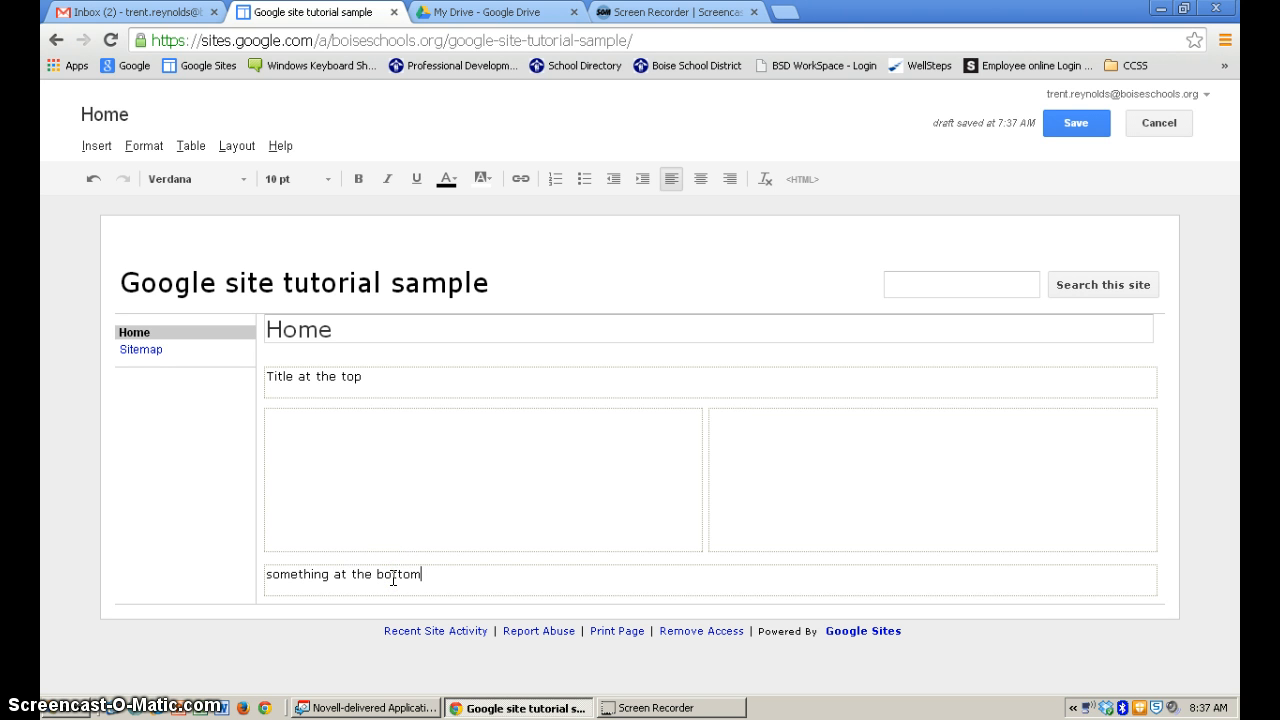
pyautogui.click(355, 444)
pyautogui.click(394, 421)
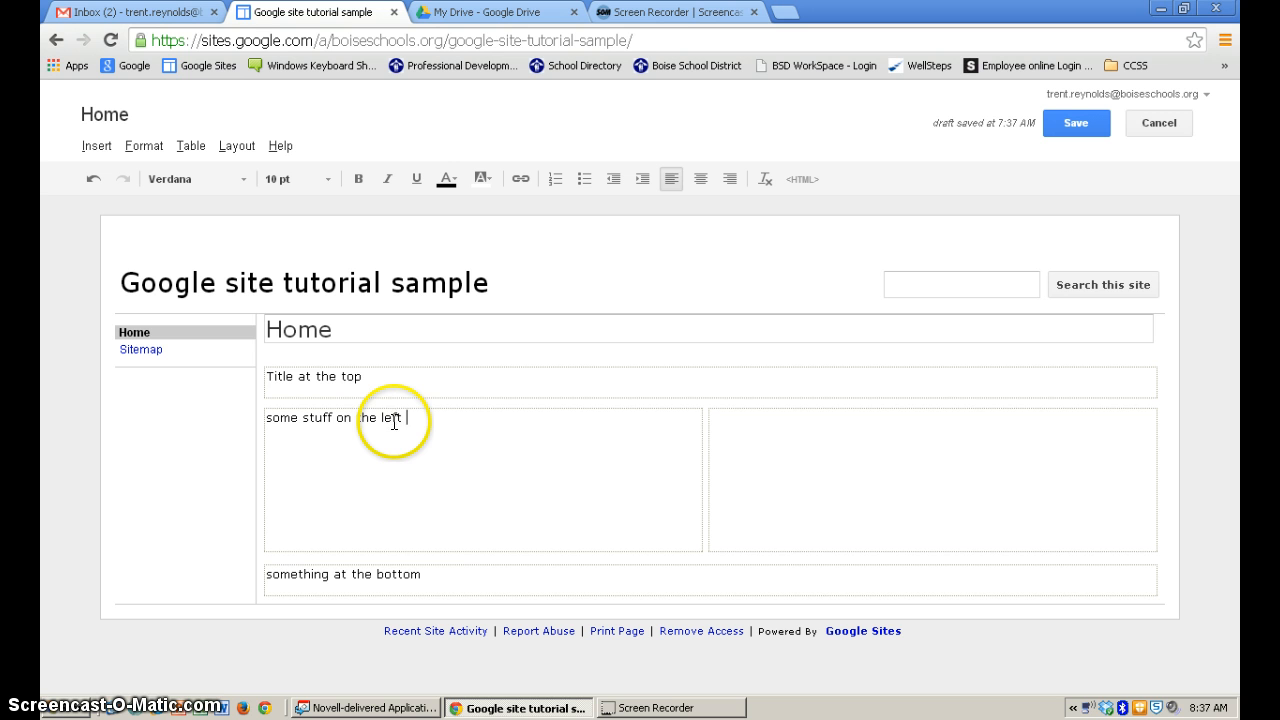
# Step: Copy the left column's text into the right column as "some stuff on the right" and add a blank line below the left column's text
pyautogui.click(386, 386)
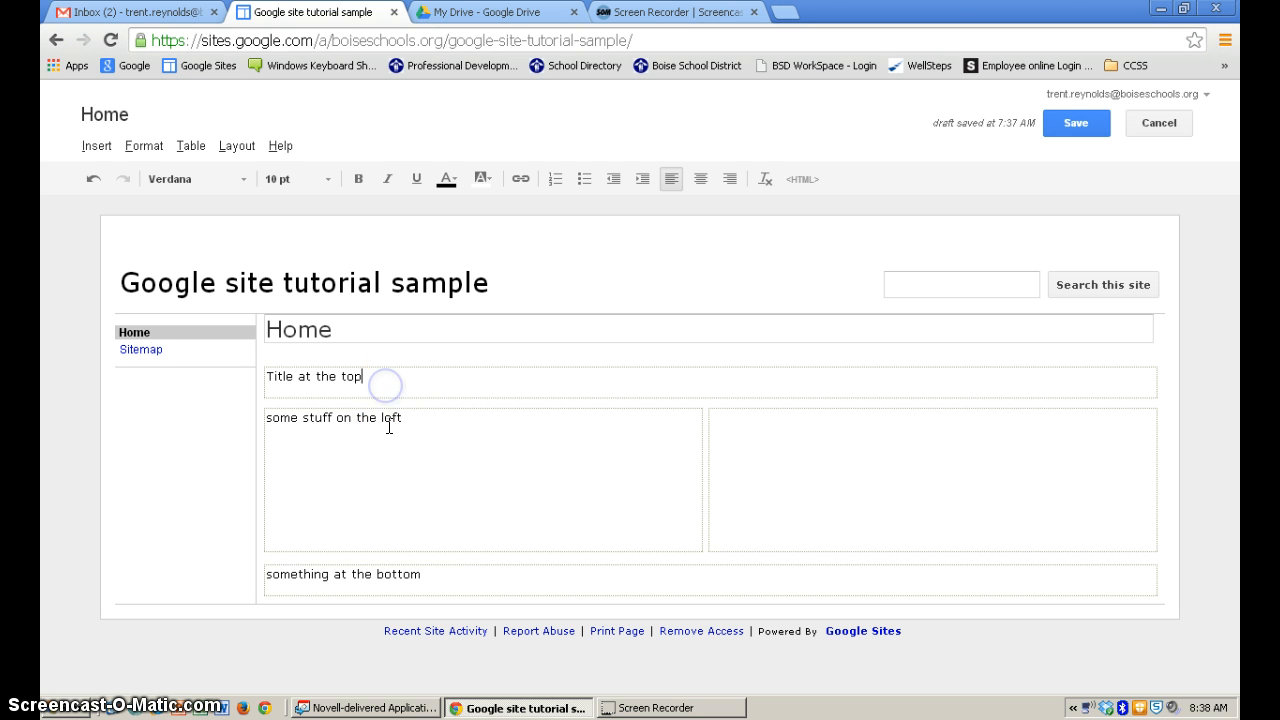
pyautogui.tripleClick(389, 420)
pyautogui.hotkey('ctrl', 'c')
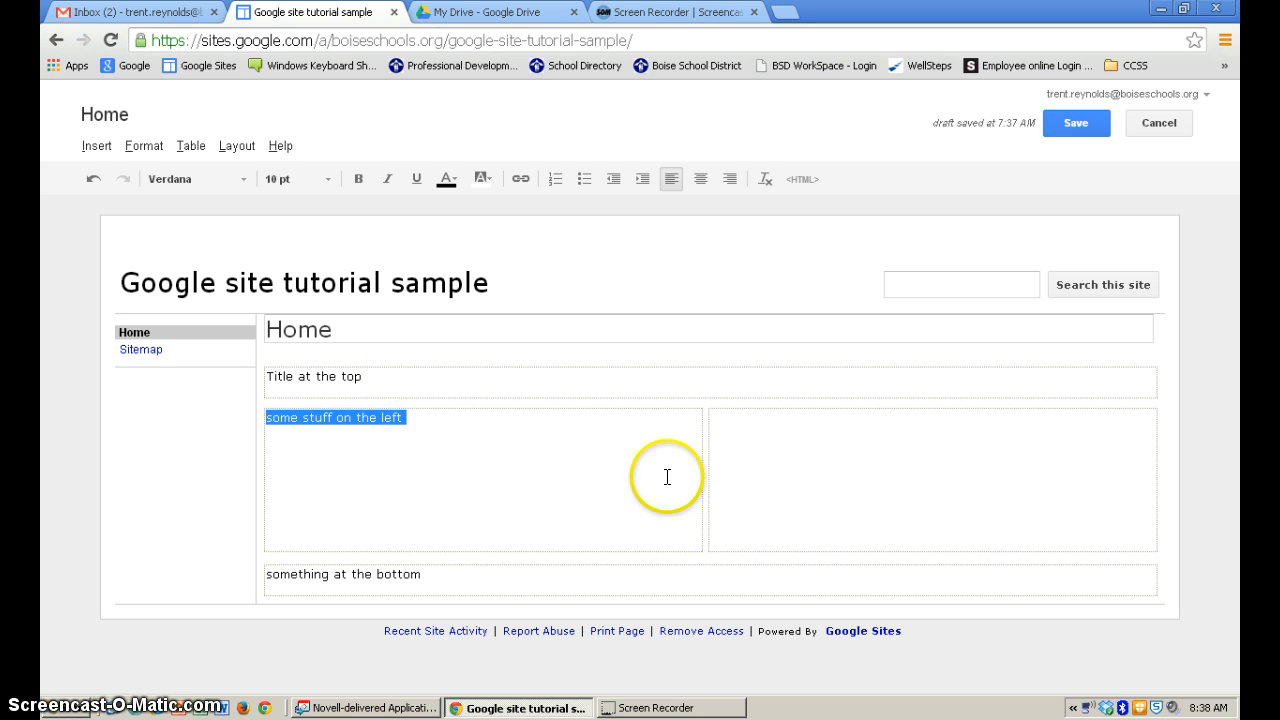
pyautogui.click(882, 443)
pyautogui.click(746, 418)
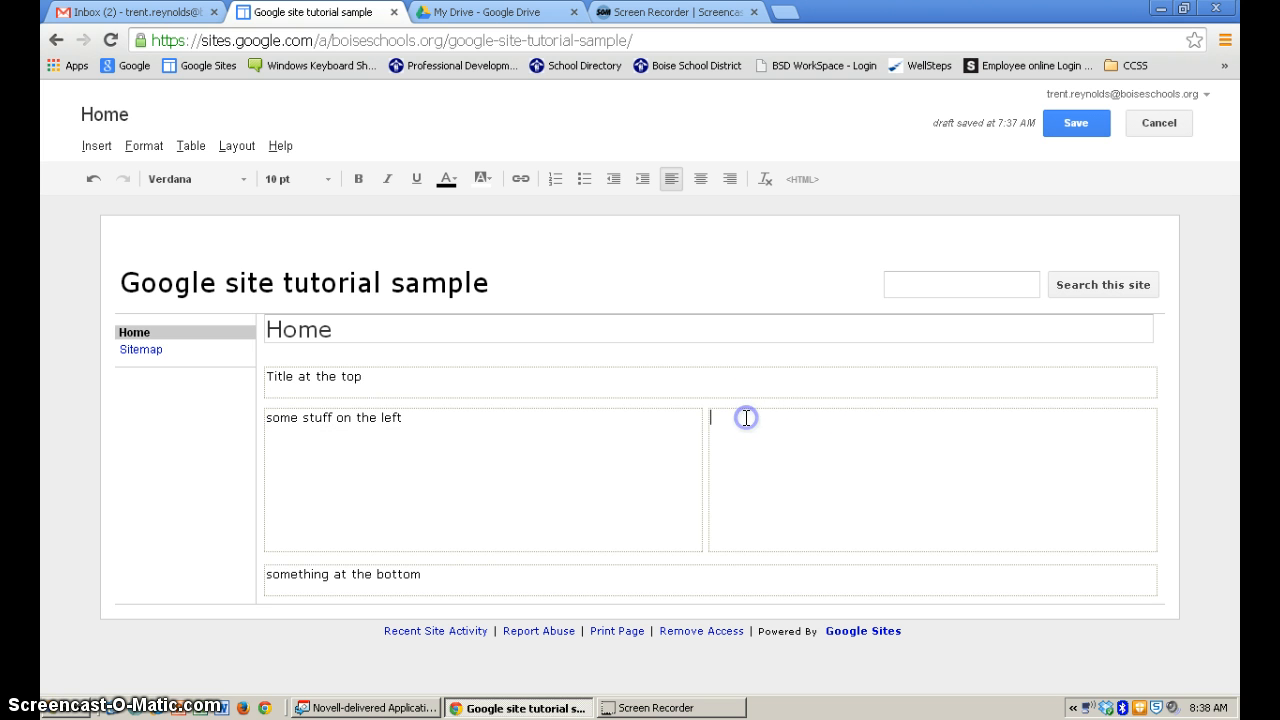
pyautogui.hotkey('ctrl', 'v')
pyautogui.doubleClick(830, 418)
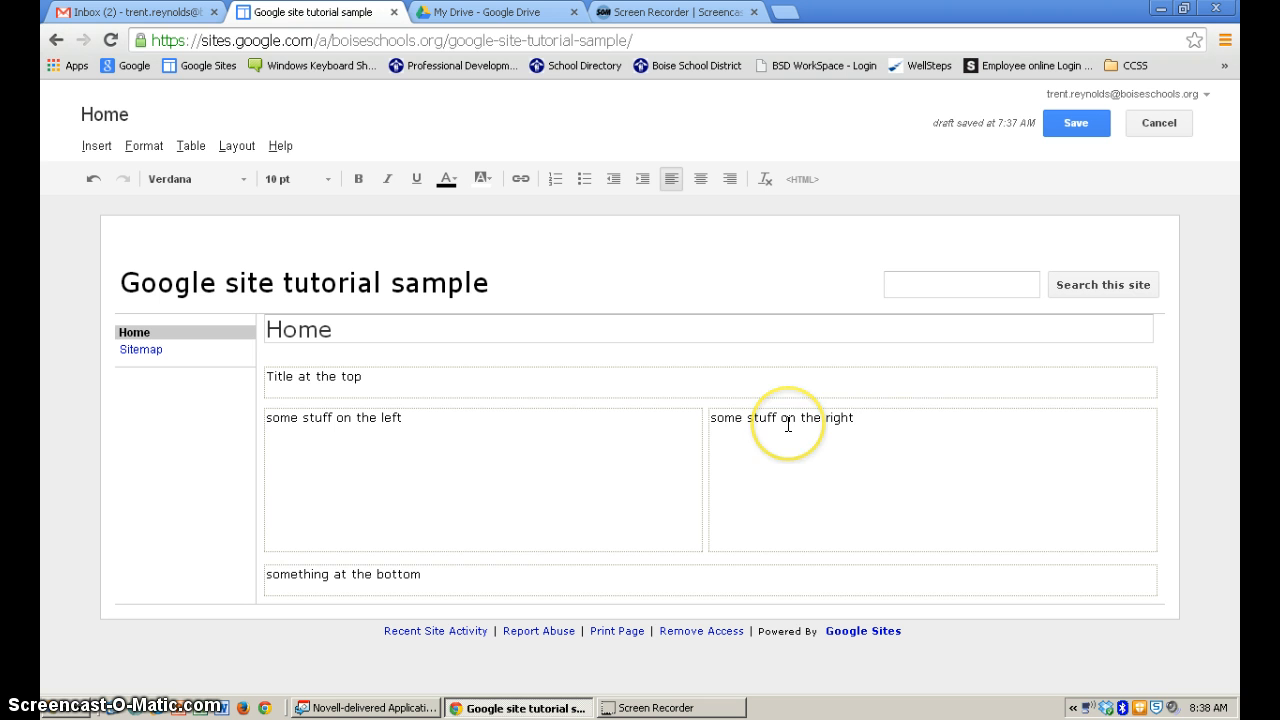
pyautogui.click(460, 442)
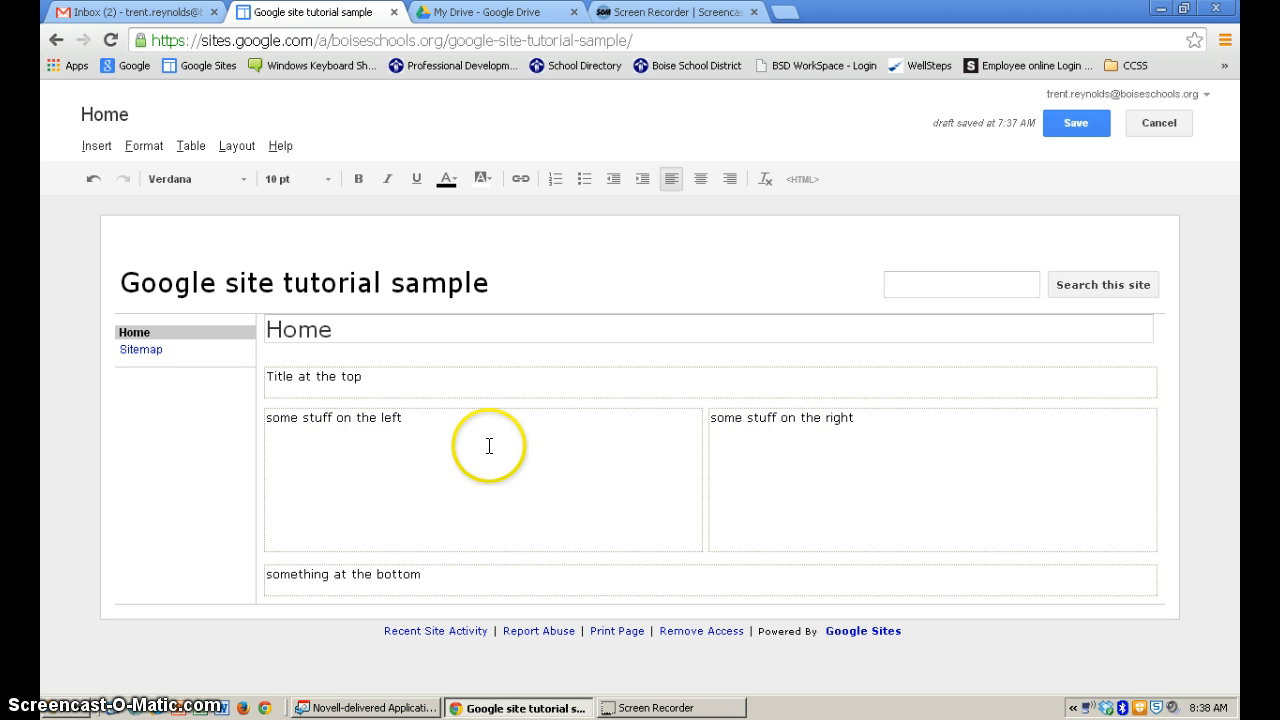
pyautogui.press('Return')
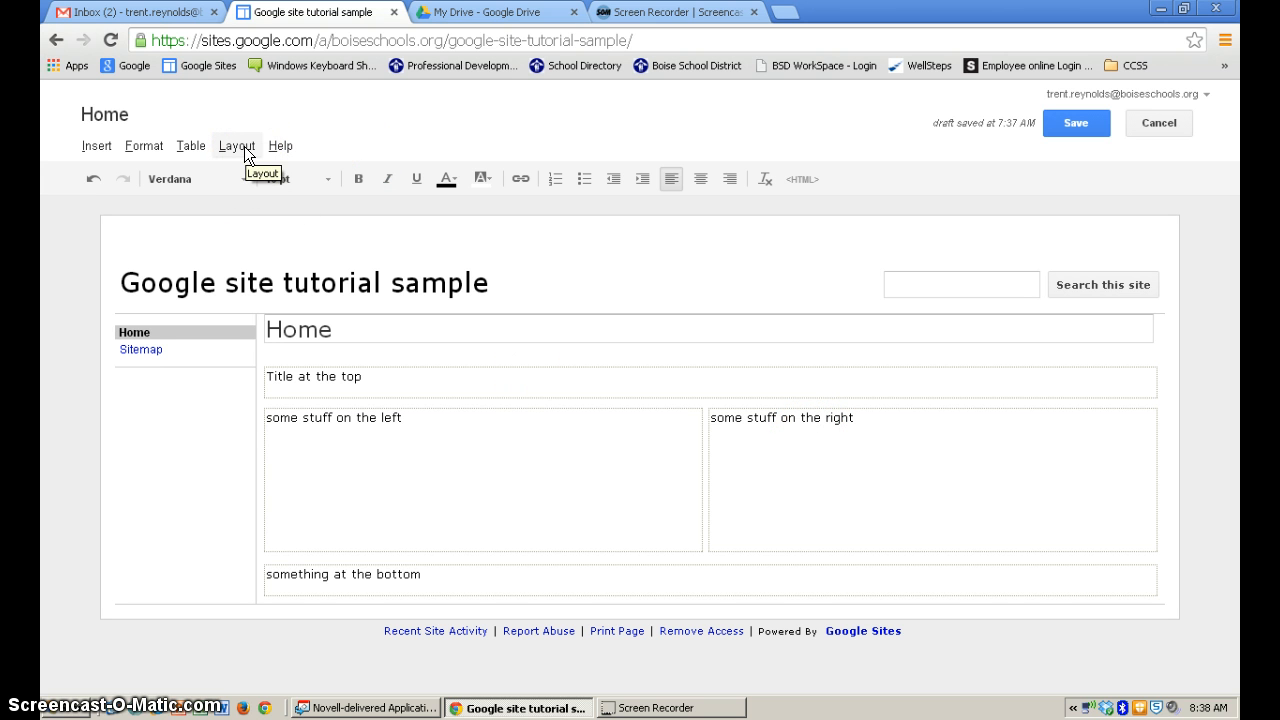
# Step: Browse the images stored in Google Drive for one to insert in the Home page's left column
pyautogui.click(96, 146)
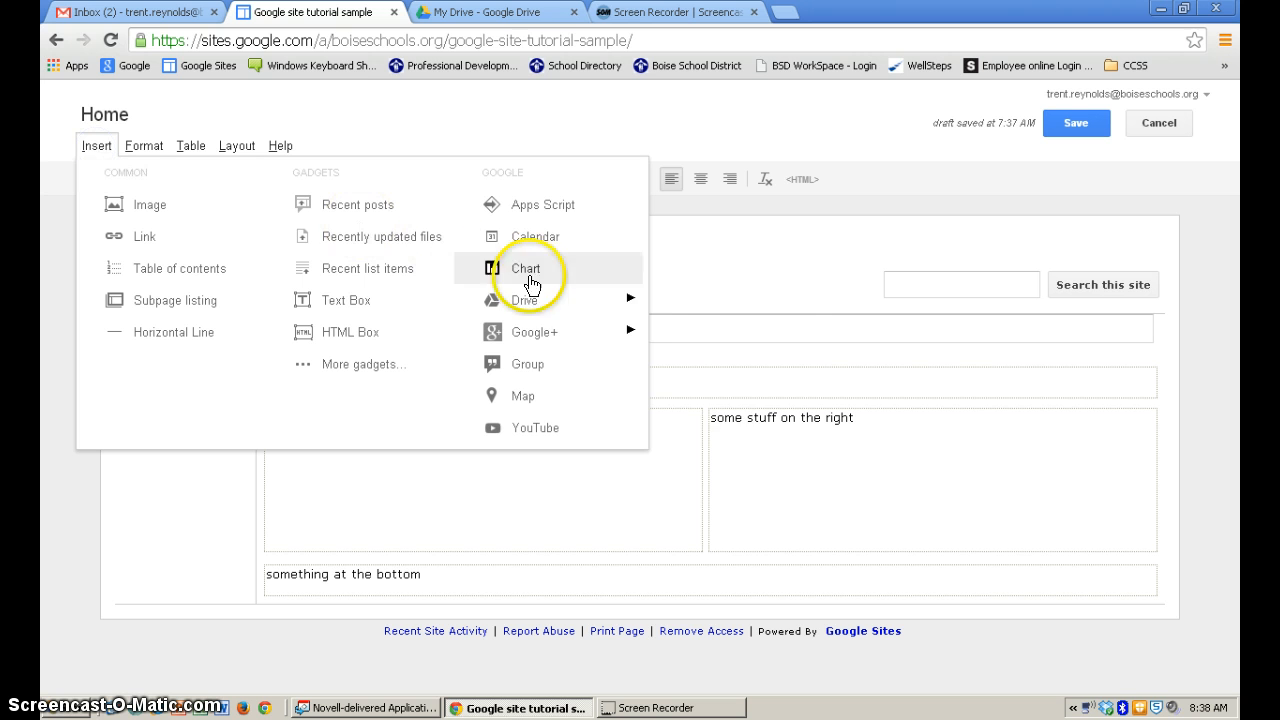
pyautogui.moveTo(551, 297)
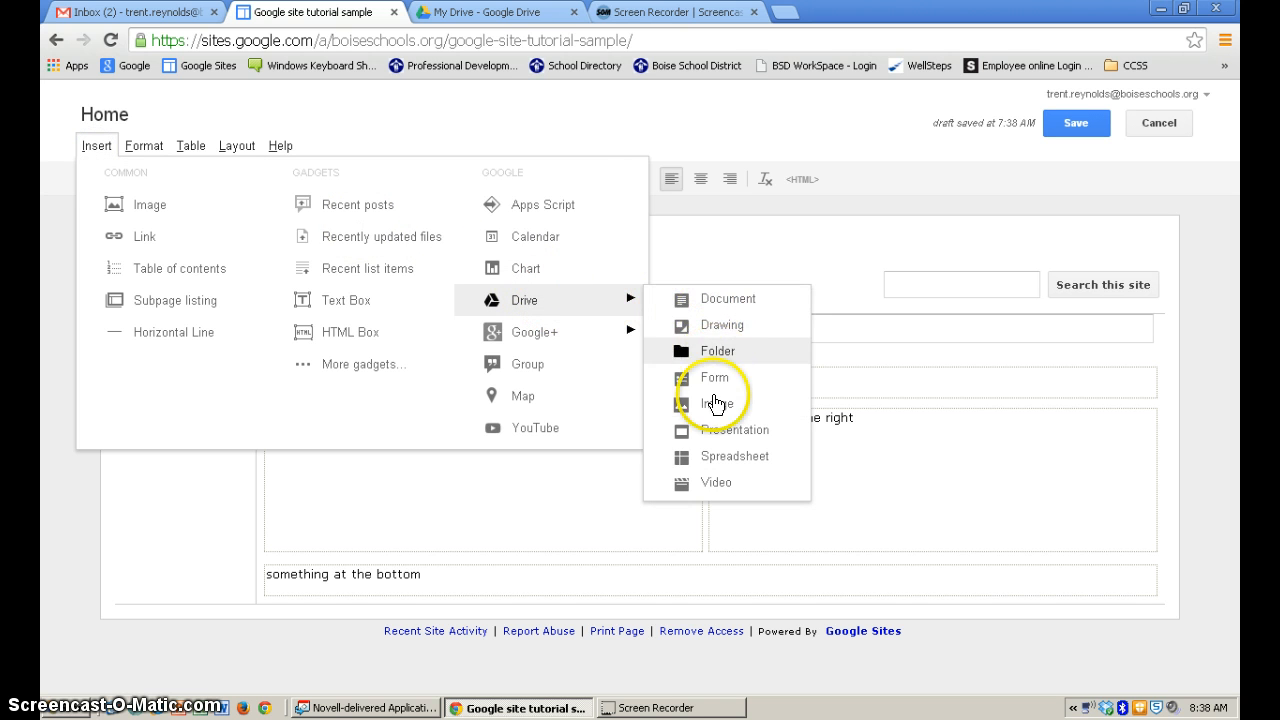
pyautogui.click(714, 405)
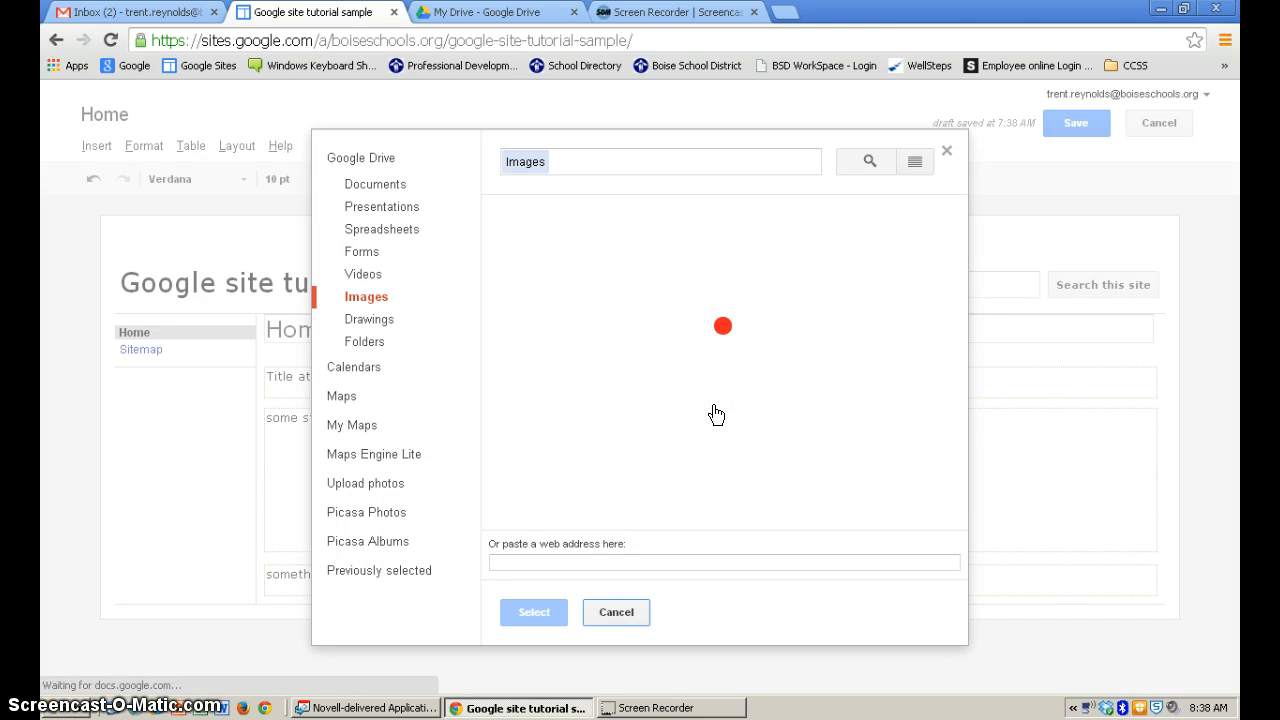
pyautogui.click(587, 326)
pyautogui.click(377, 287)
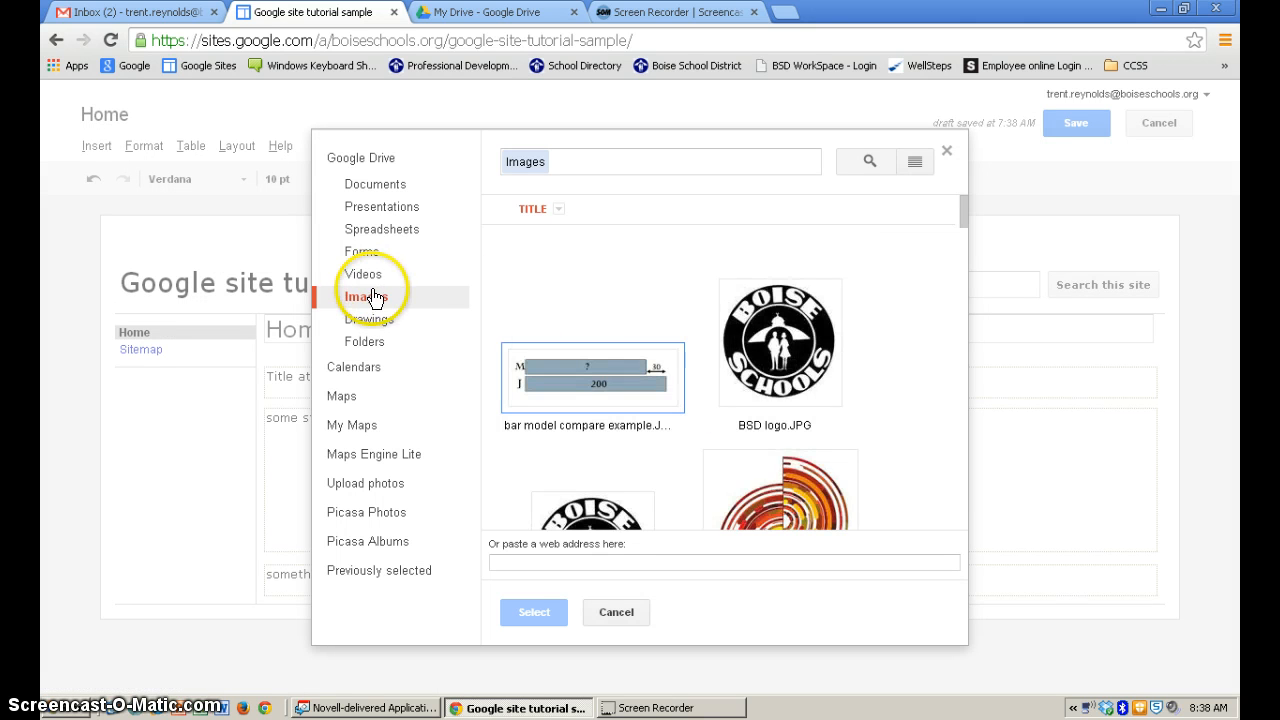
pyautogui.scroll(-1, 870, 372)
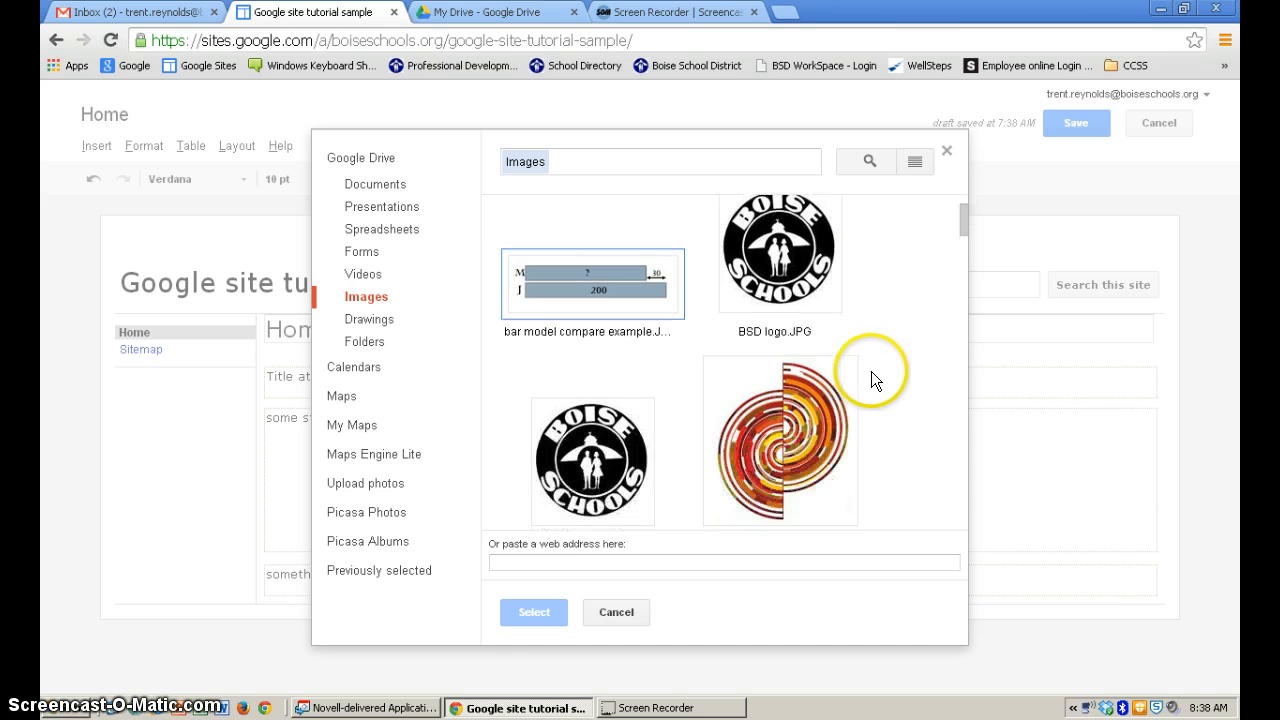
pyautogui.scroll(-1, 906, 374)
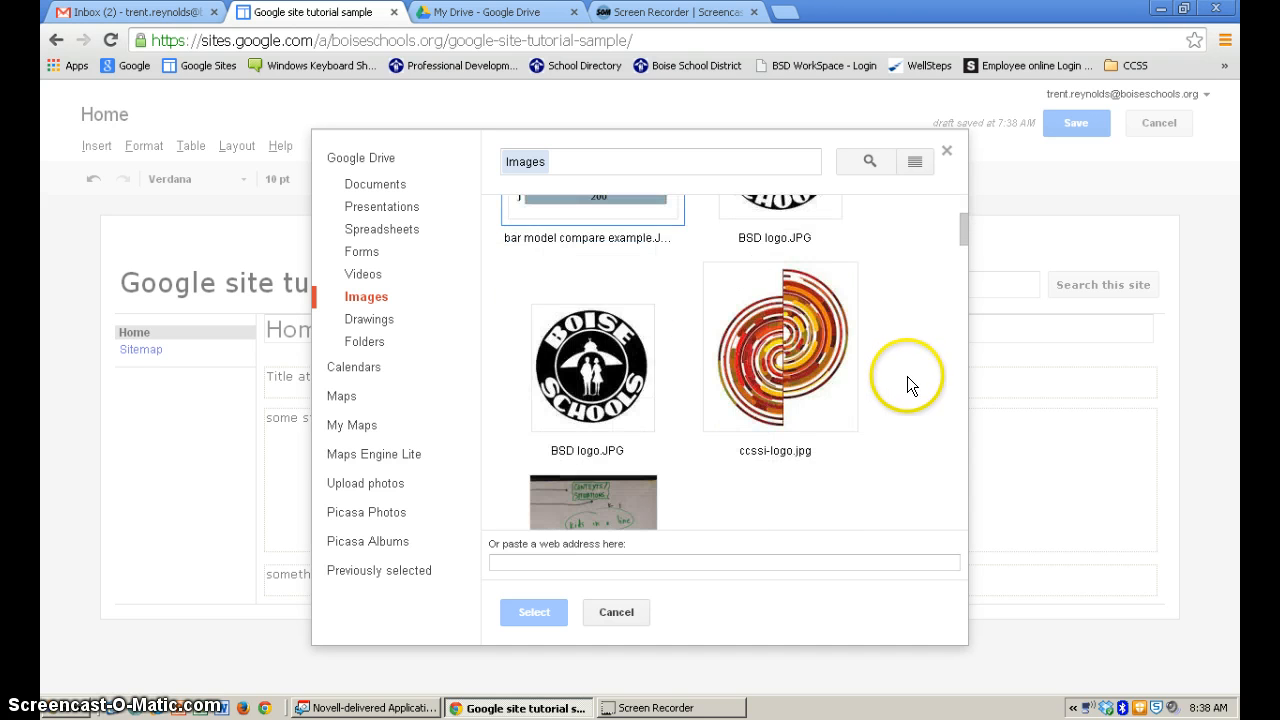
pyautogui.scroll(-2, 907, 376)
pyautogui.scroll(-2, 907, 376)
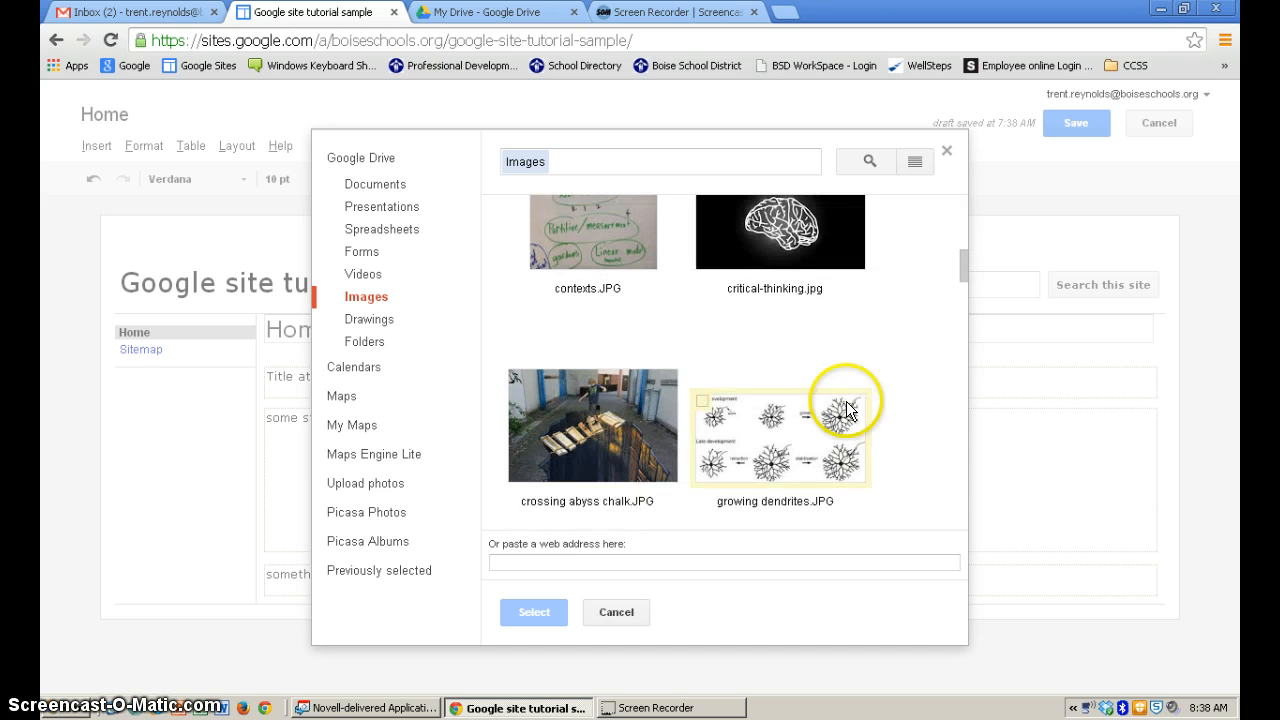
pyautogui.scroll(-1, 900, 440)
pyautogui.scroll(-4, 902, 437)
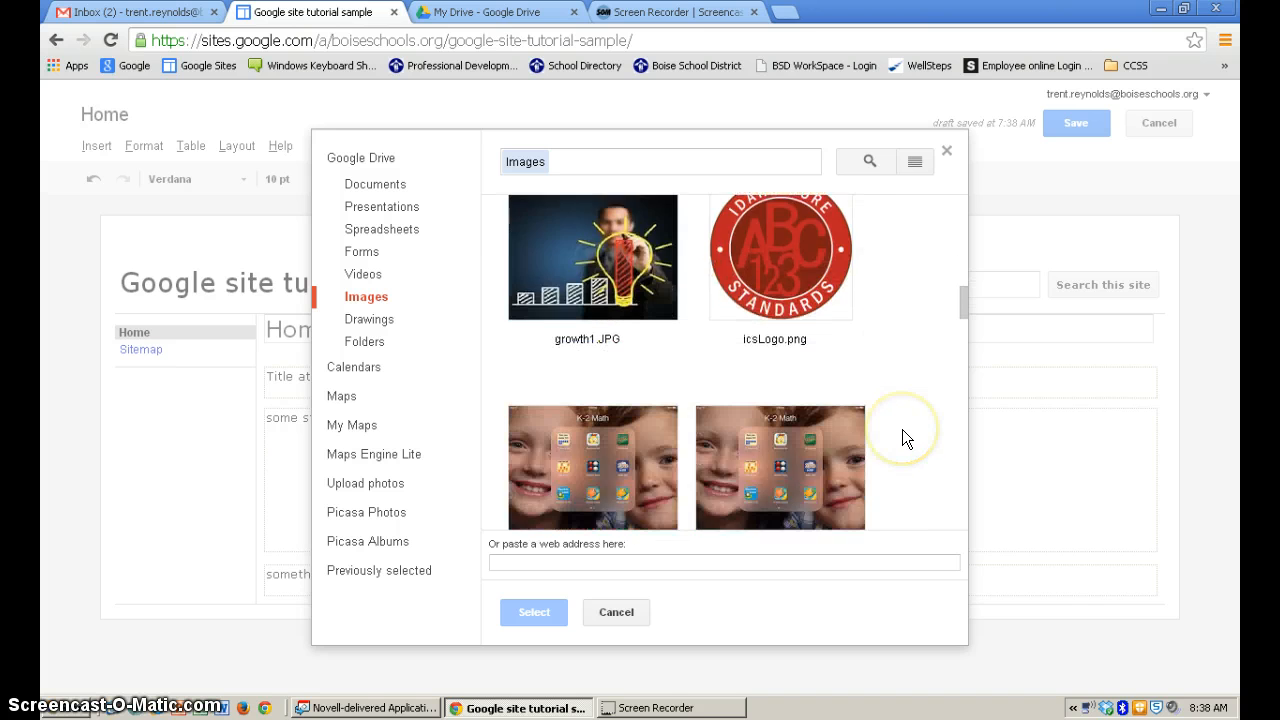
pyautogui.scroll(-2, 904, 427)
pyautogui.scroll(7, 903, 425)
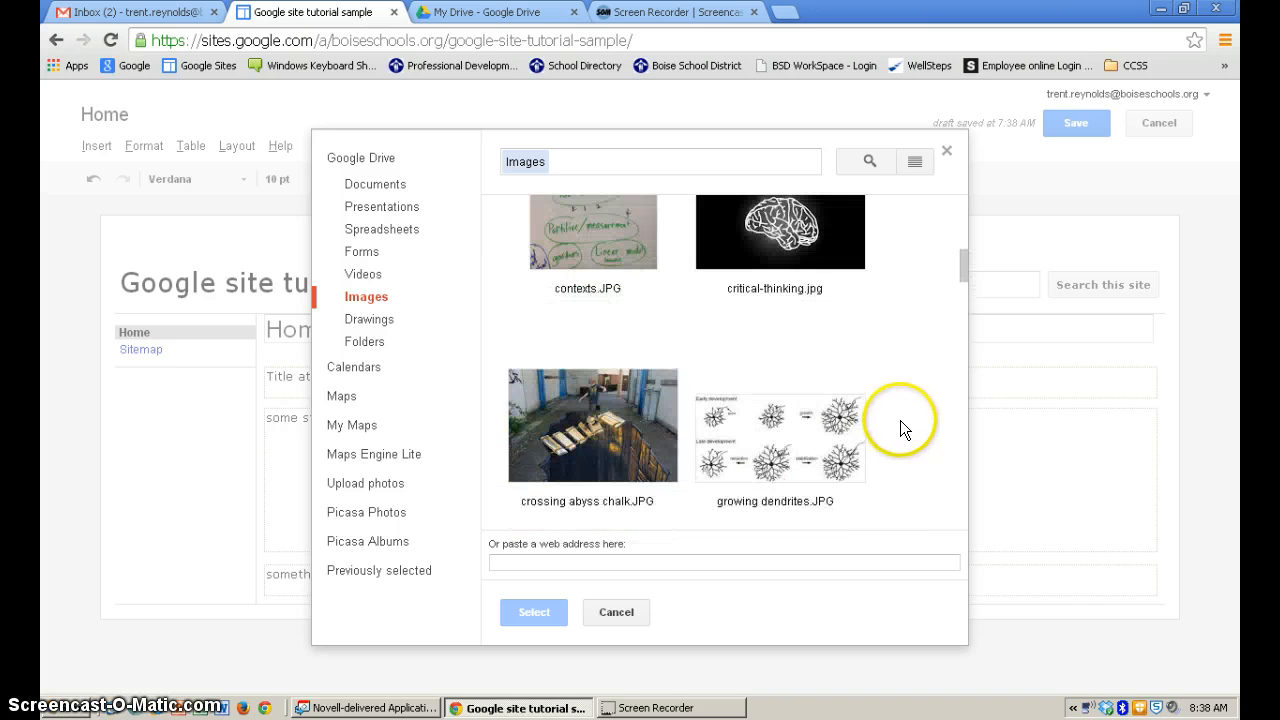
pyautogui.click(514, 374)
pyautogui.click(532, 612)
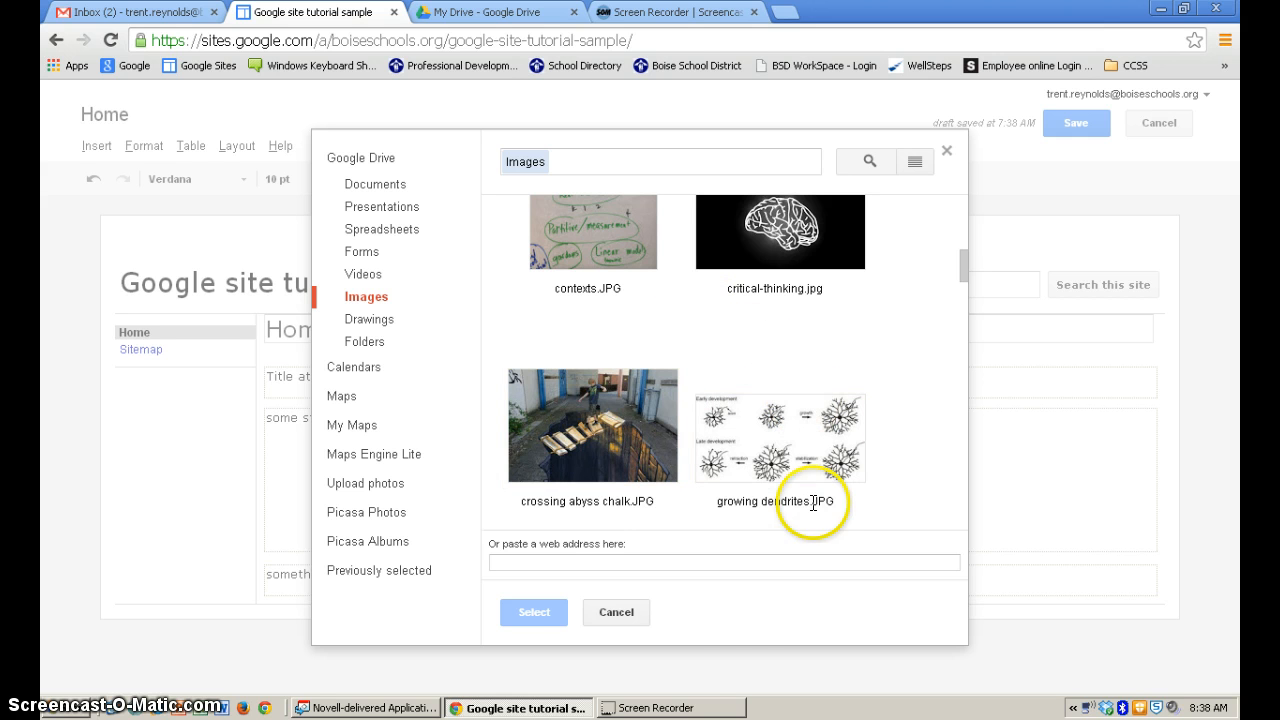
pyautogui.click(675, 708)
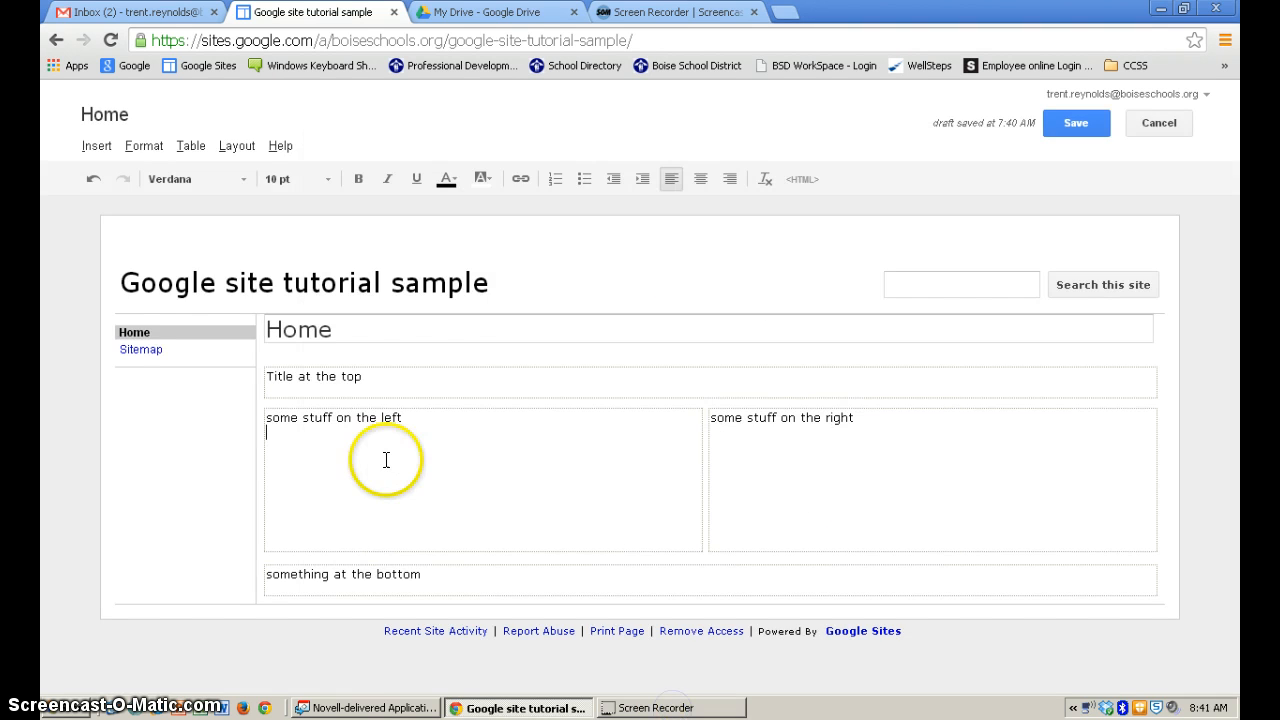
# Step: Examine the Drive content types and the image upload options available for the left column, without inserting anything
pyautogui.click(380, 455)
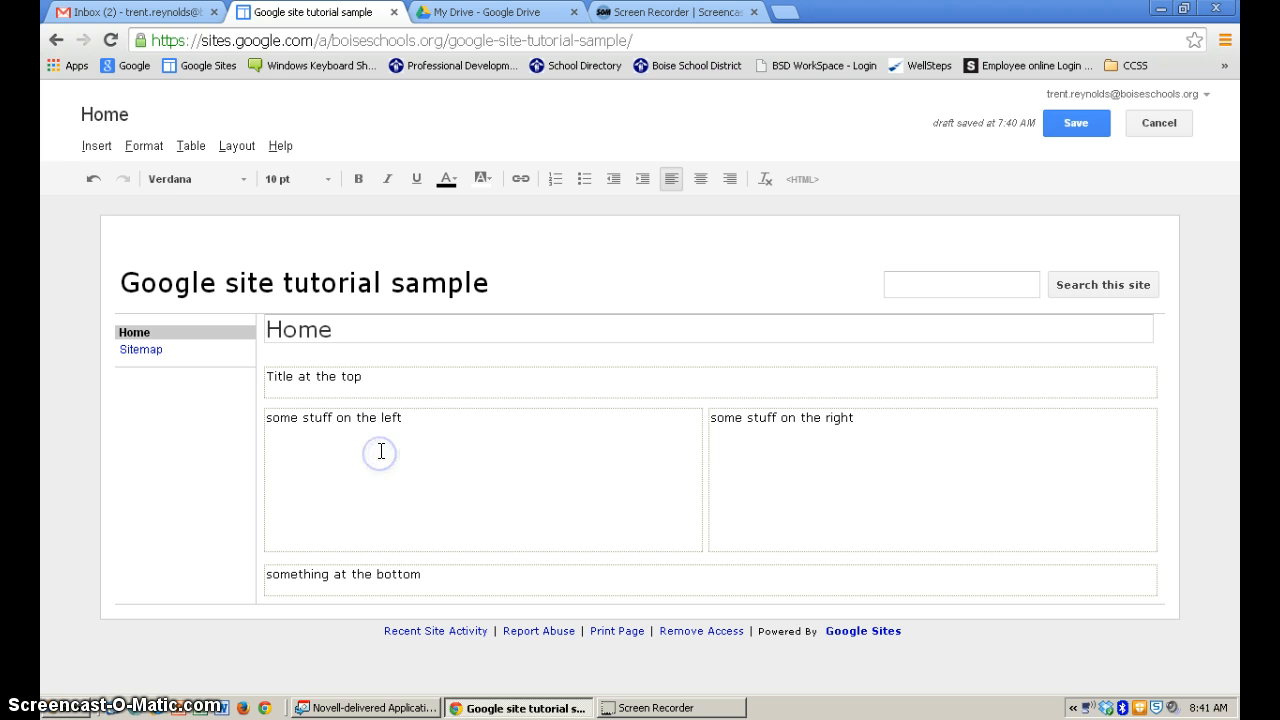
pyautogui.click(90, 148)
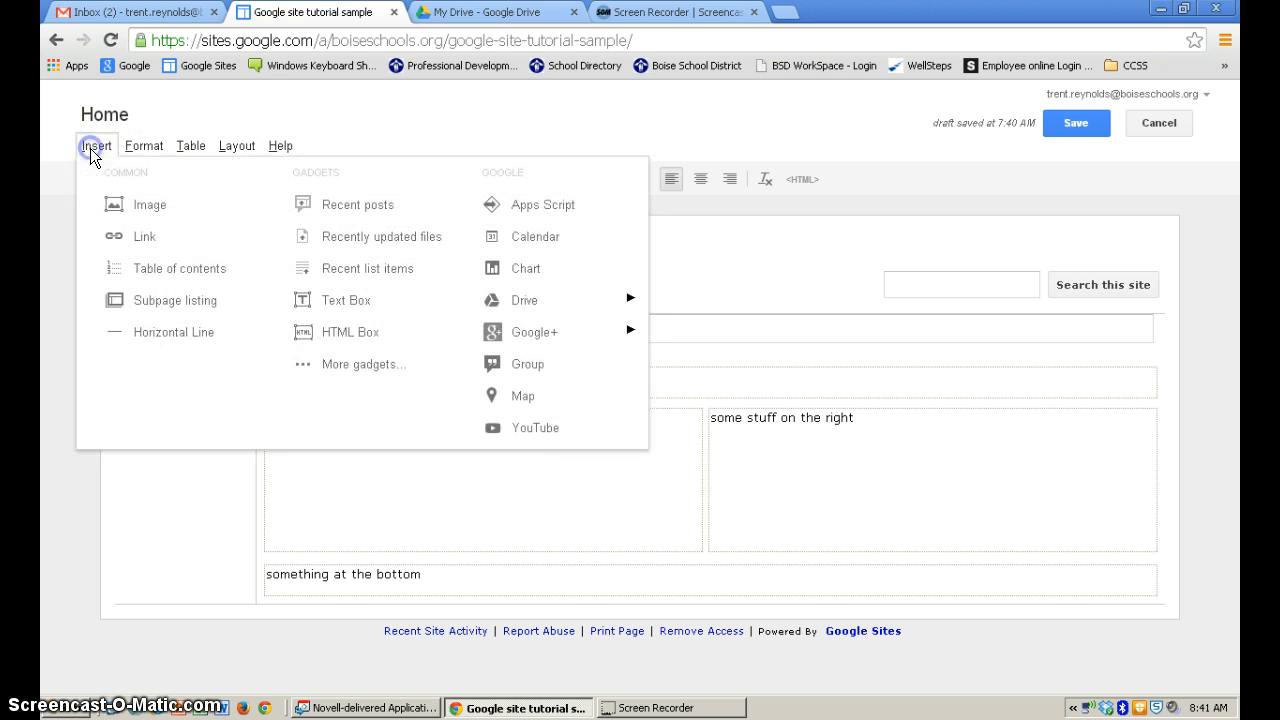
pyautogui.click(130, 119)
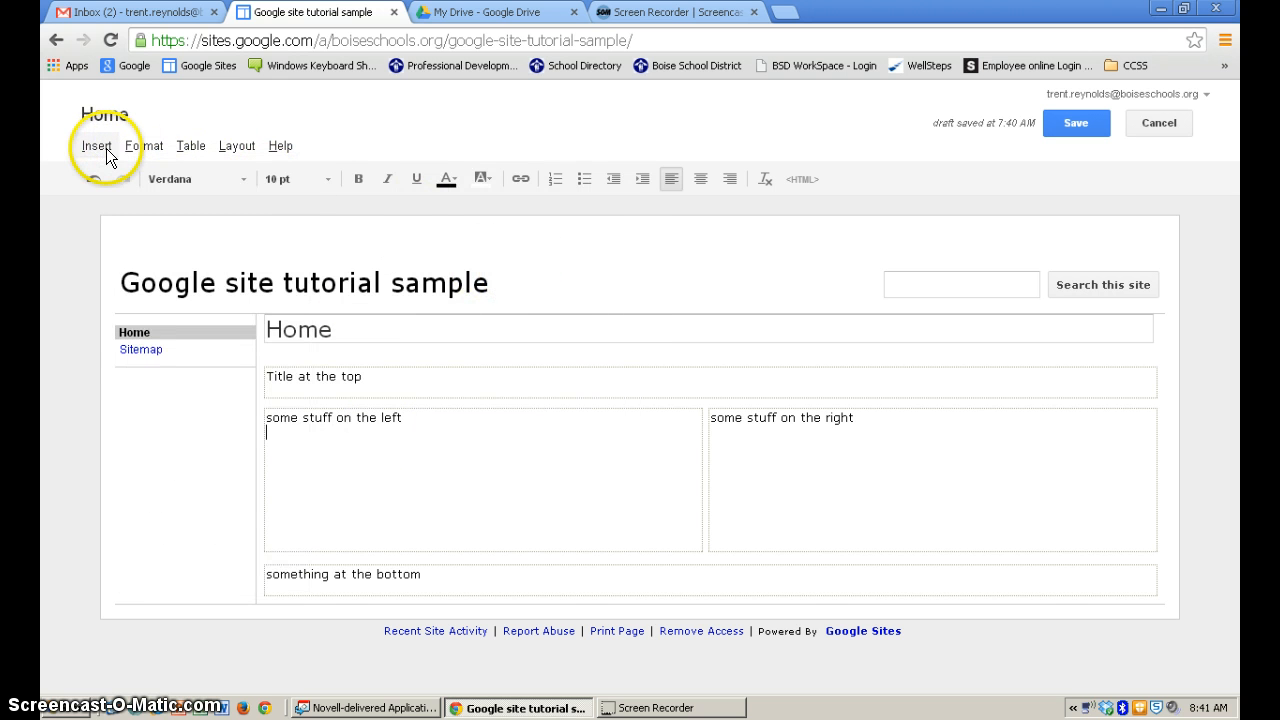
pyautogui.click(106, 148)
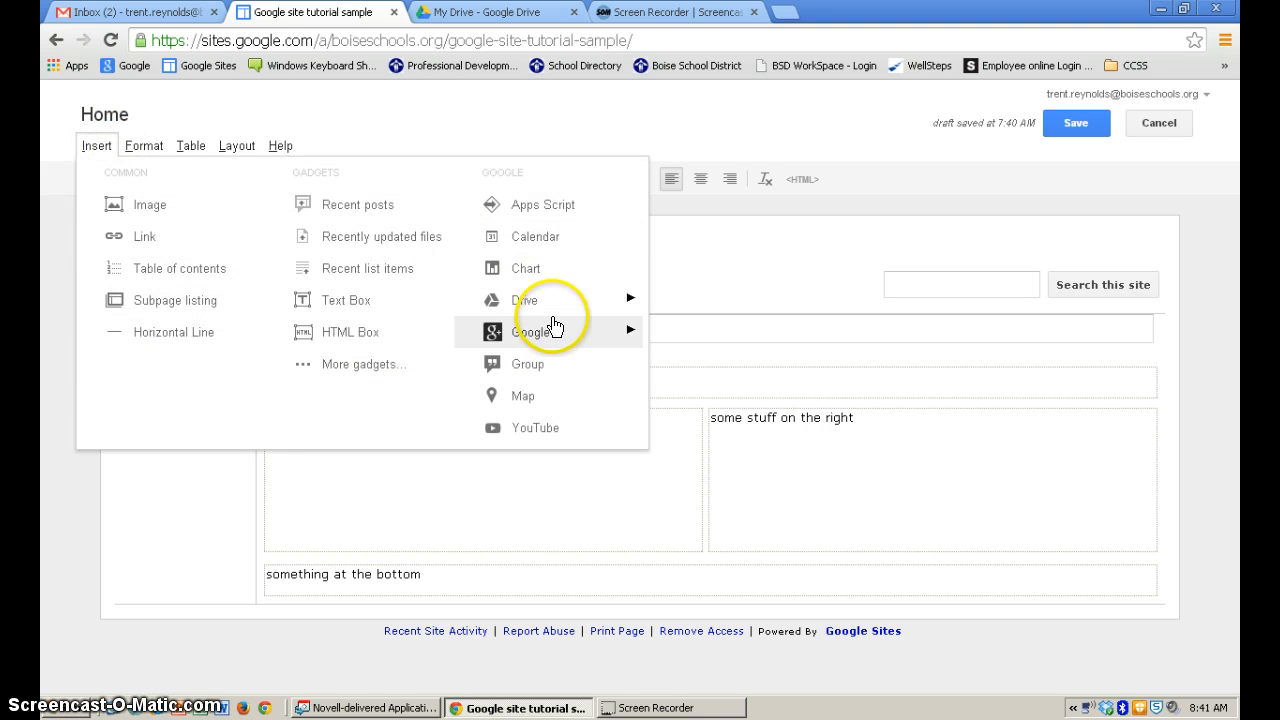
pyautogui.moveTo(558, 305)
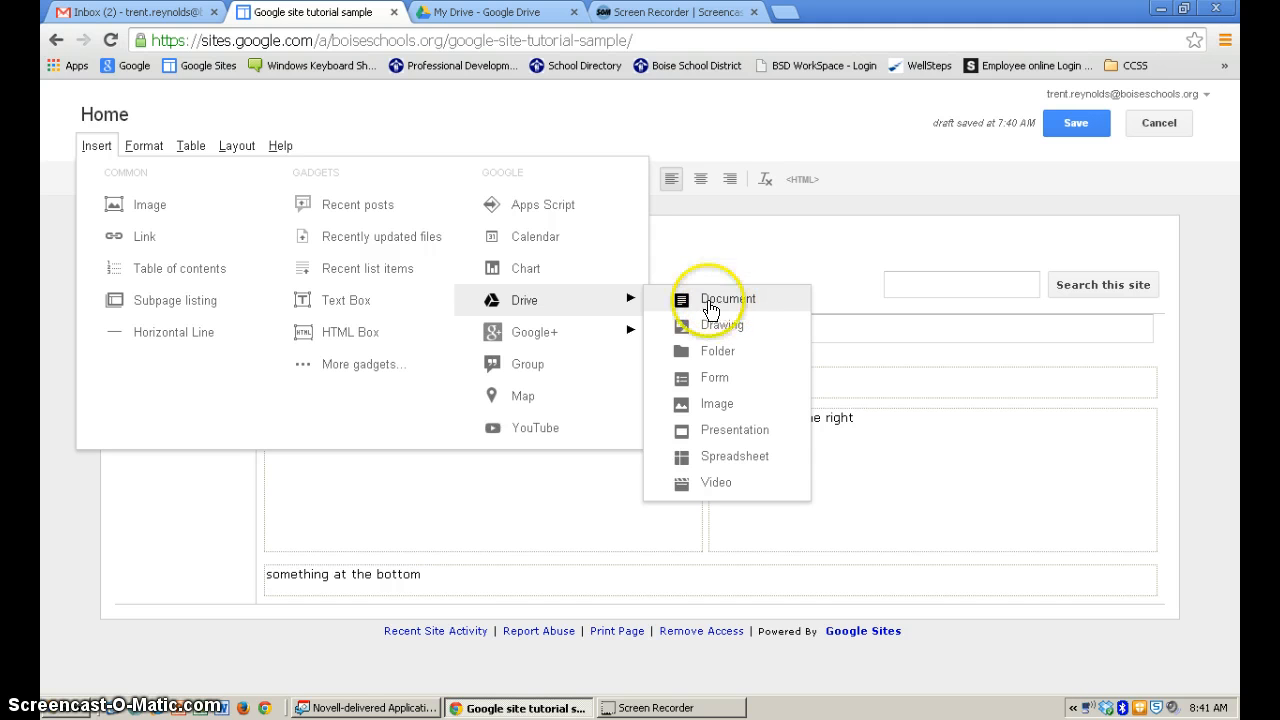
pyautogui.click(145, 206)
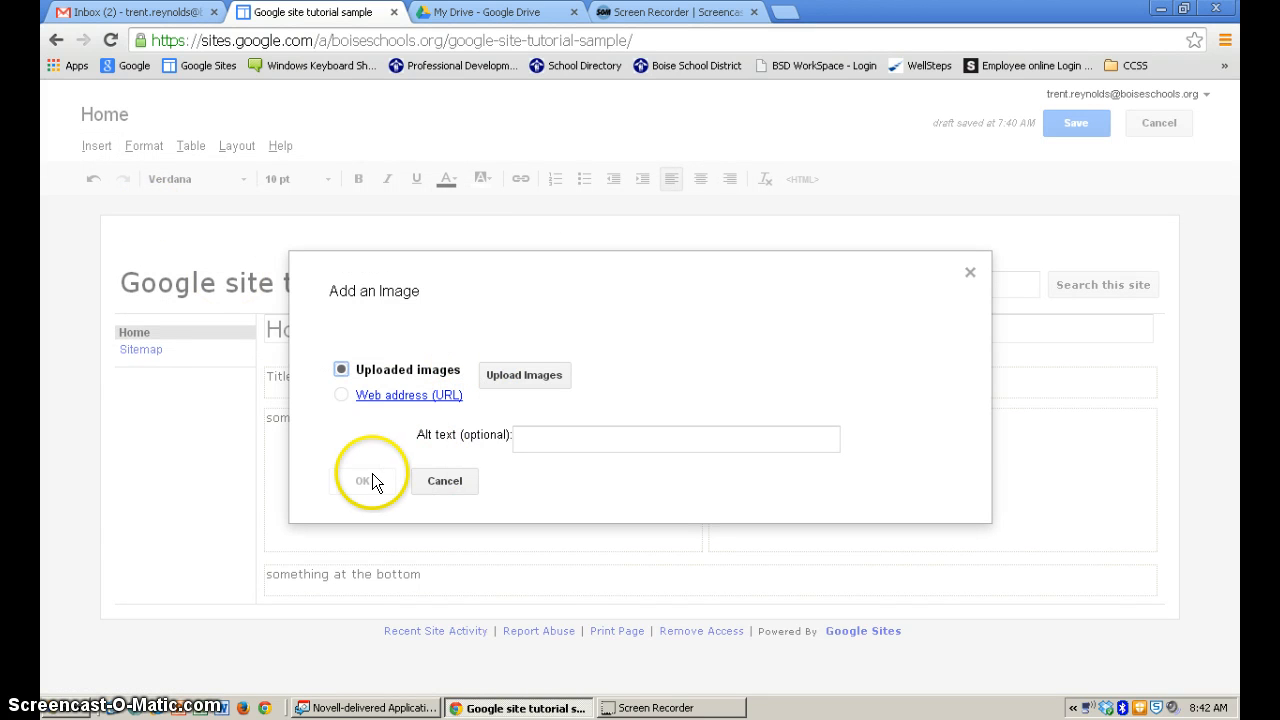
pyautogui.click(450, 483)
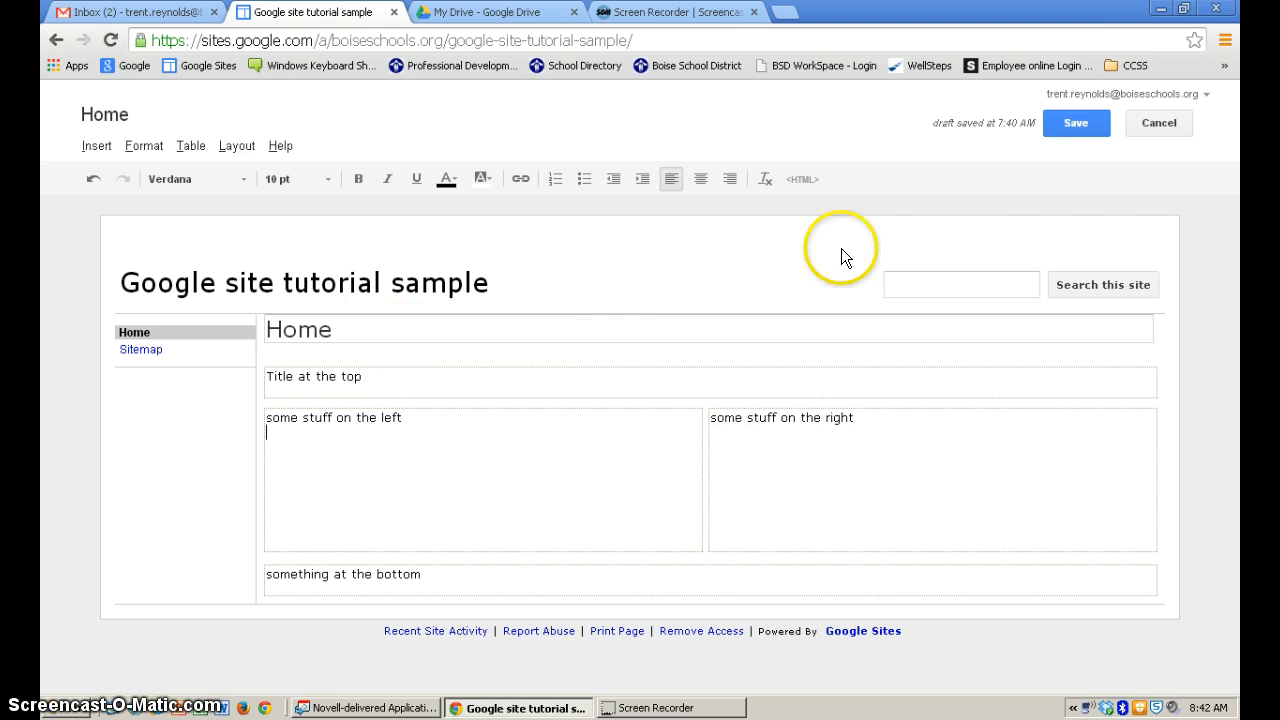
# Step: Save the Home page and preview it as a viewer, closing the preview when done
pyautogui.click(1062, 123)
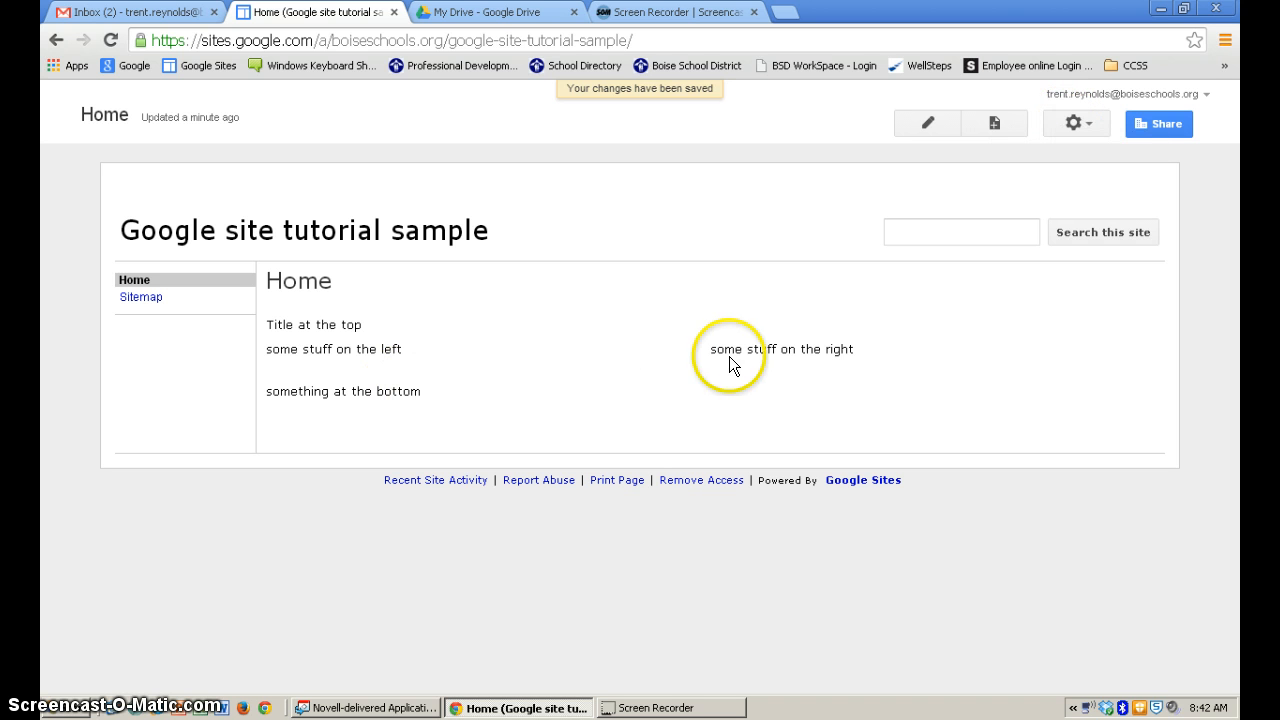
pyautogui.click(1077, 121)
pyautogui.click(920, 350)
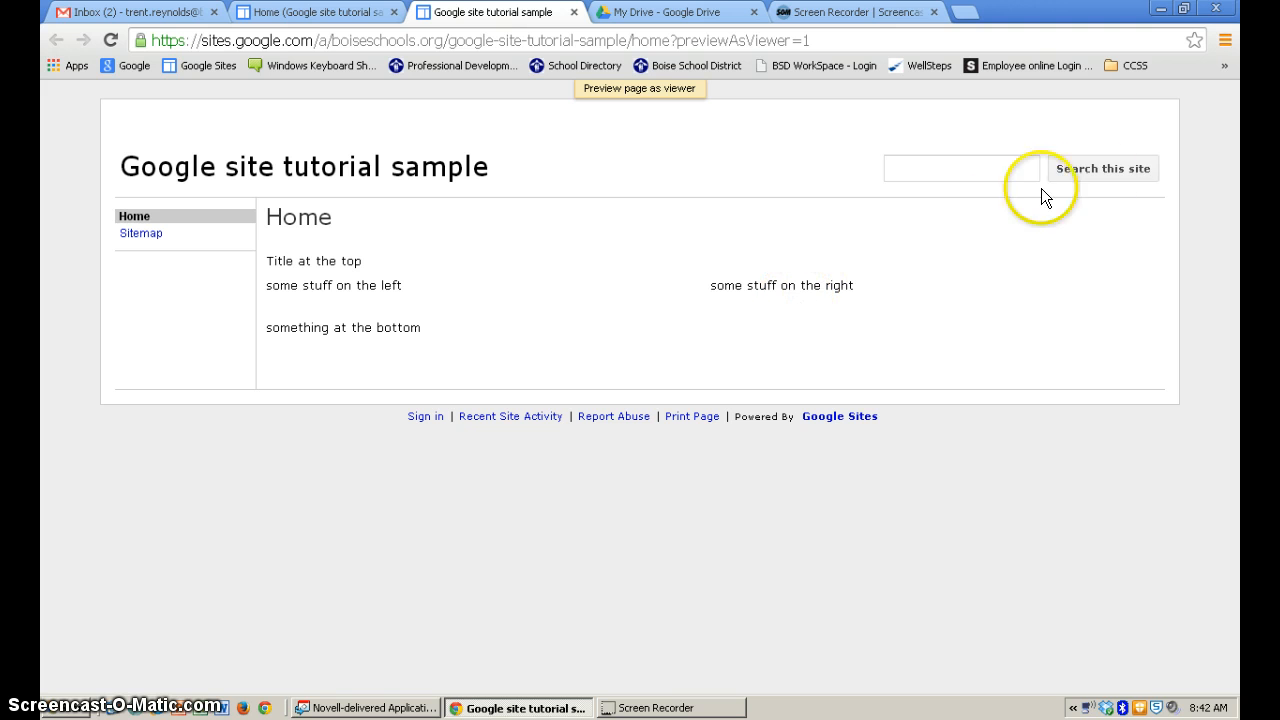
pyautogui.click(573, 12)
# Step: Allow attachments and comments on the Home page and save its page settings
pyautogui.click(1052, 124)
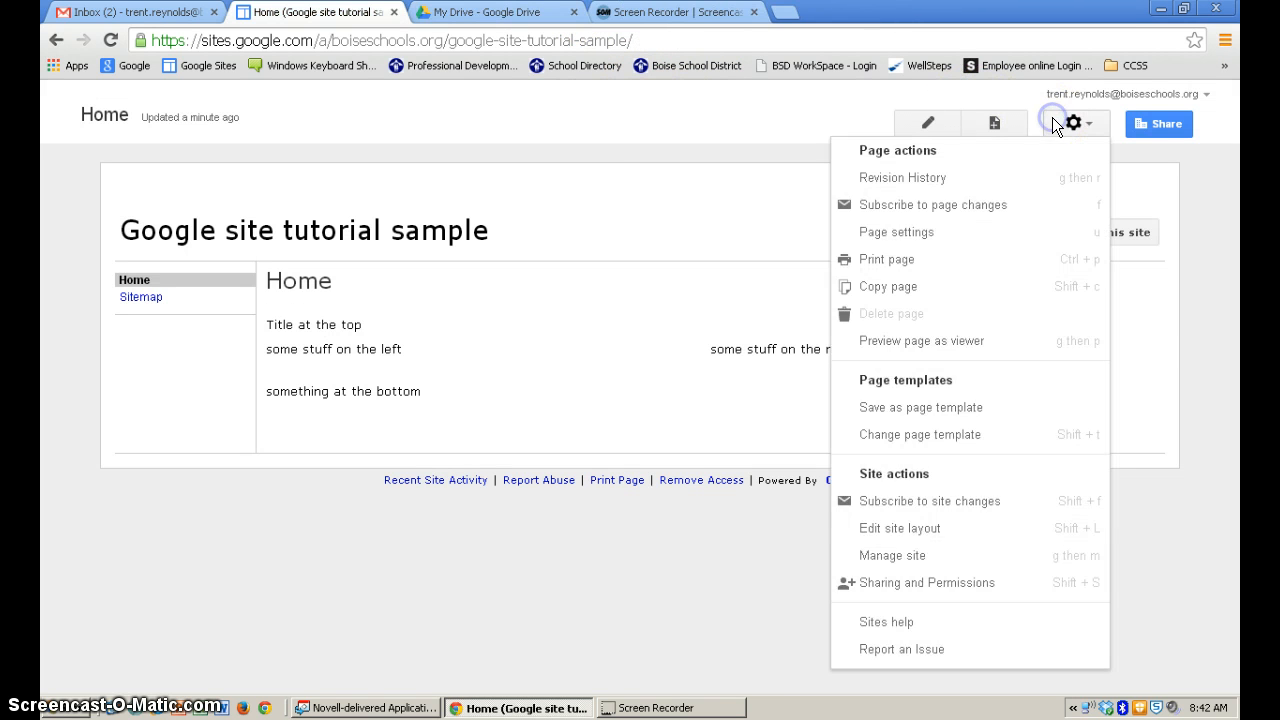
pyautogui.click(895, 234)
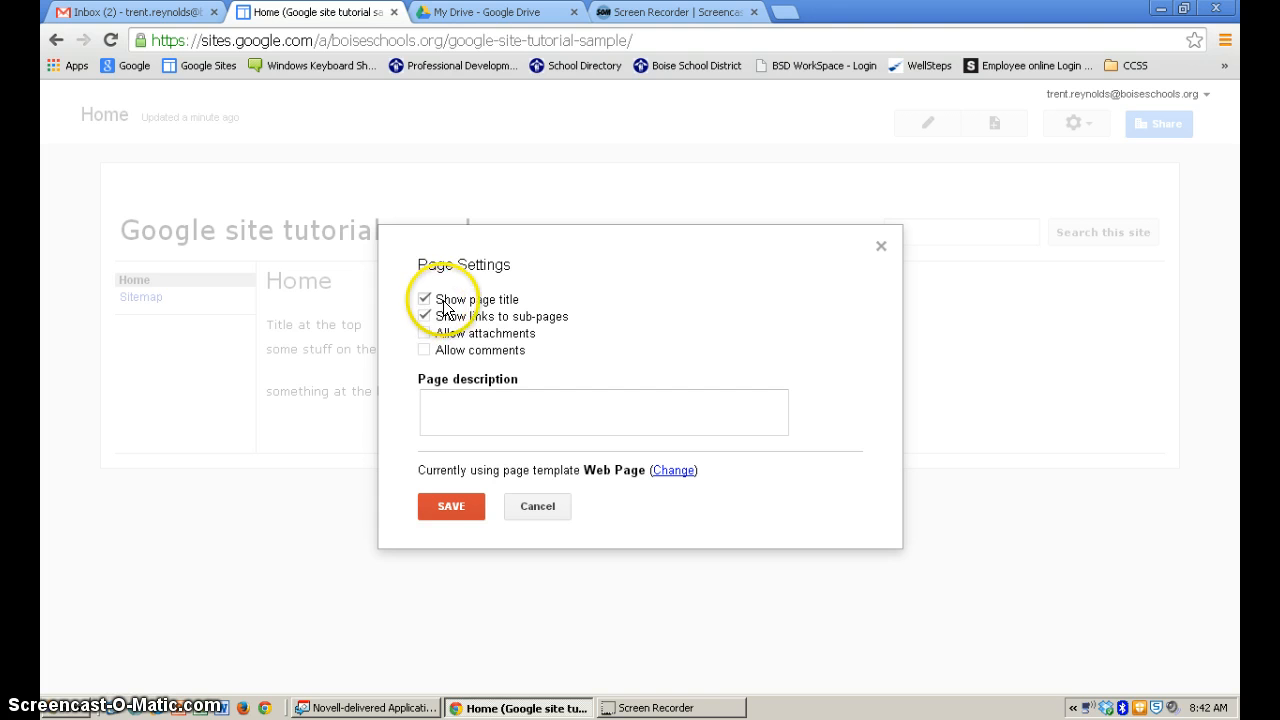
pyautogui.click(424, 334)
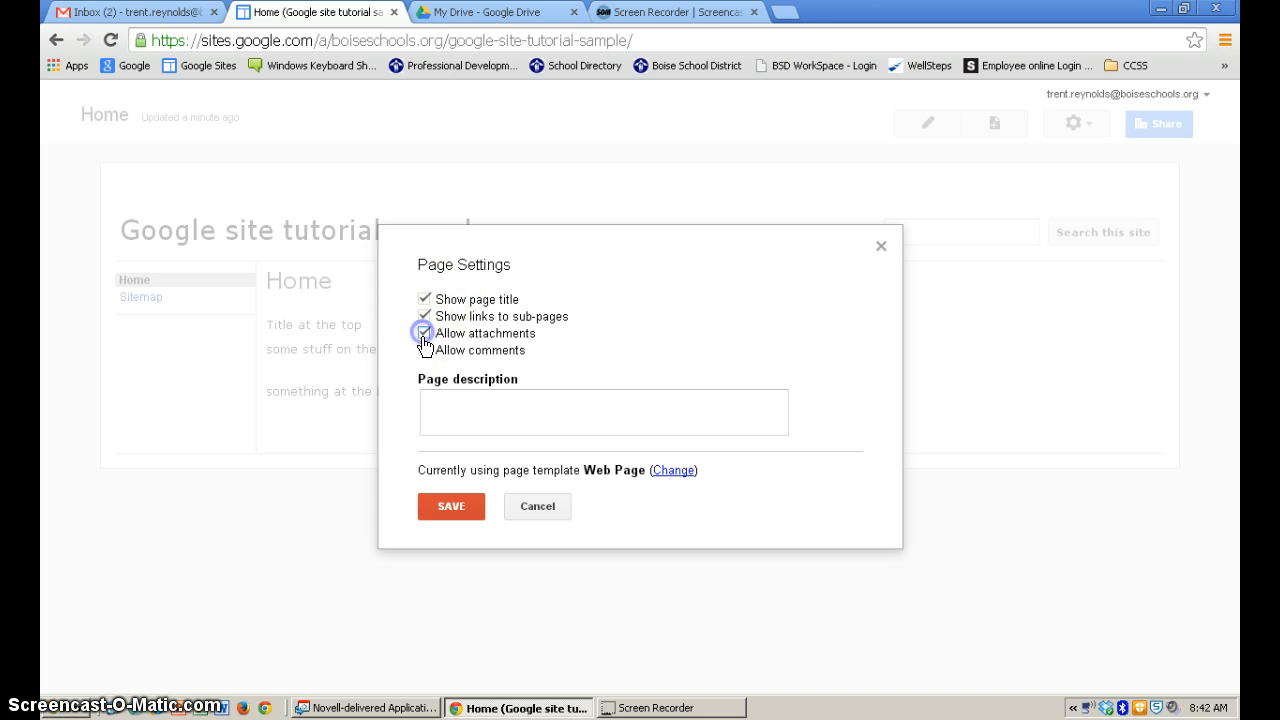
pyautogui.click(425, 351)
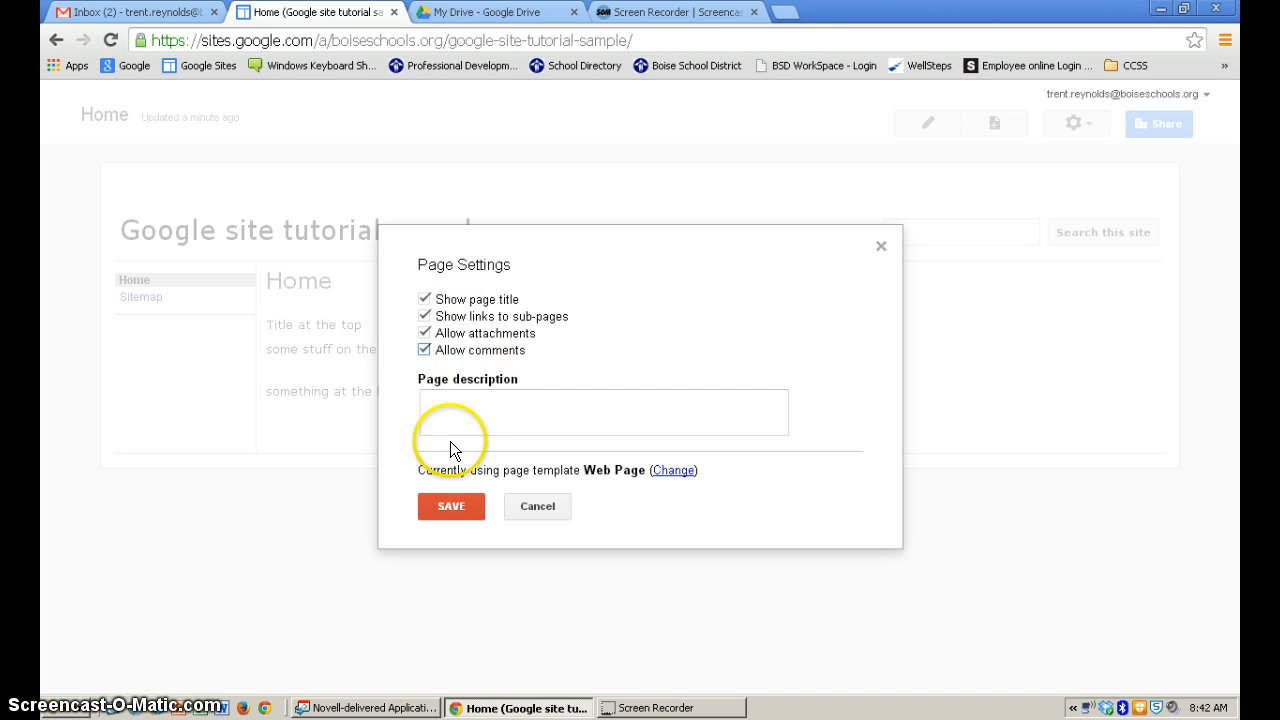
pyautogui.click(453, 506)
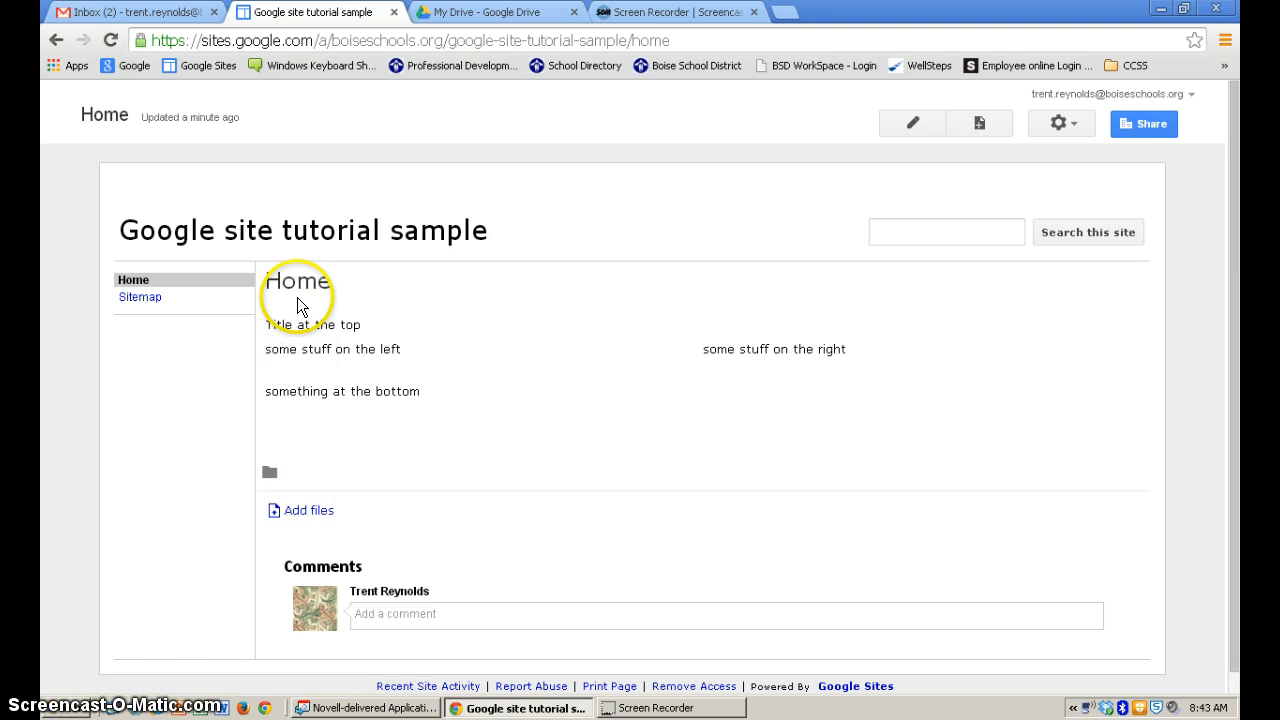
# Step: Turn off showing the page title in the Home page's settings and save the change
pyautogui.click(1058, 128)
pyautogui.click(864, 234)
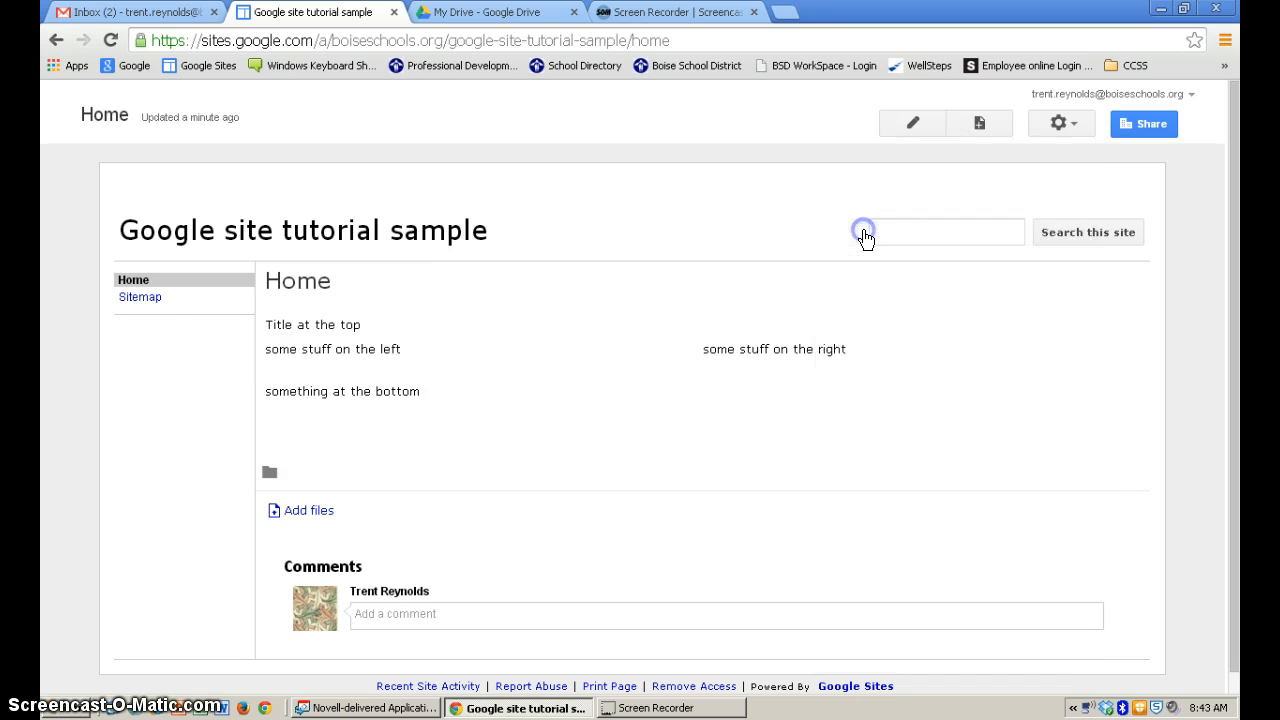
pyautogui.click(418, 300)
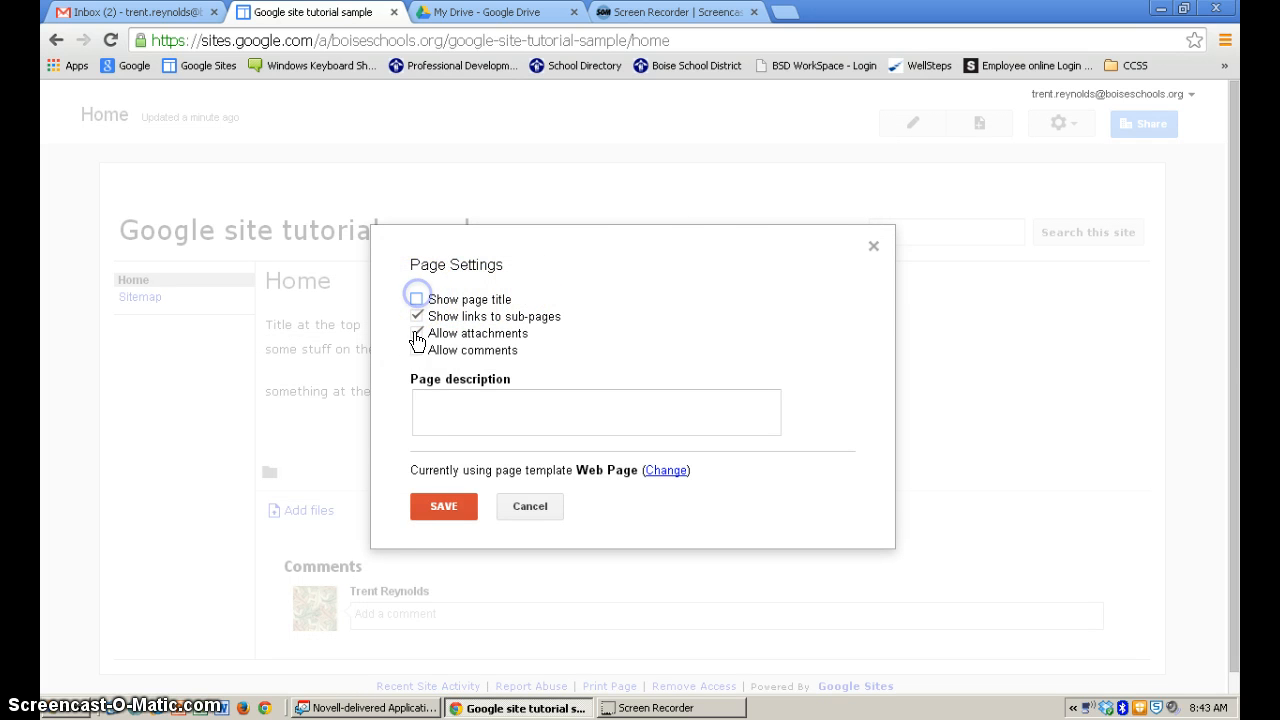
pyautogui.click(441, 506)
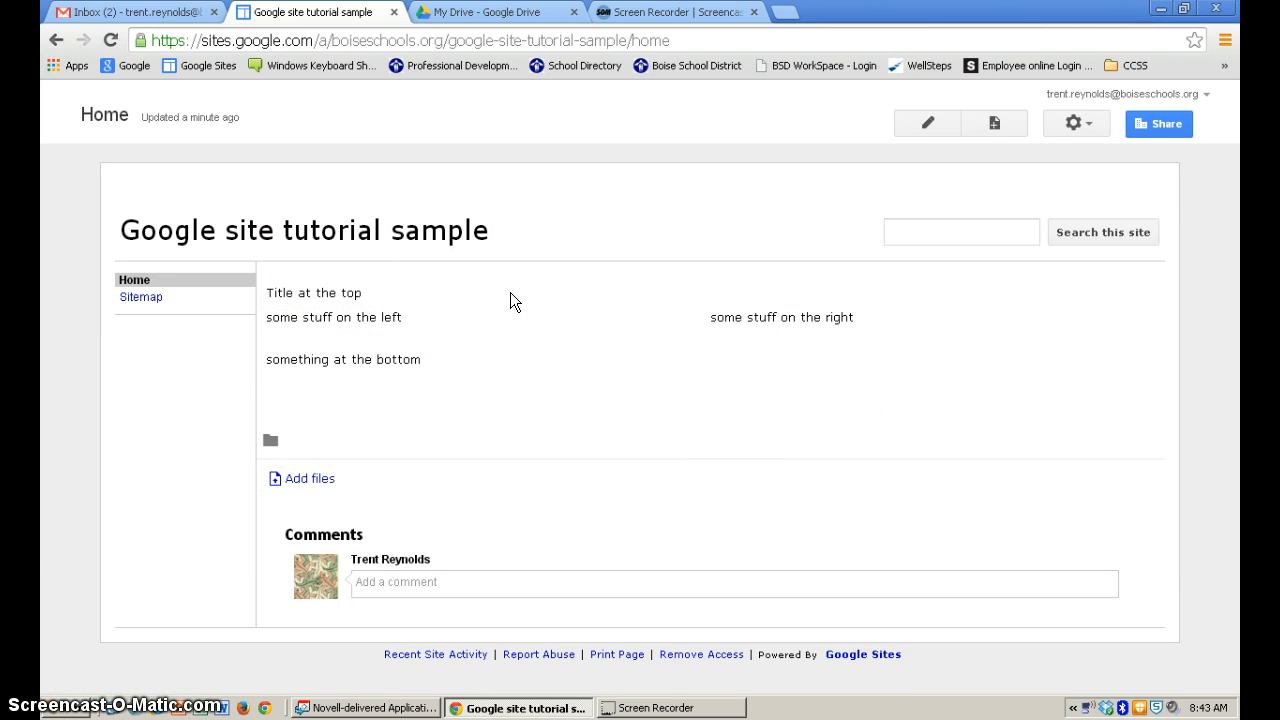
# Step: Turn off comments and show the page title in the Home page's settings, and save the changes
pyautogui.click(1078, 124)
pyautogui.click(858, 237)
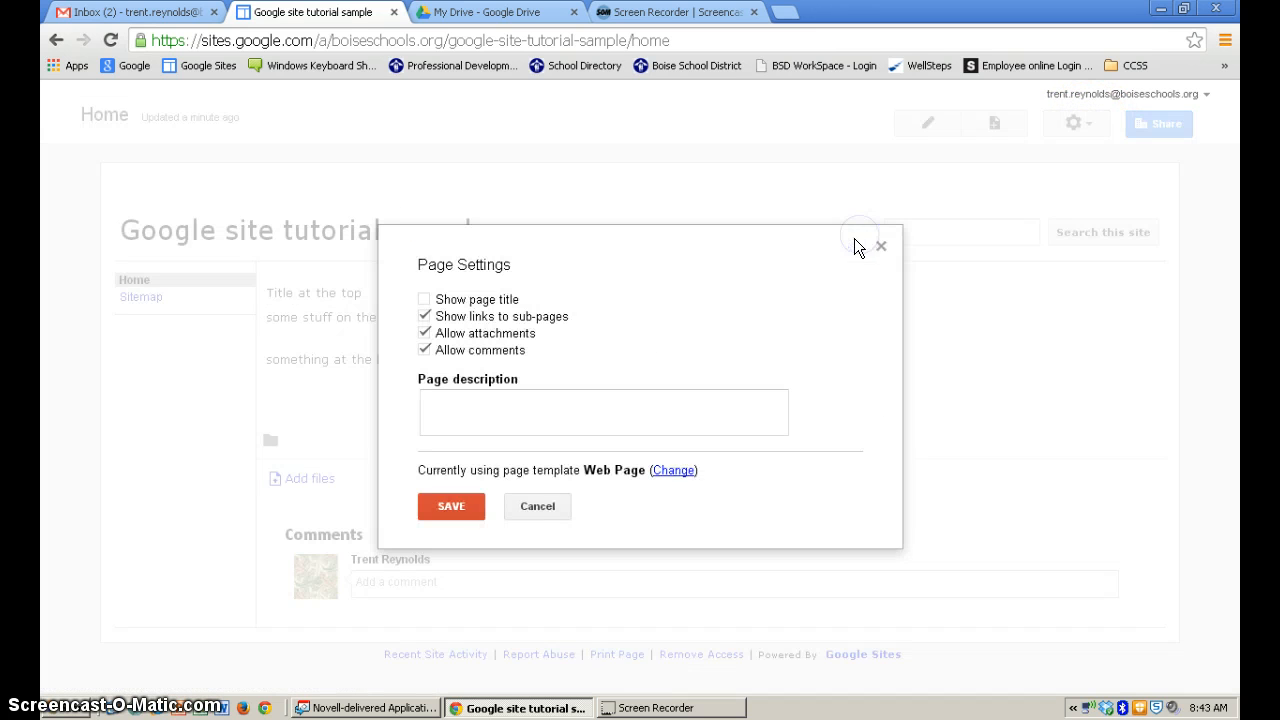
pyautogui.click(424, 350)
pyautogui.click(424, 300)
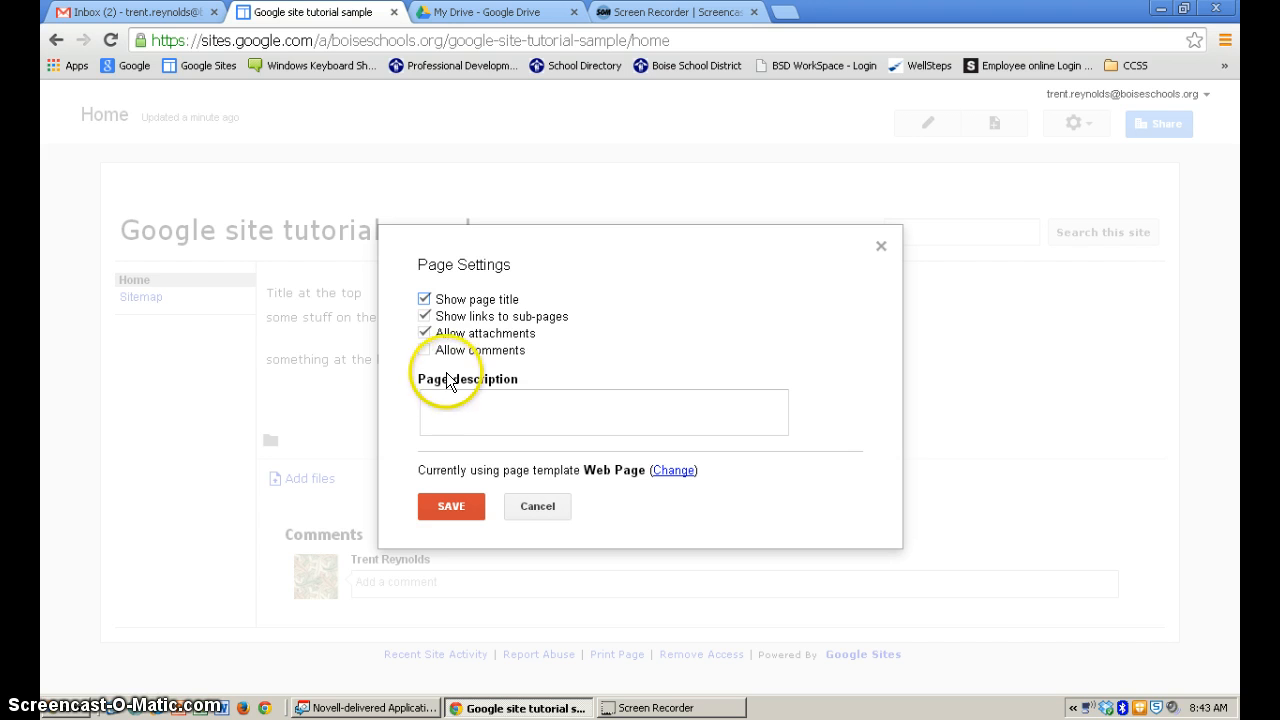
pyautogui.click(453, 506)
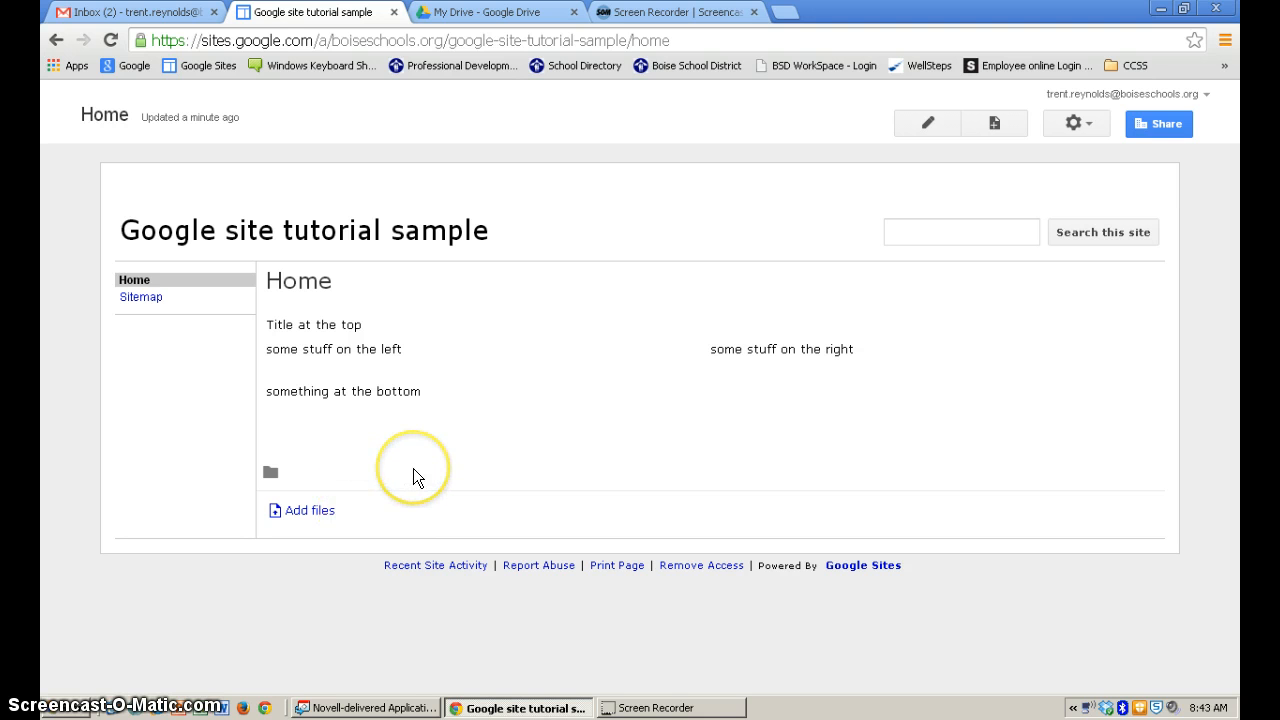
# Step: Disable the sidebar and the header in the site layout
pyautogui.click(1071, 124)
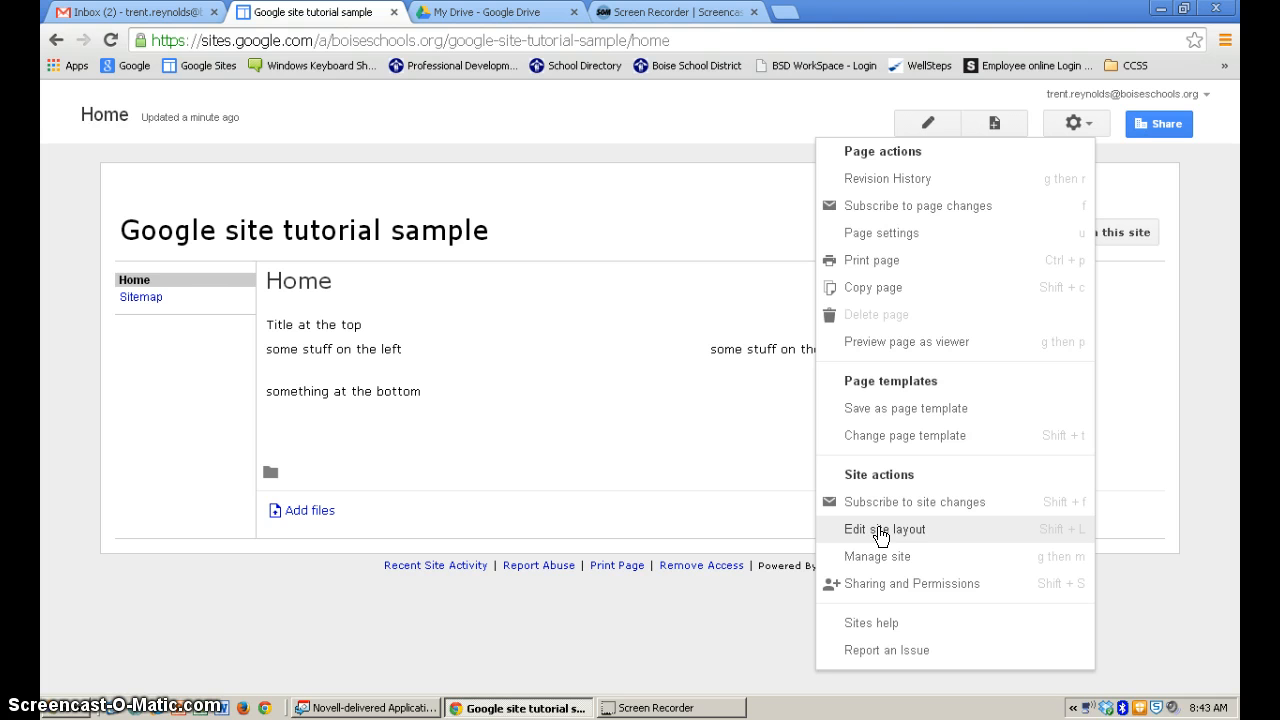
pyautogui.click(588, 238)
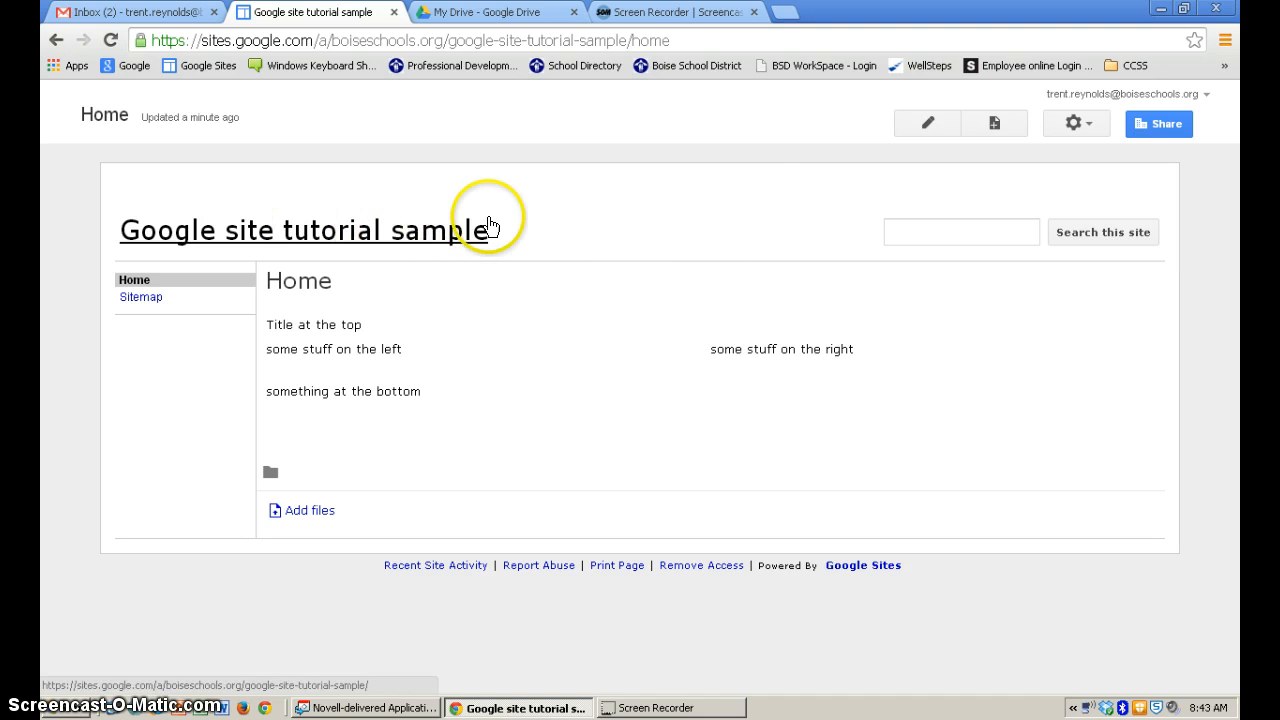
pyautogui.click(1073, 122)
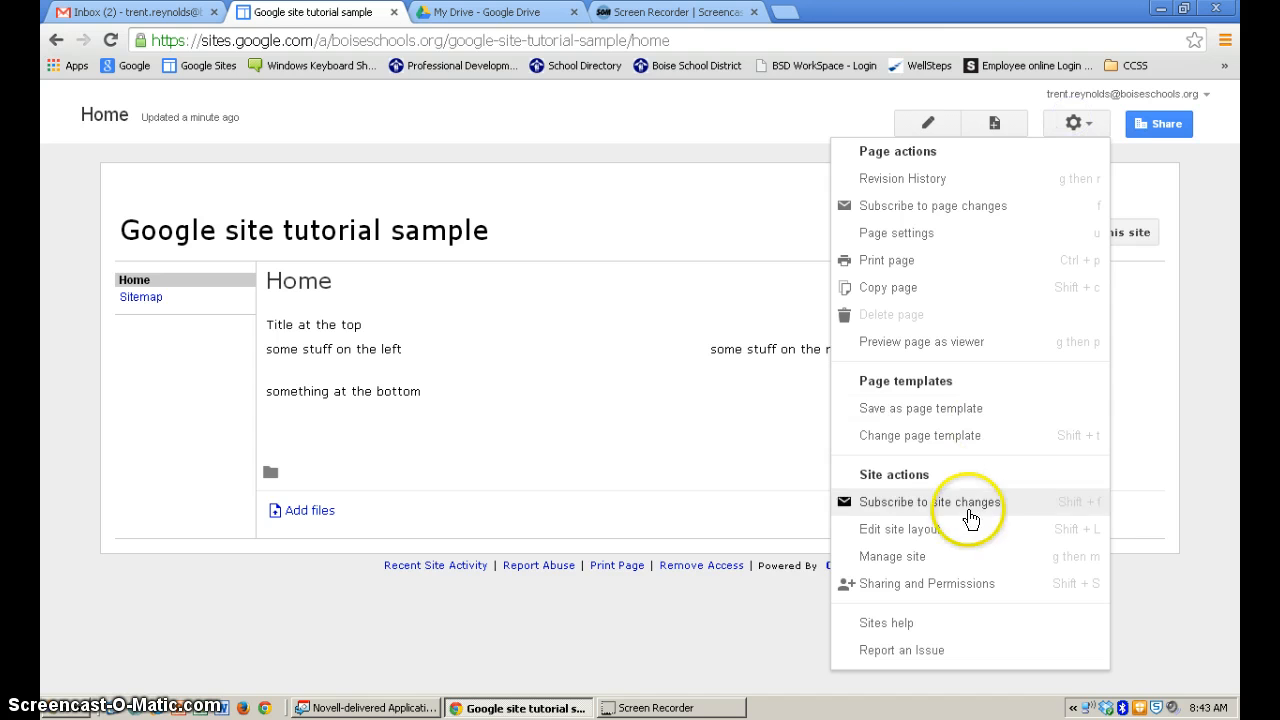
pyautogui.click(908, 536)
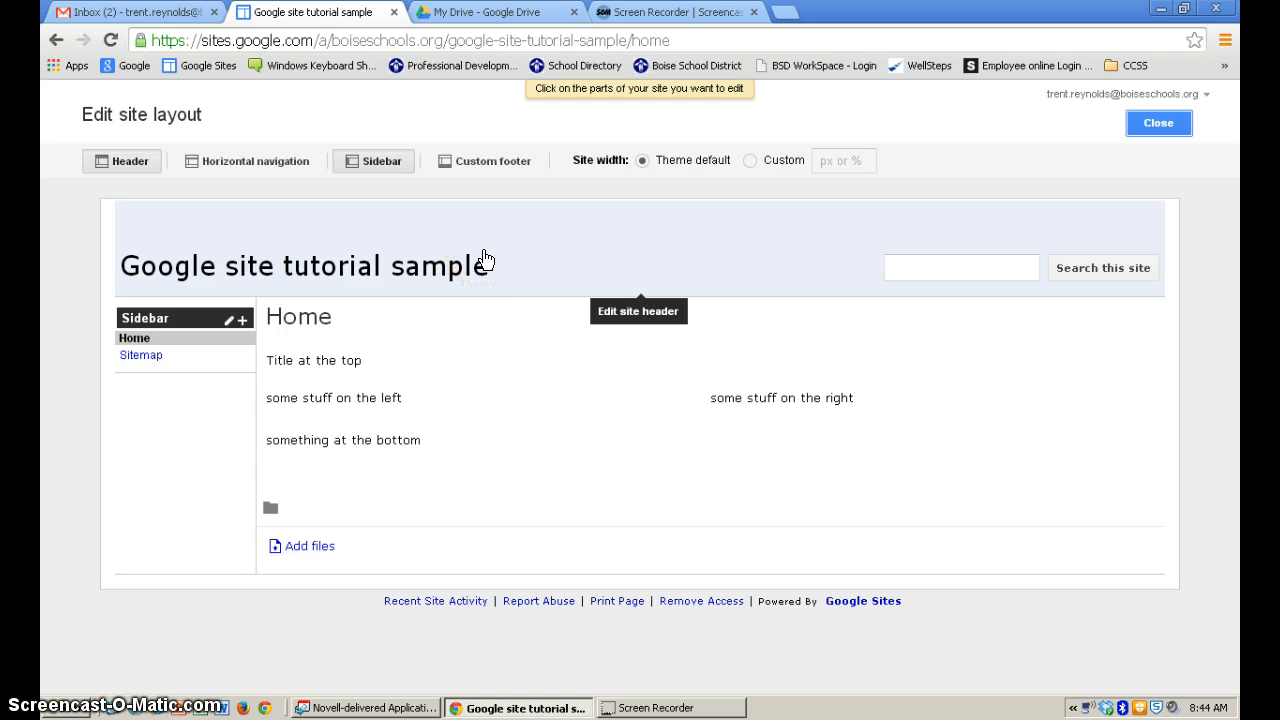
pyautogui.click(557, 368)
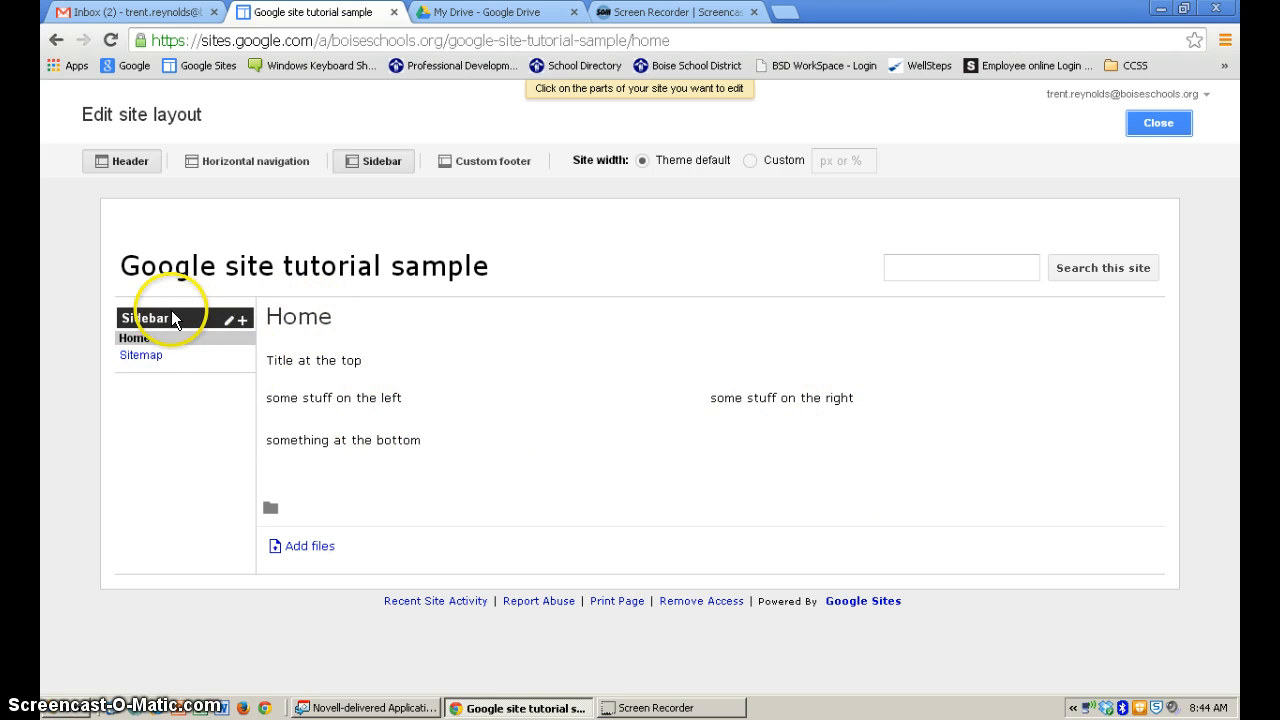
pyautogui.click(365, 166)
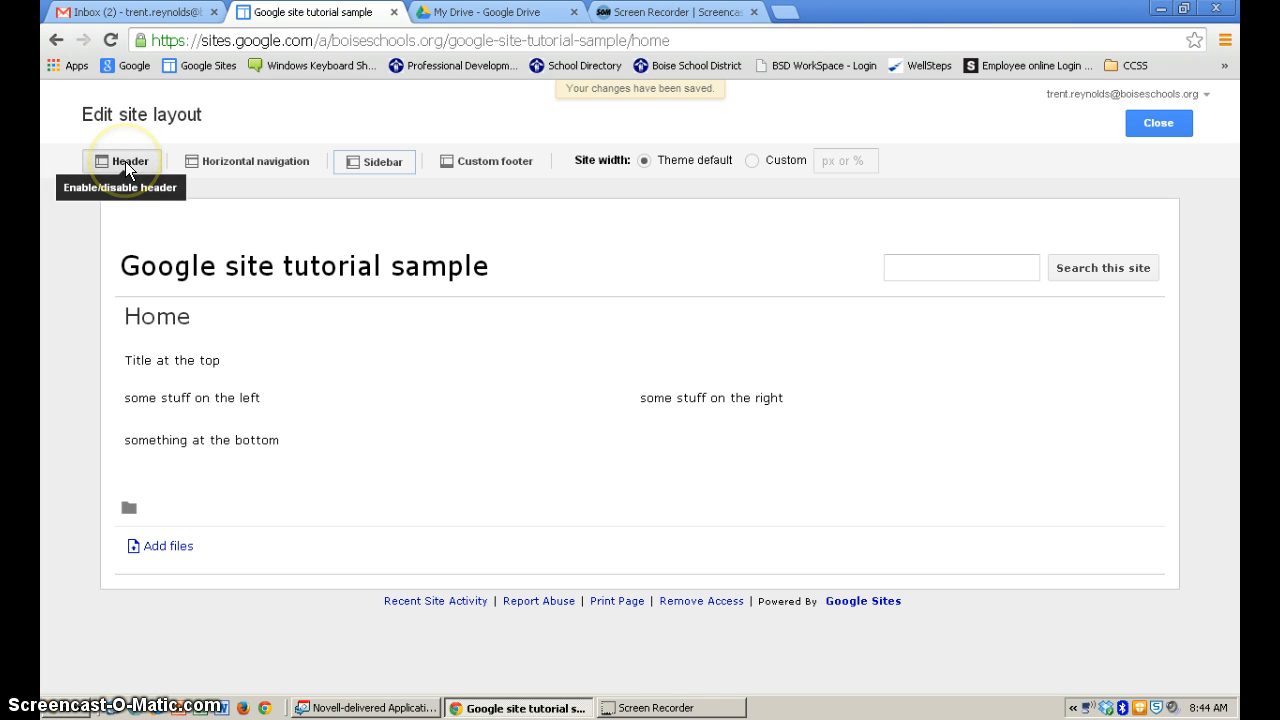
pyautogui.click(125, 161)
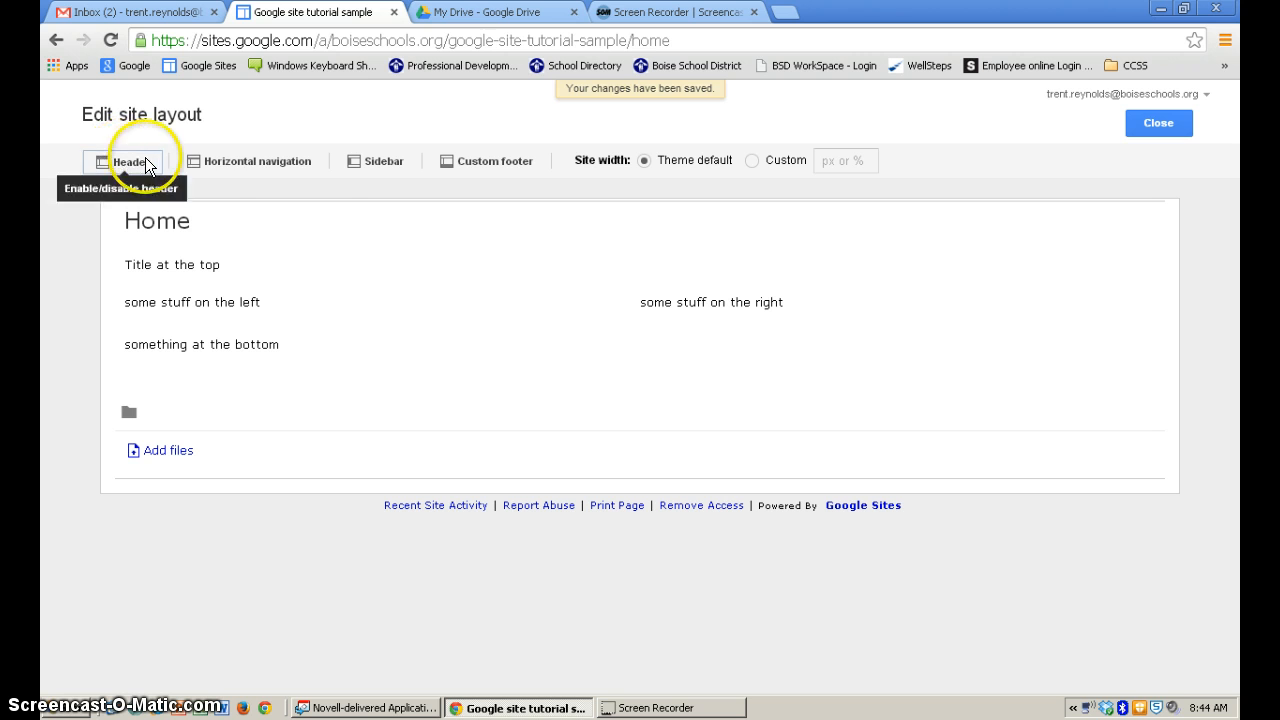
# Step: Enable horizontal navigation in the site layout, leave the custom footer off after trying it, and close the layout editor
pyautogui.click(222, 160)
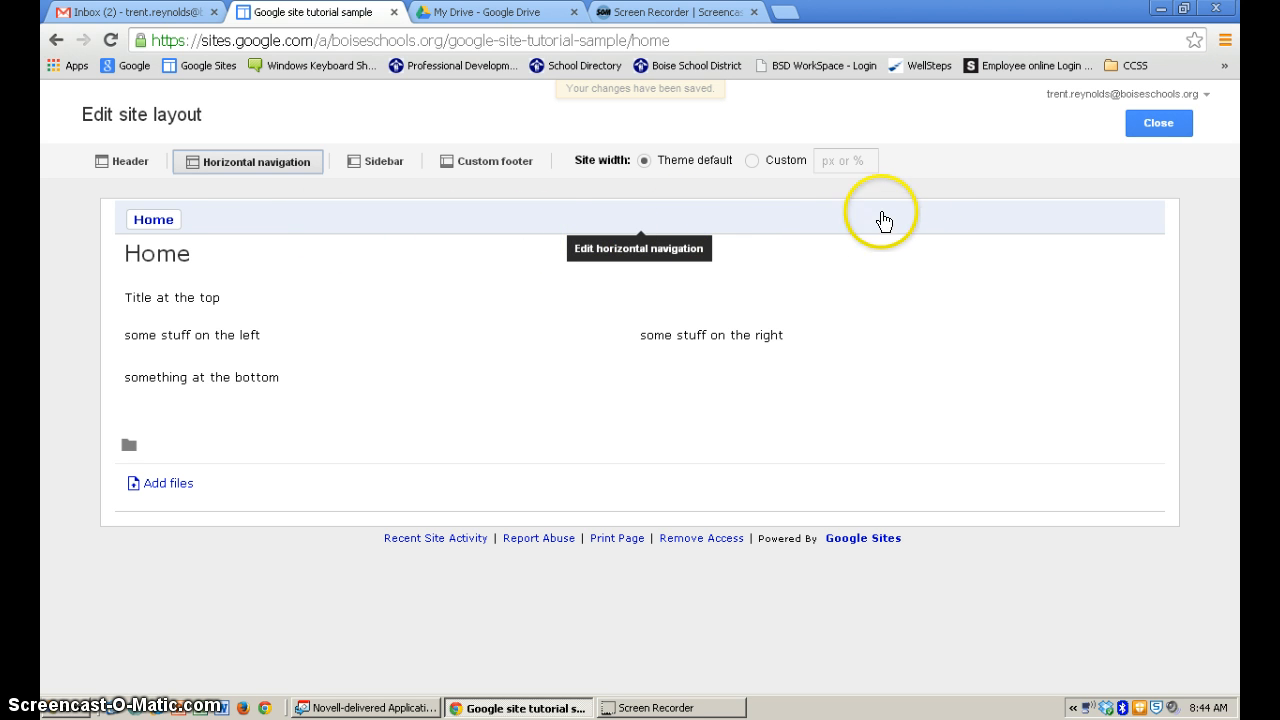
pyautogui.click(479, 161)
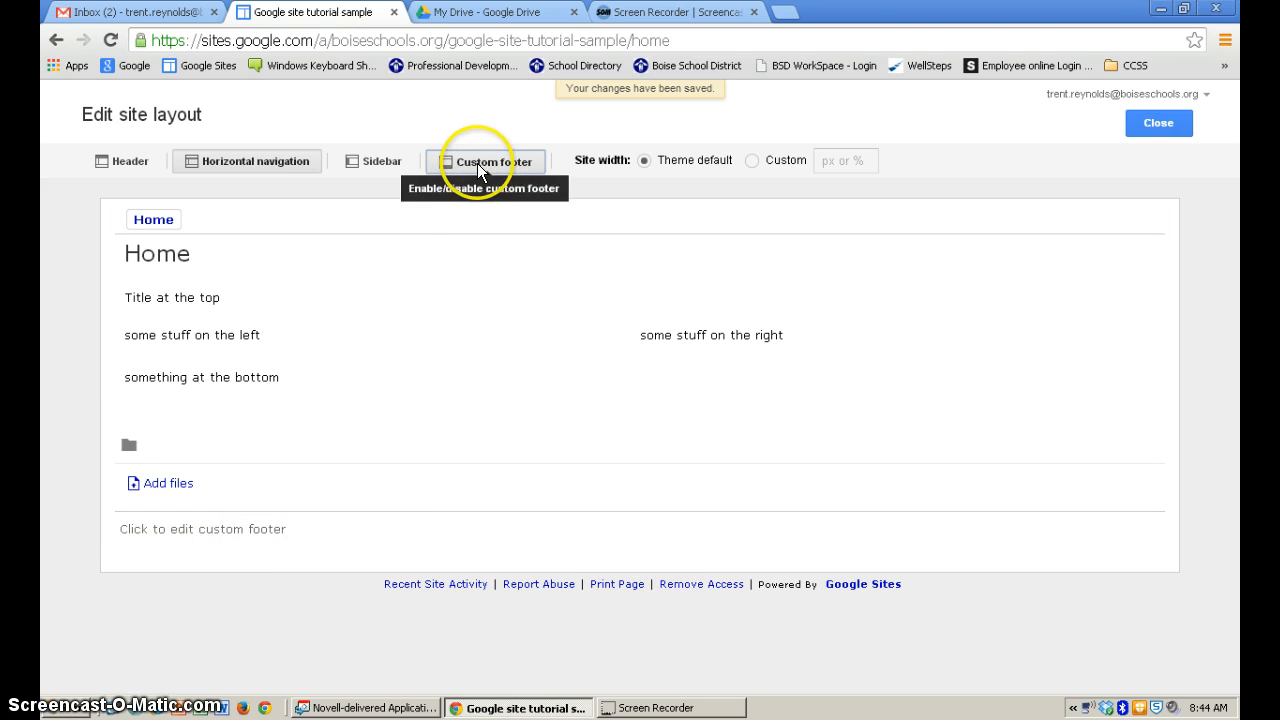
pyautogui.click(476, 161)
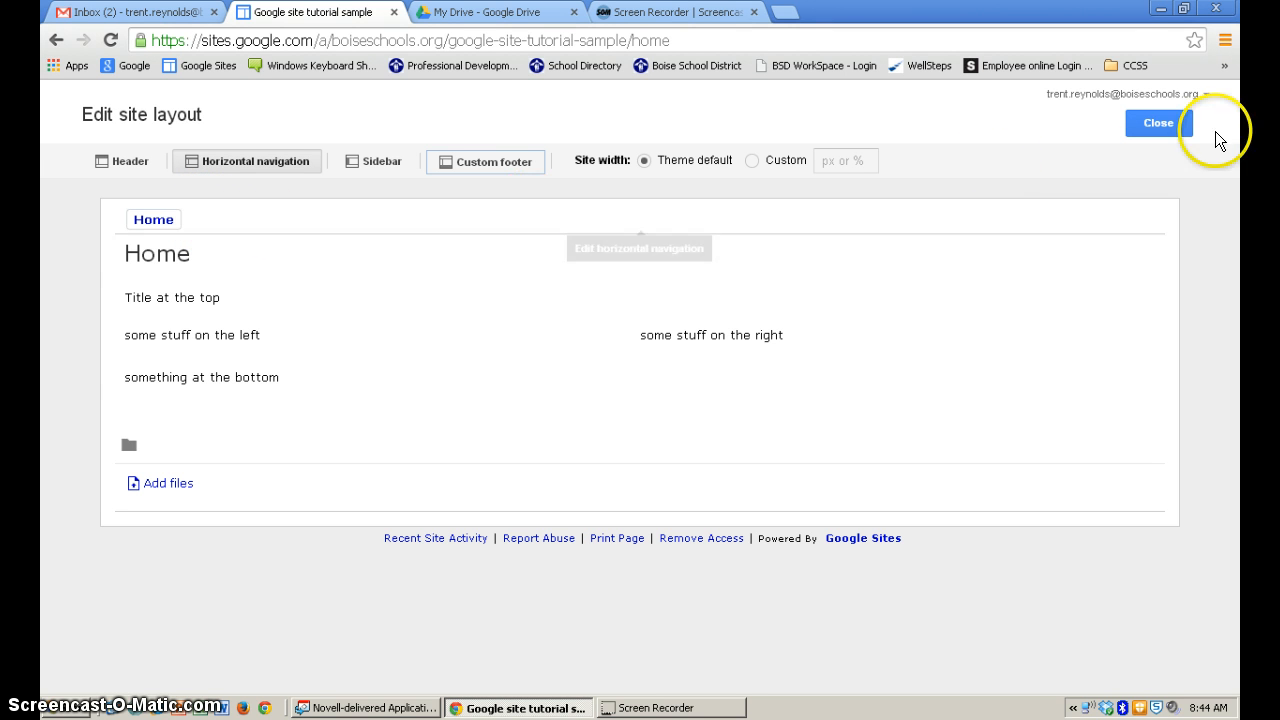
pyautogui.click(1170, 132)
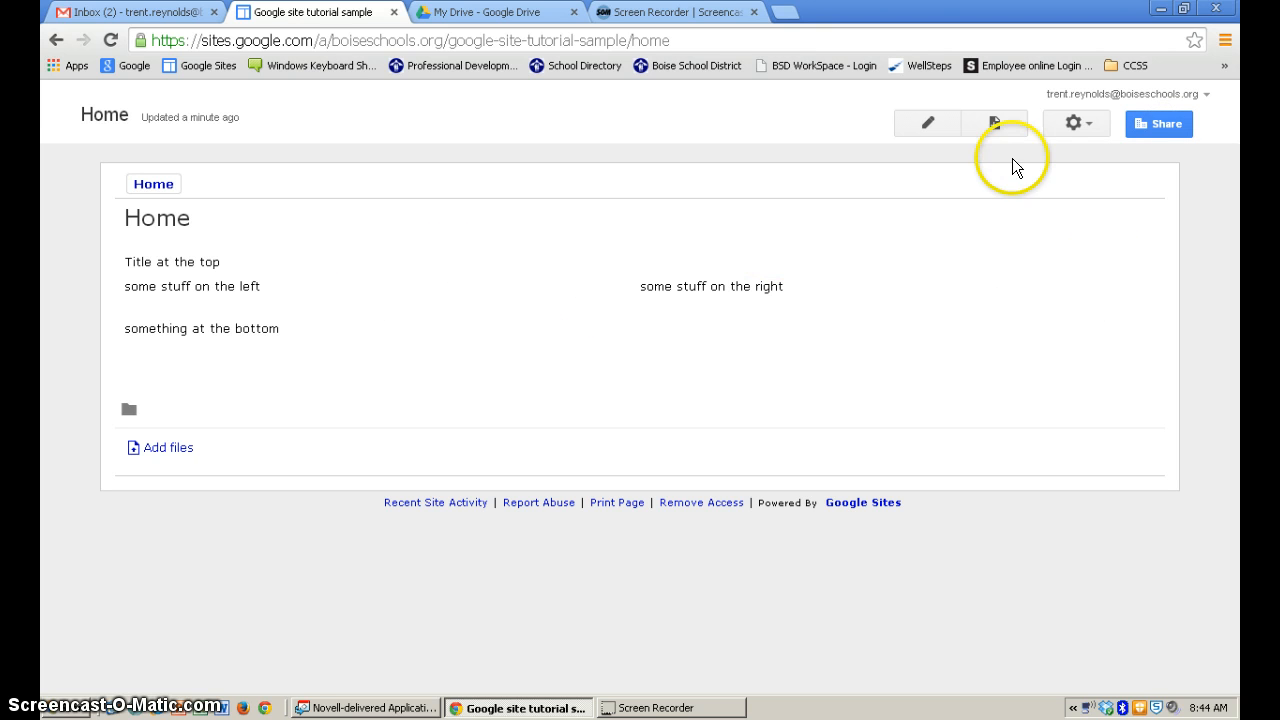
# Step: Change the site's sharing visibility to Public on the web, save it, and return to the site
pyautogui.click(1150, 123)
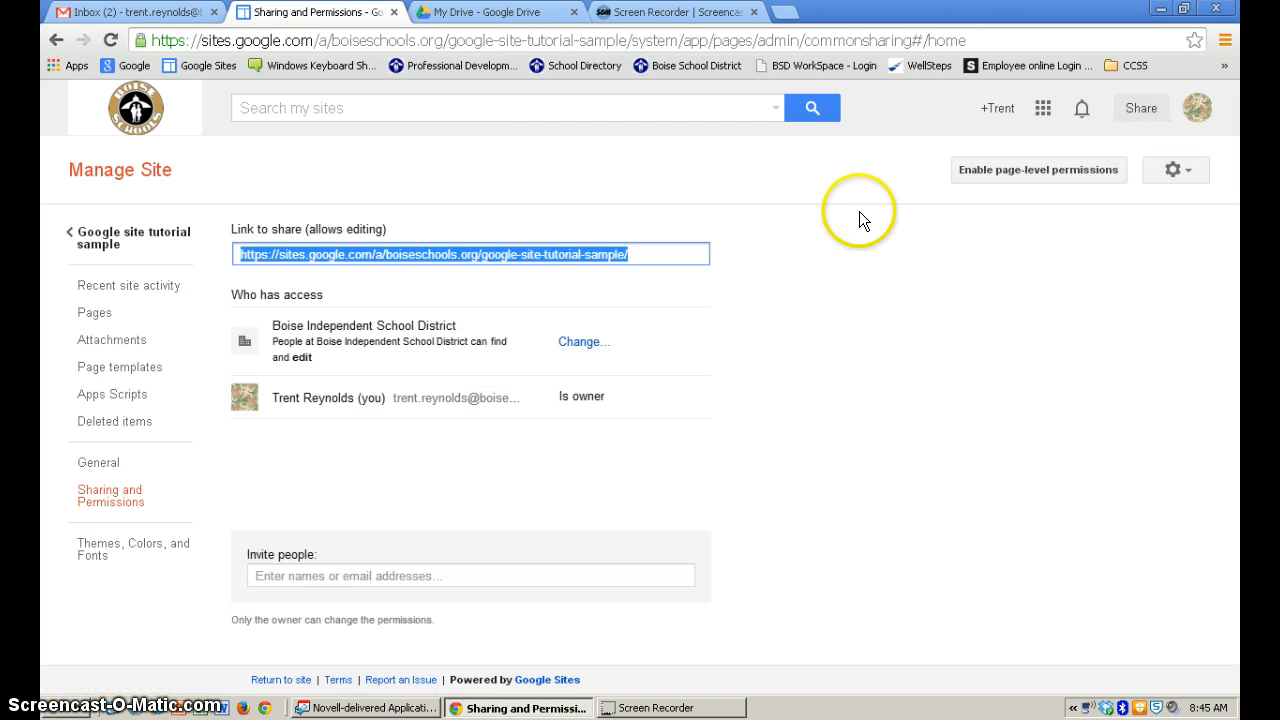
pyautogui.click(579, 342)
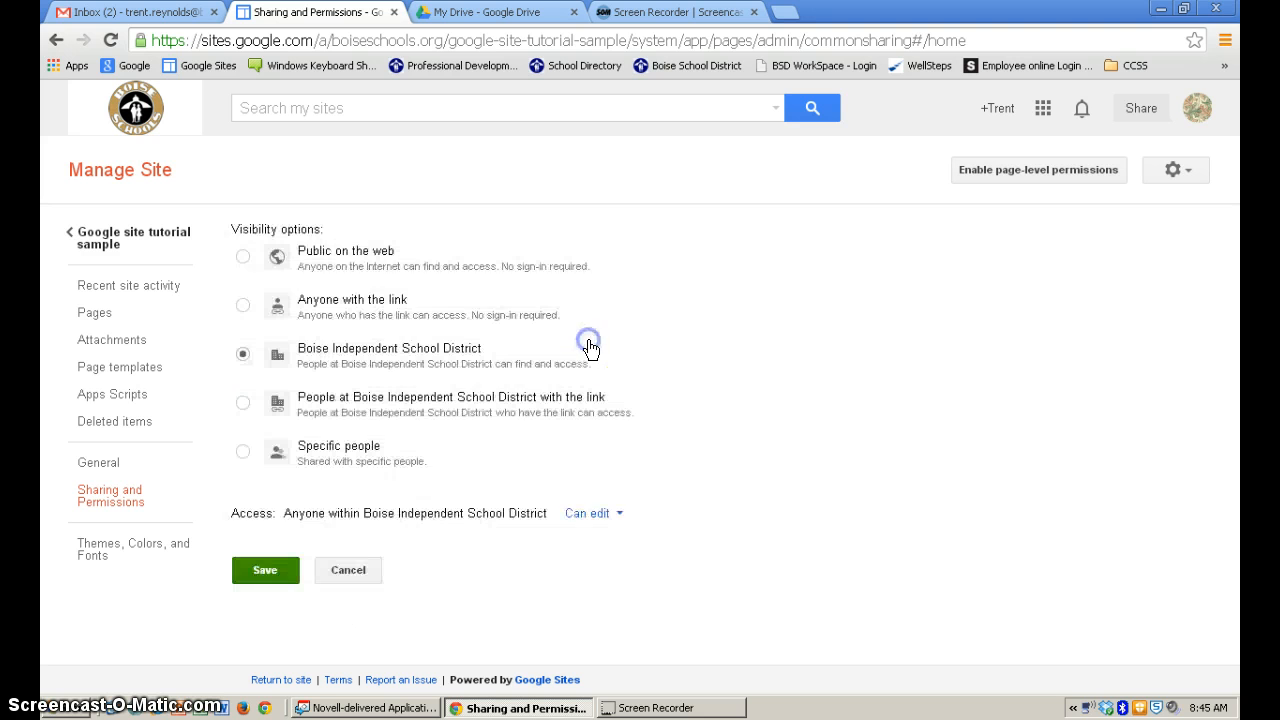
pyautogui.click(241, 255)
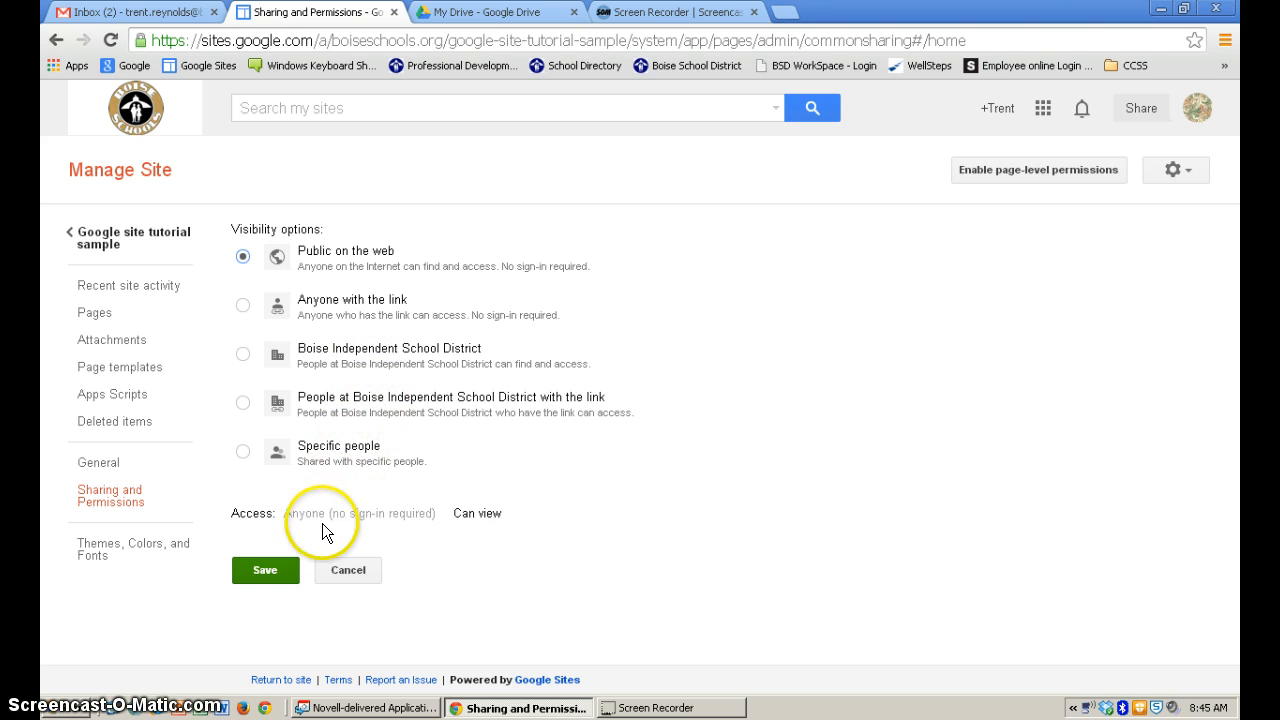
pyautogui.click(272, 566)
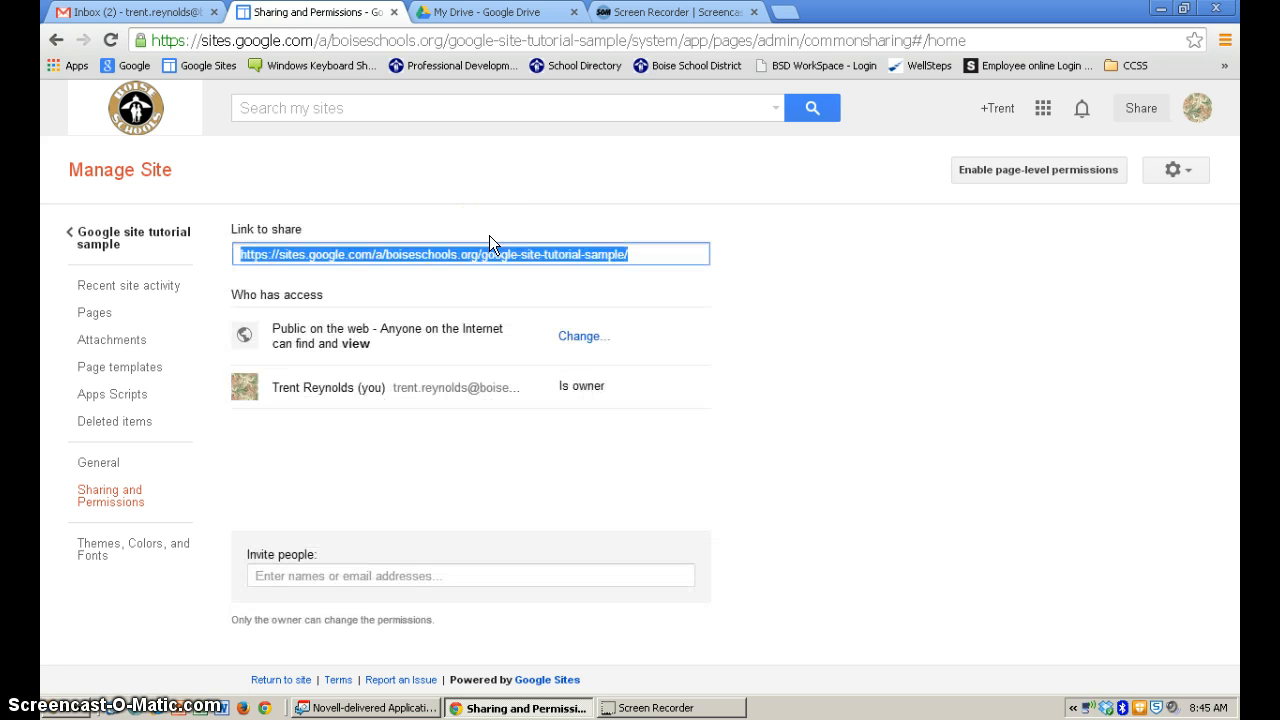
pyautogui.click(104, 240)
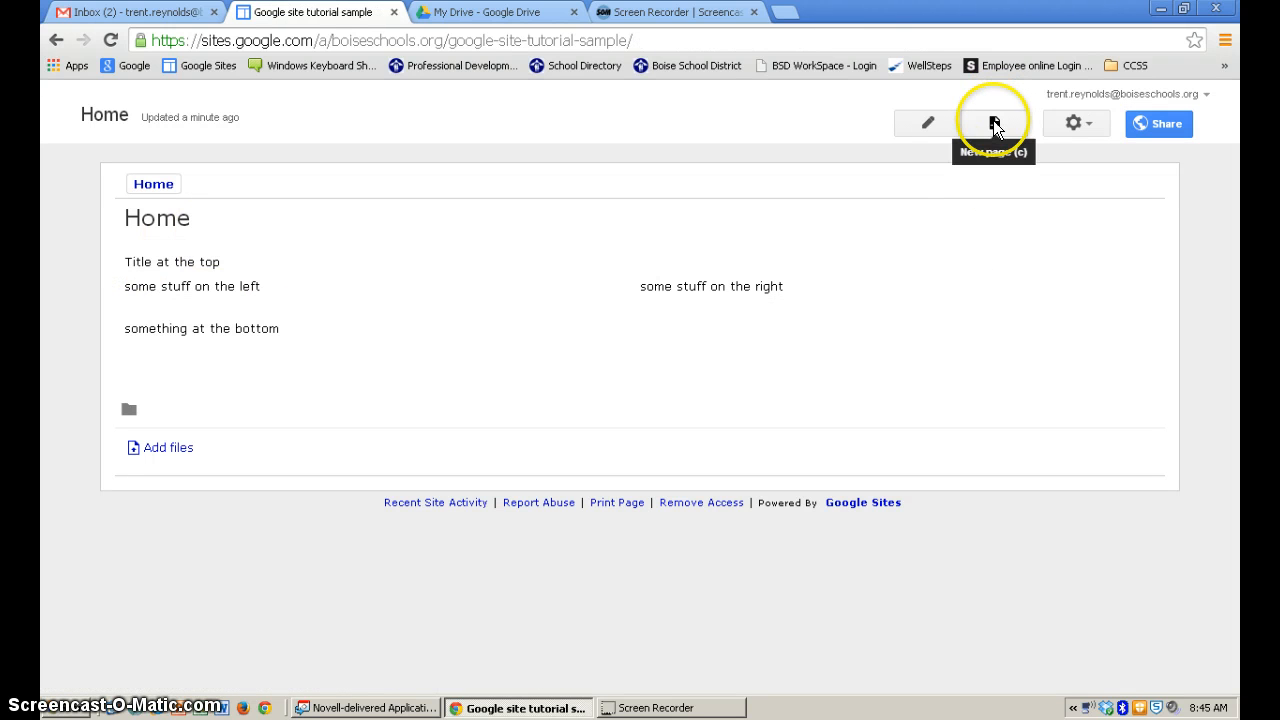
# Step: Create a new top-level page named "sample site pg2" using the Web Page template
pyautogui.click(994, 124)
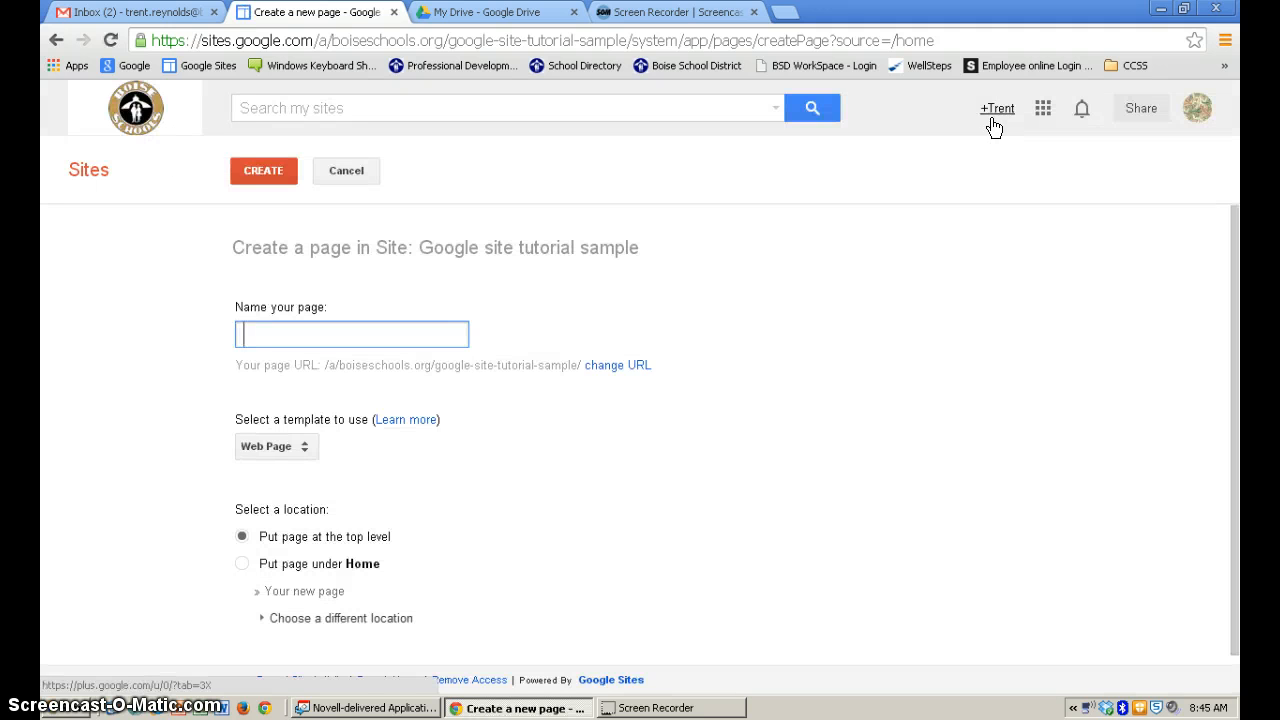
pyautogui.click(300, 333)
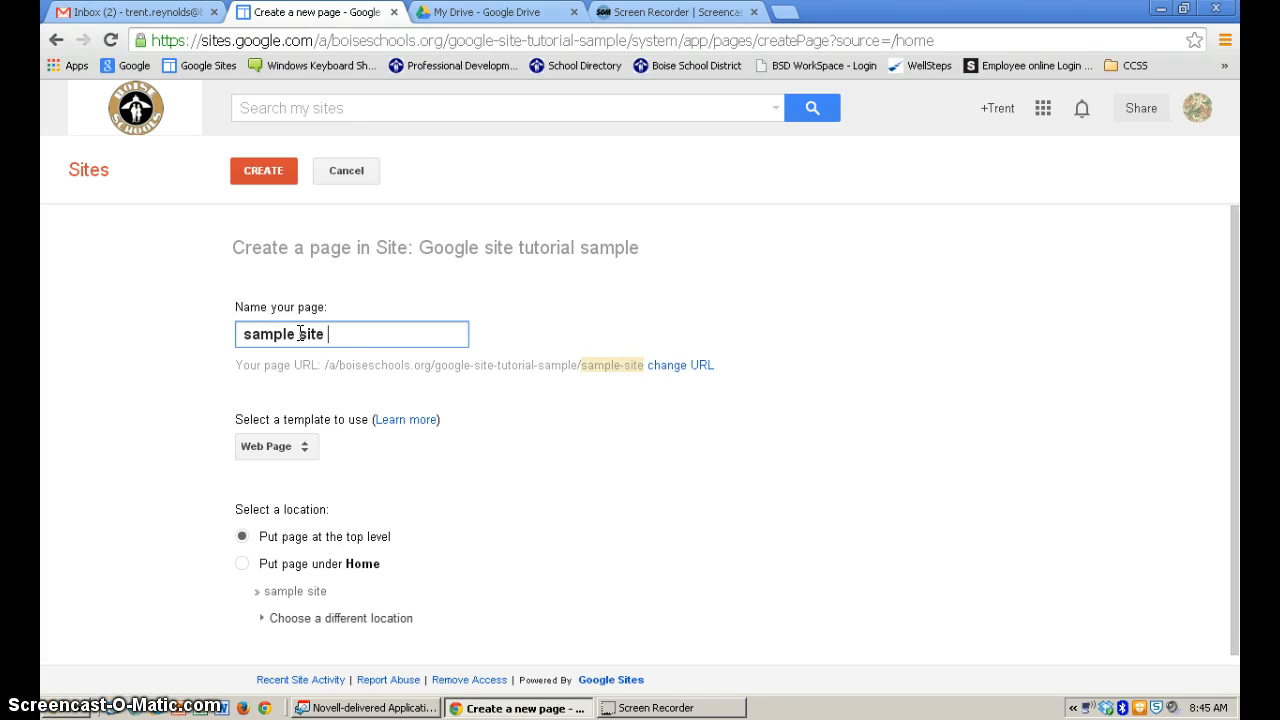
pyautogui.write('2')
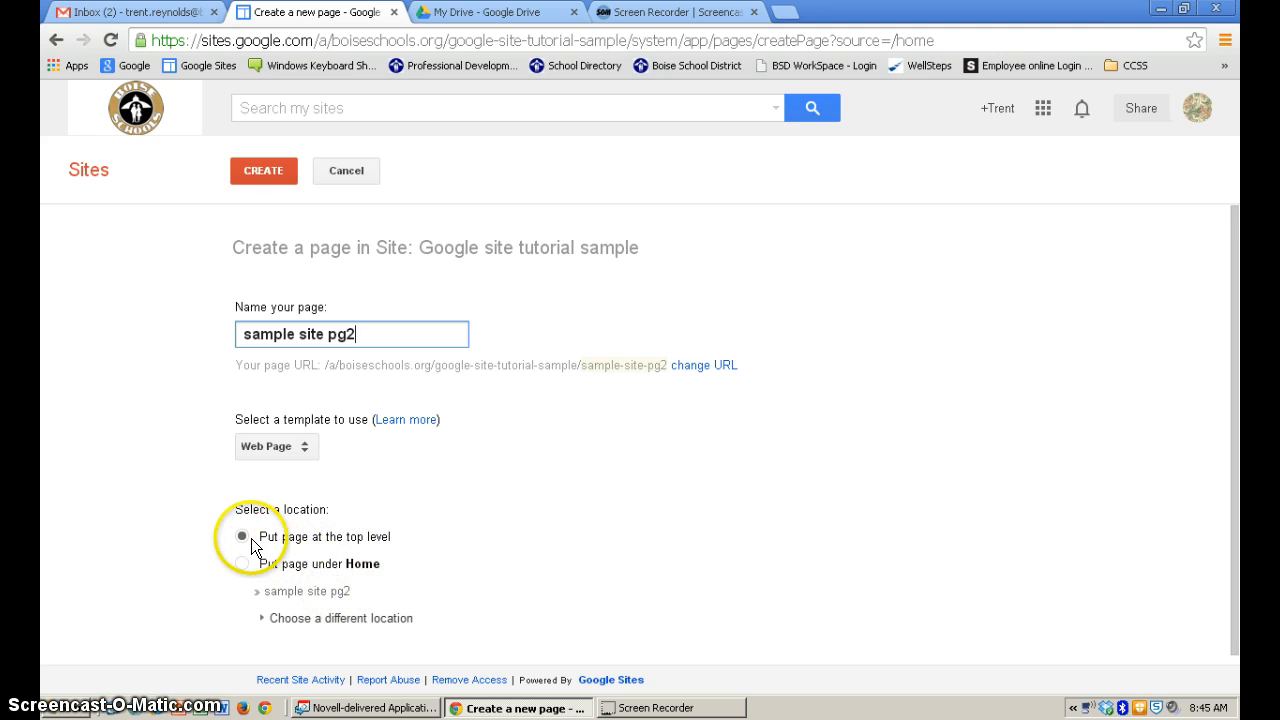
pyautogui.click(275, 170)
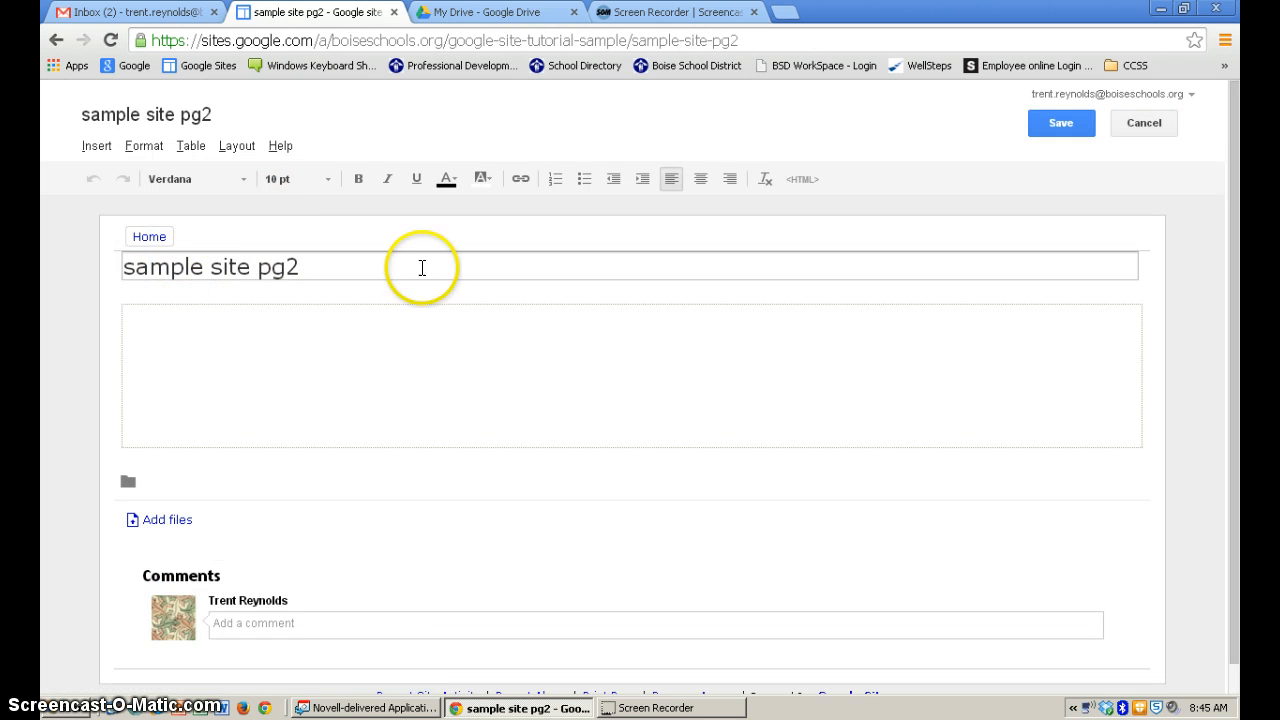
# Step: Apply the Three column (simple) layout to the new page
pyautogui.click(389, 380)
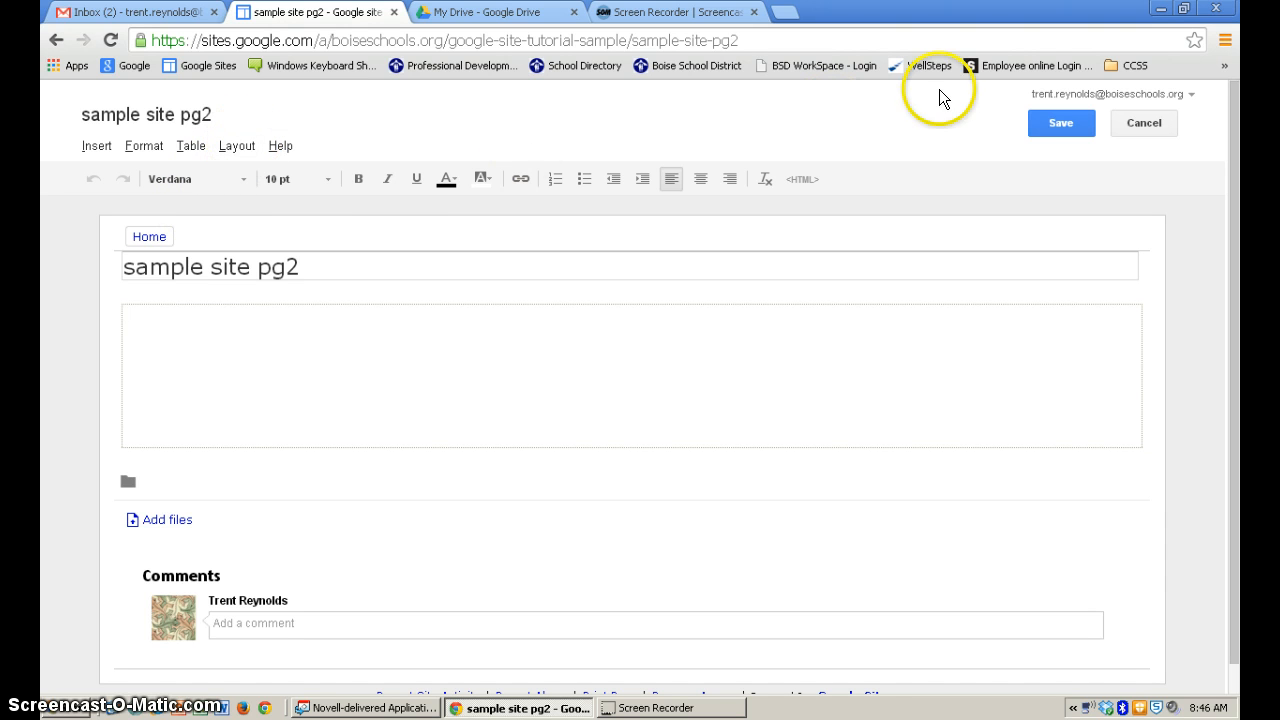
pyautogui.click(238, 147)
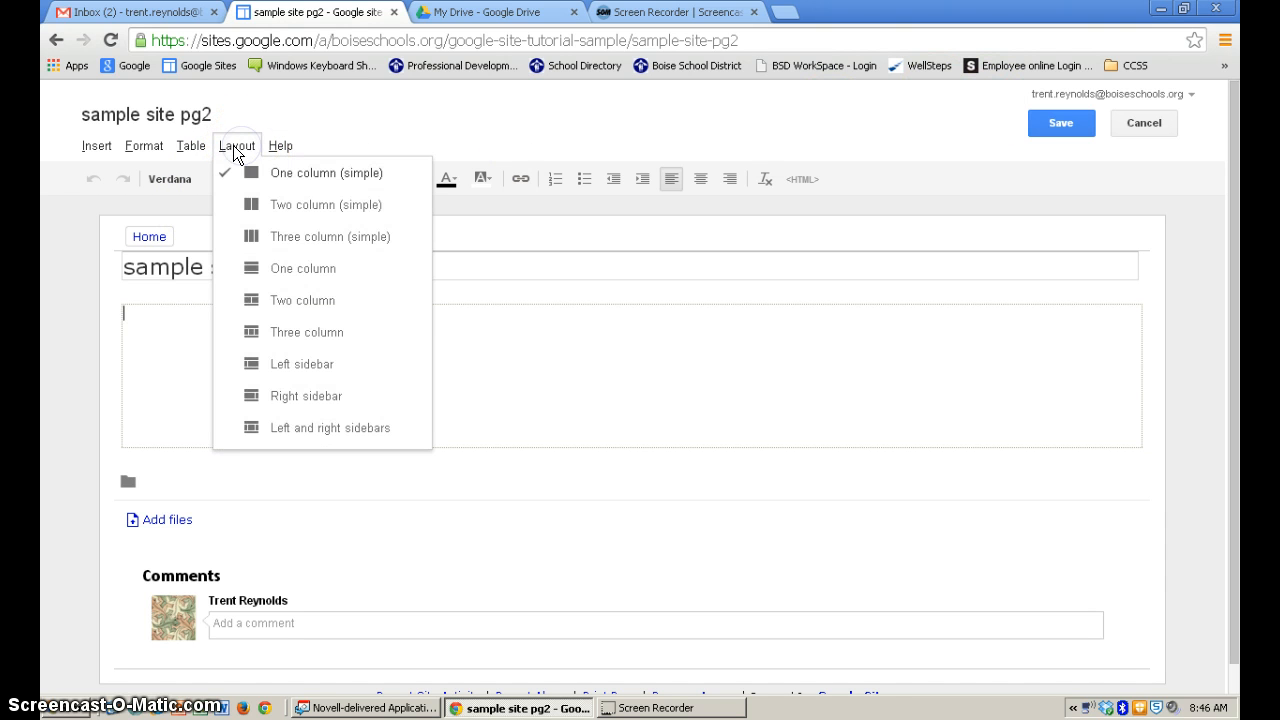
pyautogui.click(266, 238)
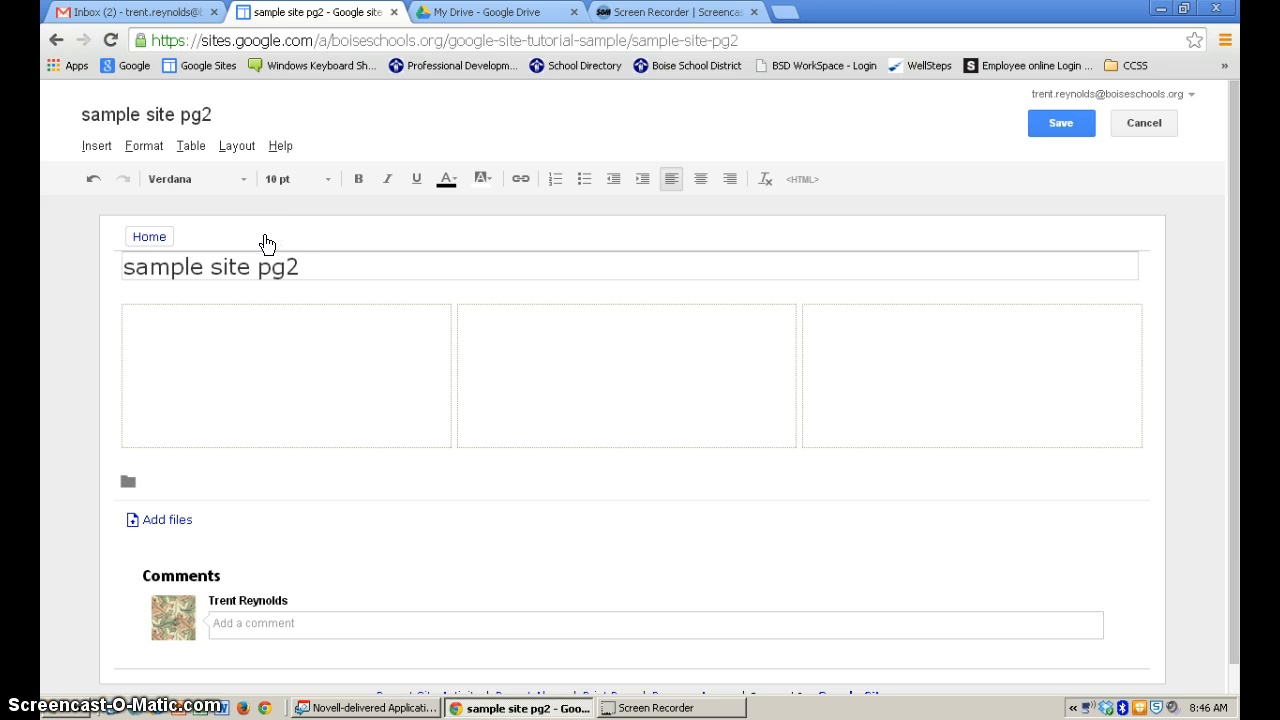
# Step: Try the Left sidebar layout on the page and switch back to Three column (simple)
pyautogui.click(229, 147)
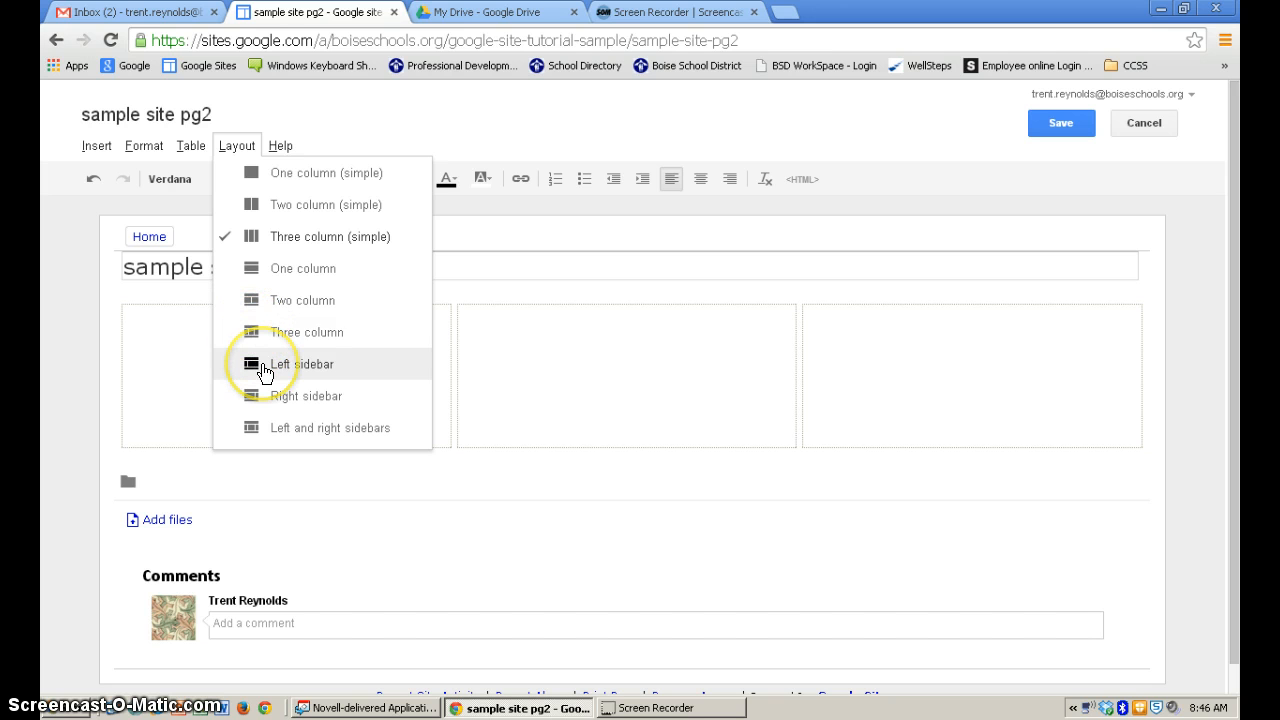
pyautogui.click(264, 366)
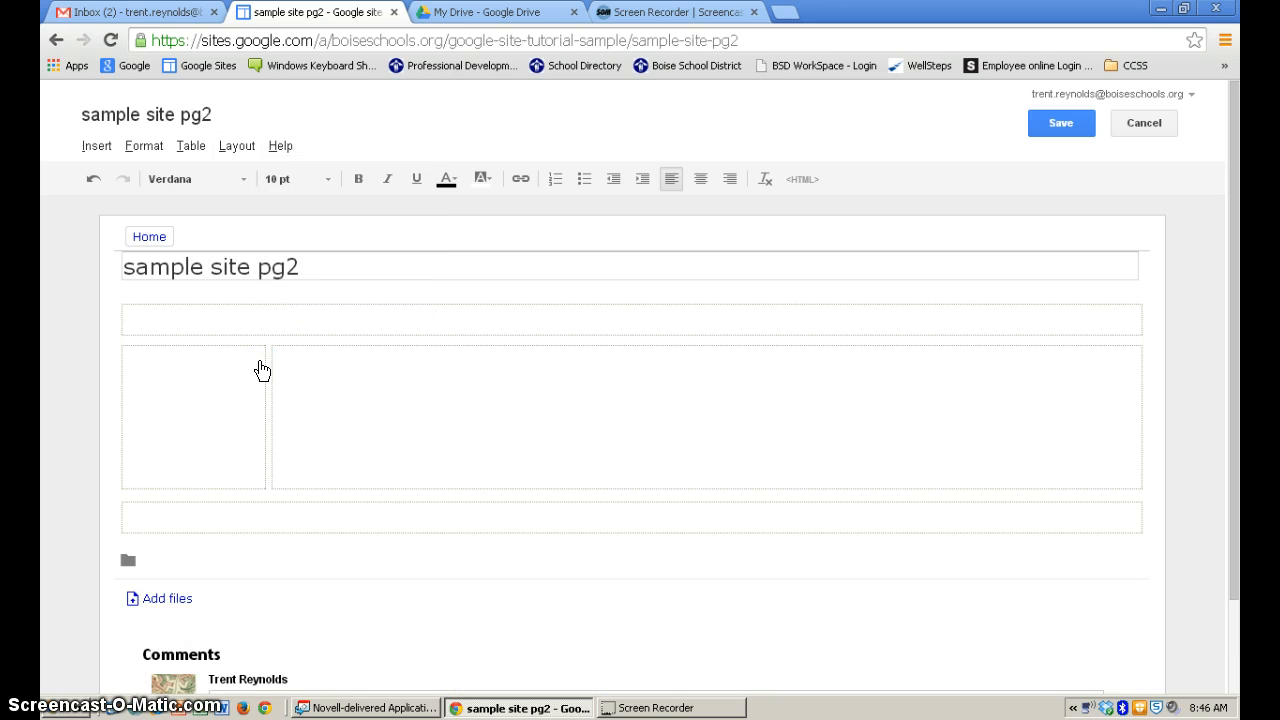
pyautogui.click(237, 147)
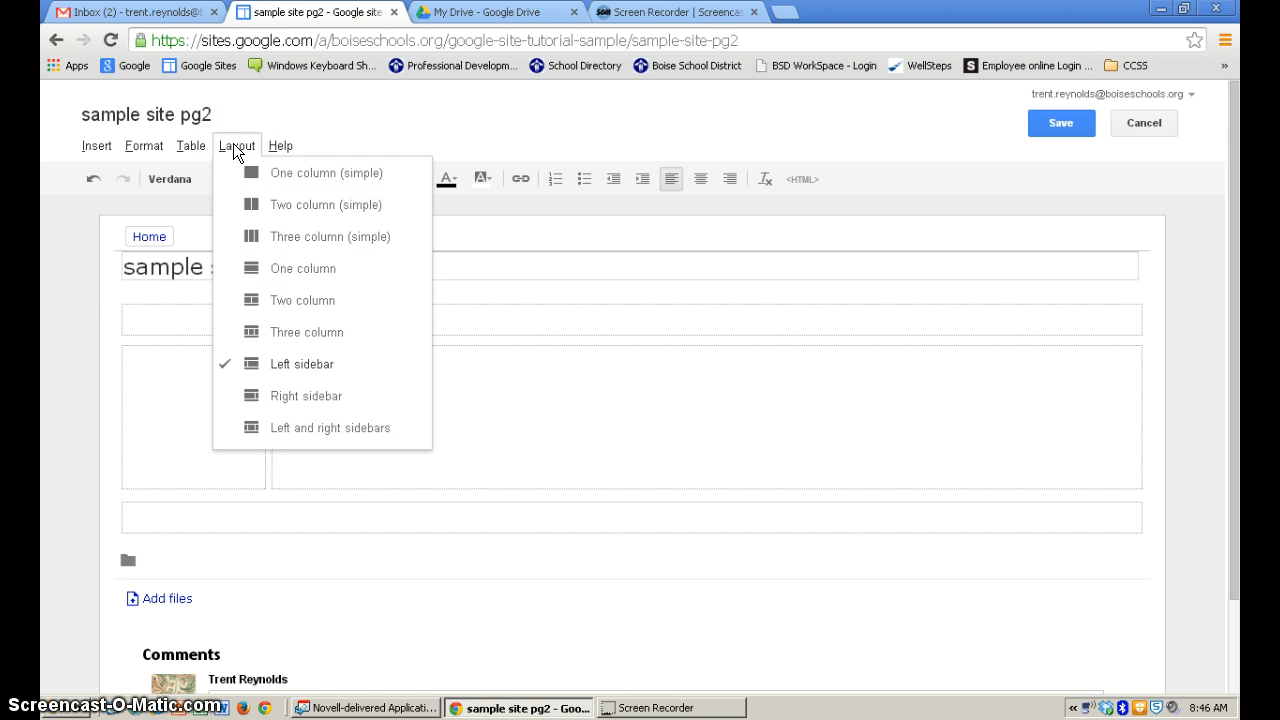
pyautogui.click(263, 238)
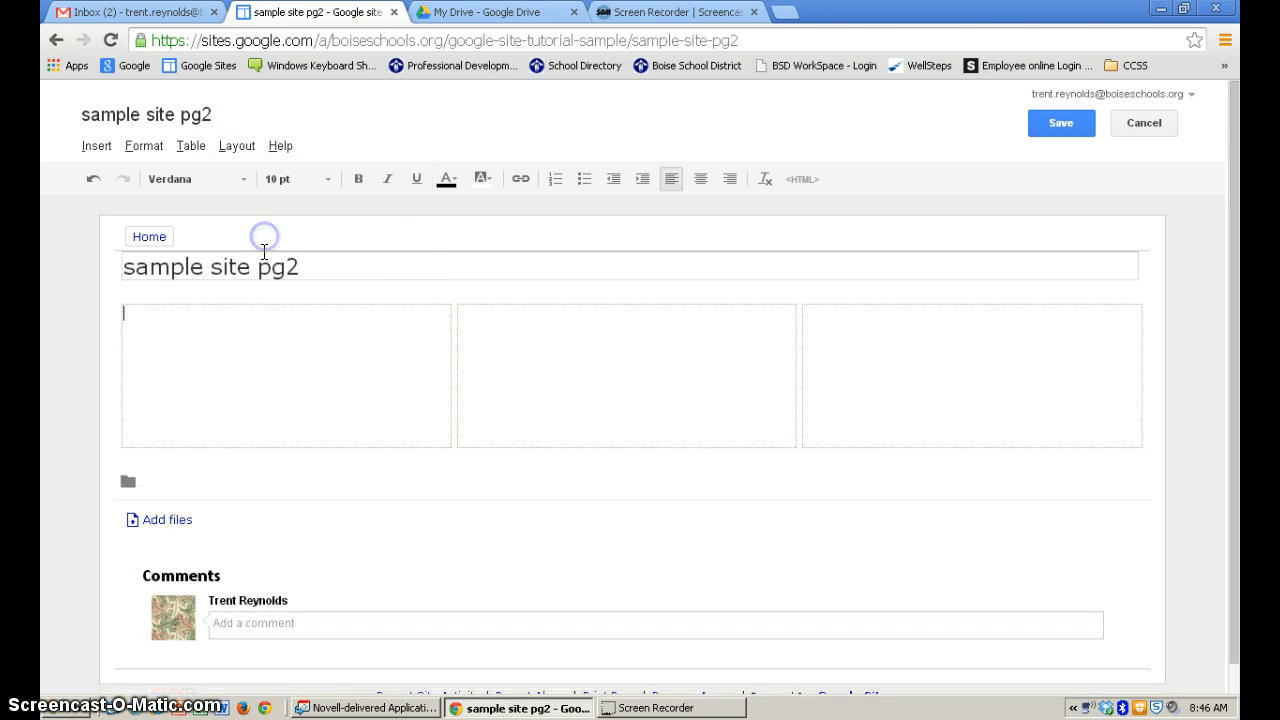
# Step: Enter "left", "center" and "right" in the first line of the page's three columns, removing the blank line above "center"
pyautogui.click(240, 331)
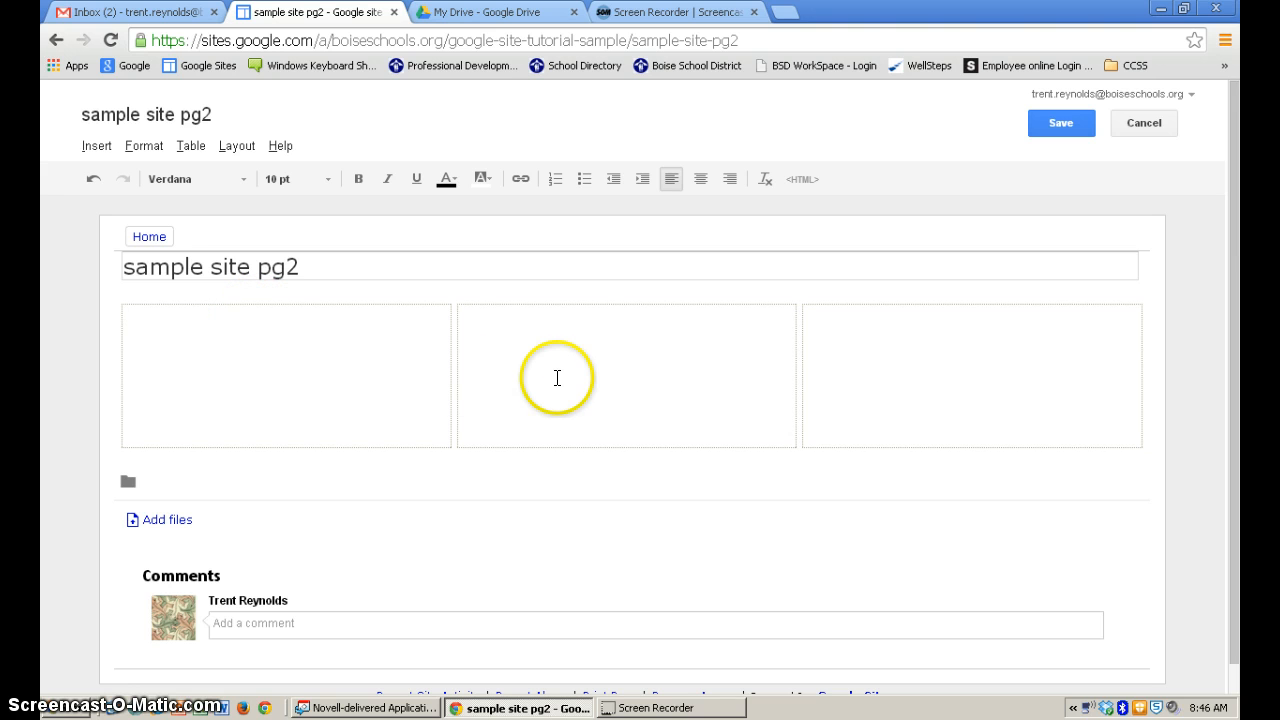
pyautogui.click(172, 310)
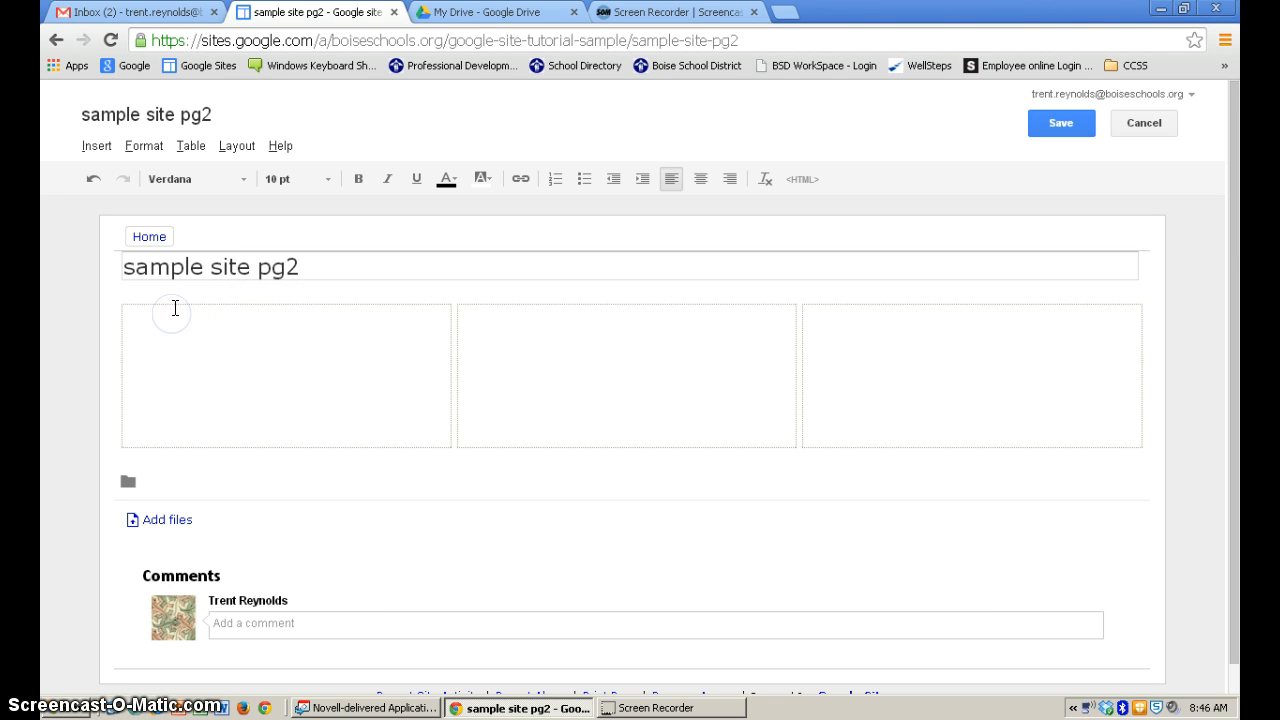
pyautogui.write('ft')
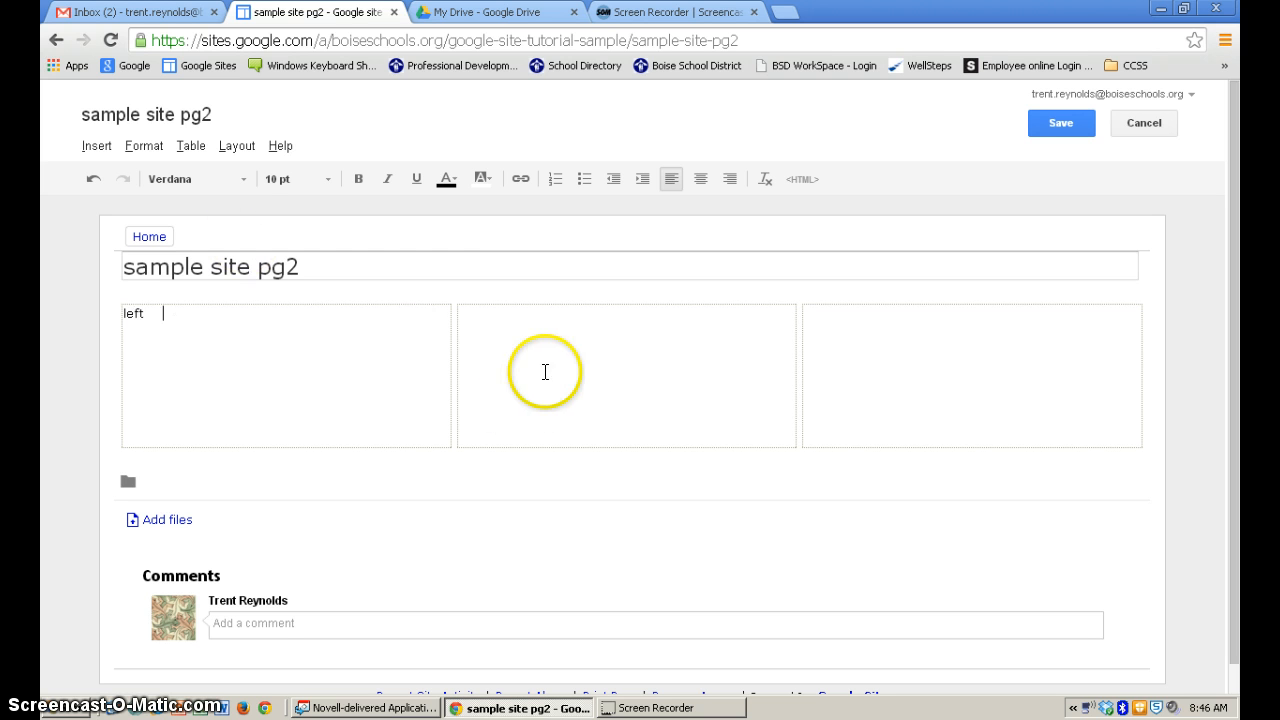
pyautogui.click(550, 334)
pyautogui.write('center')
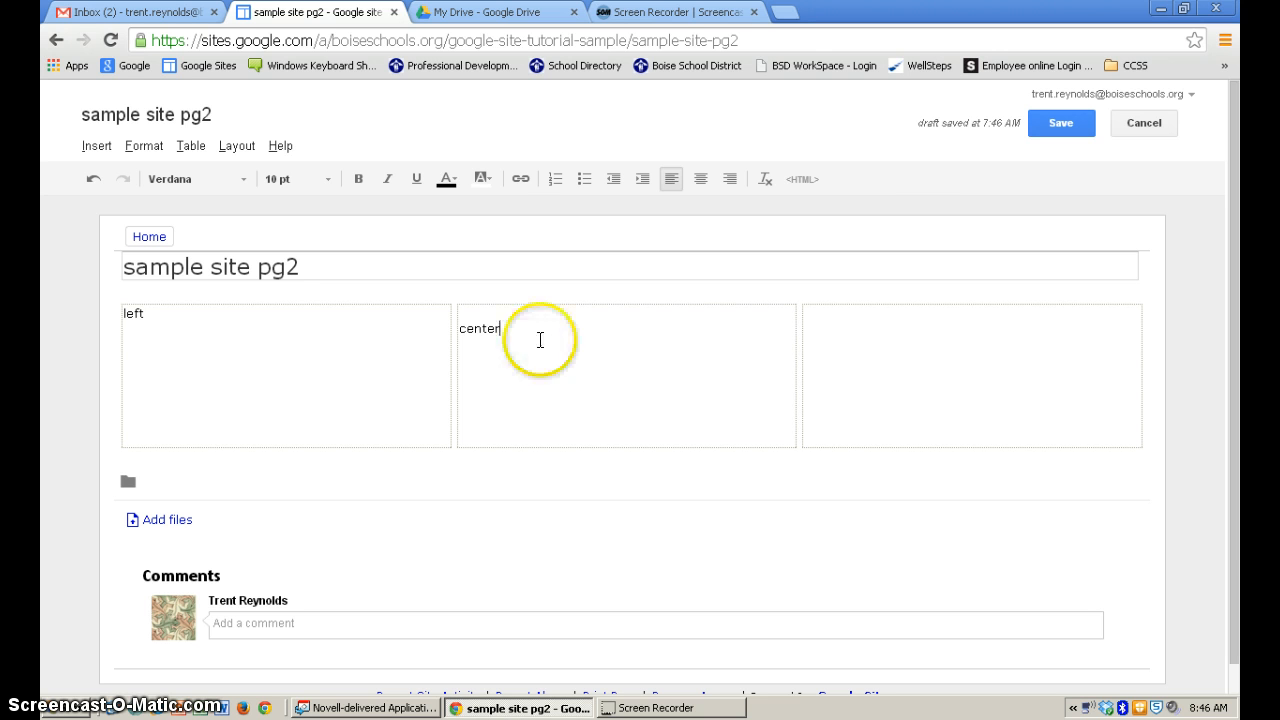
pyautogui.click(914, 346)
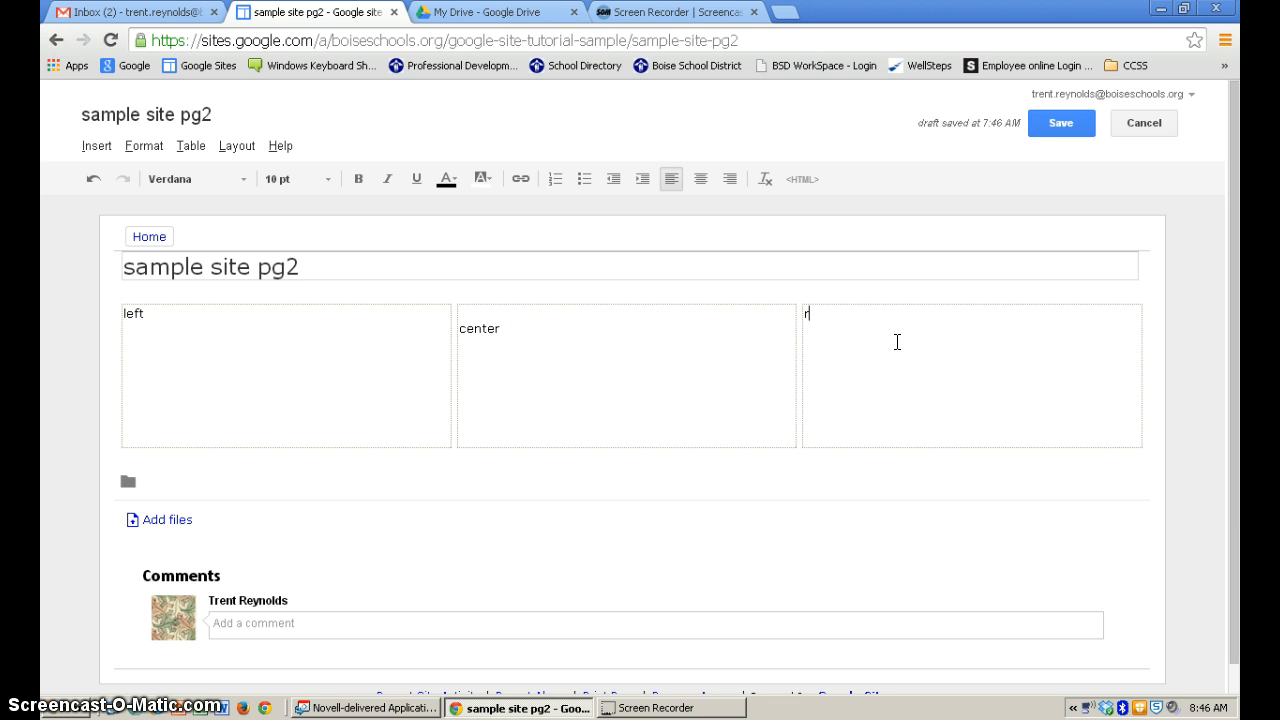
pyautogui.click(571, 318)
pyautogui.press('Delete')
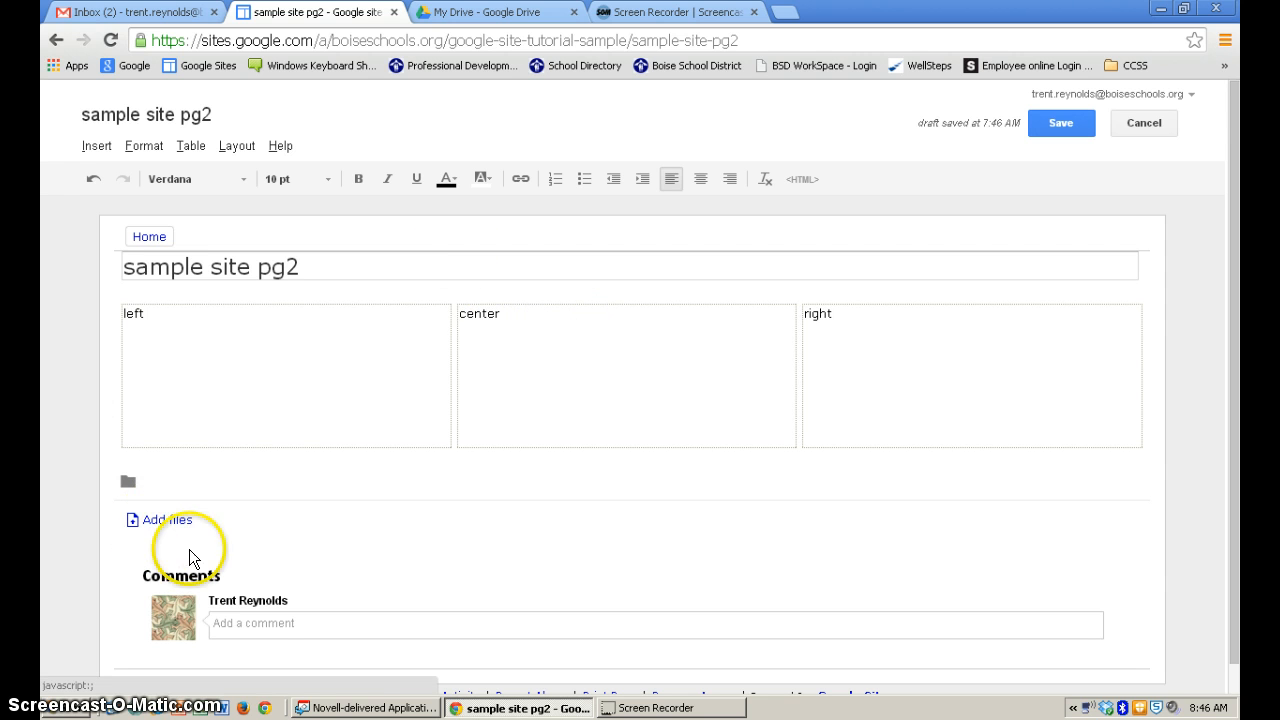
# Step: Format the word "center" as blue, bold, 18 pt Georgia text and save the page
pyautogui.click(205, 268)
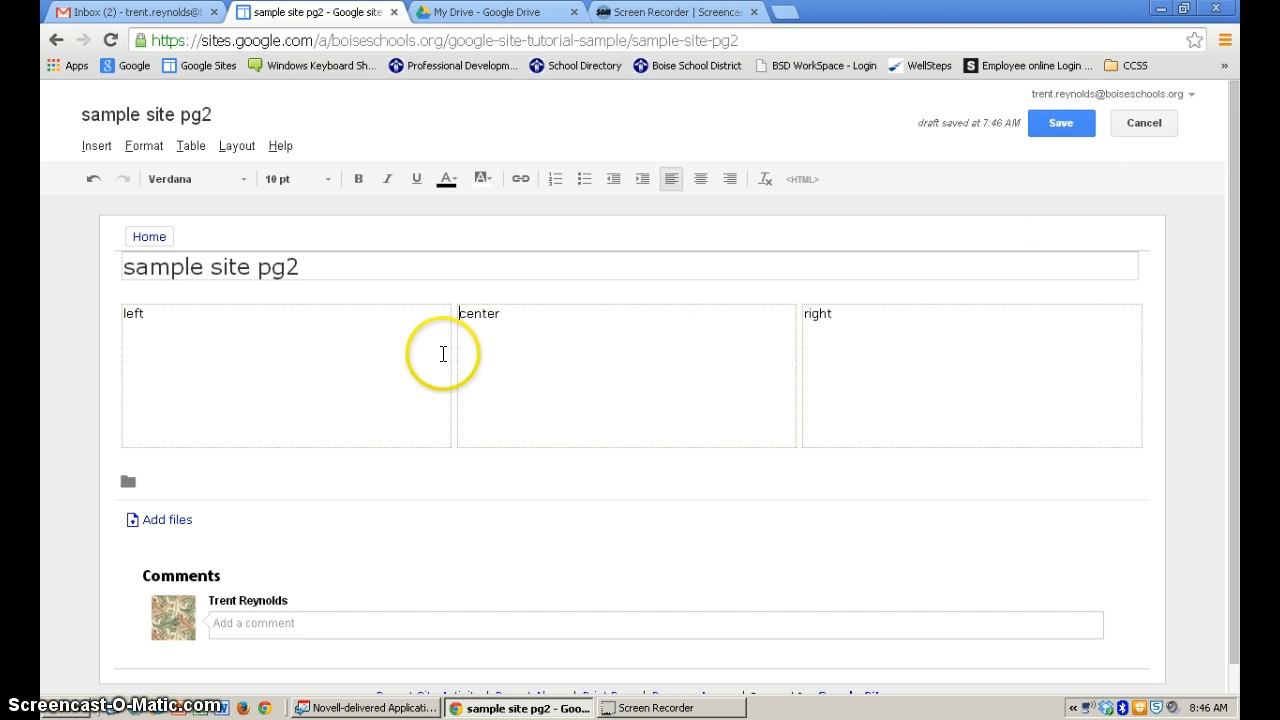
pyautogui.click(557, 331)
pyautogui.moveTo(557, 331); pyautogui.dragTo(432, 318)
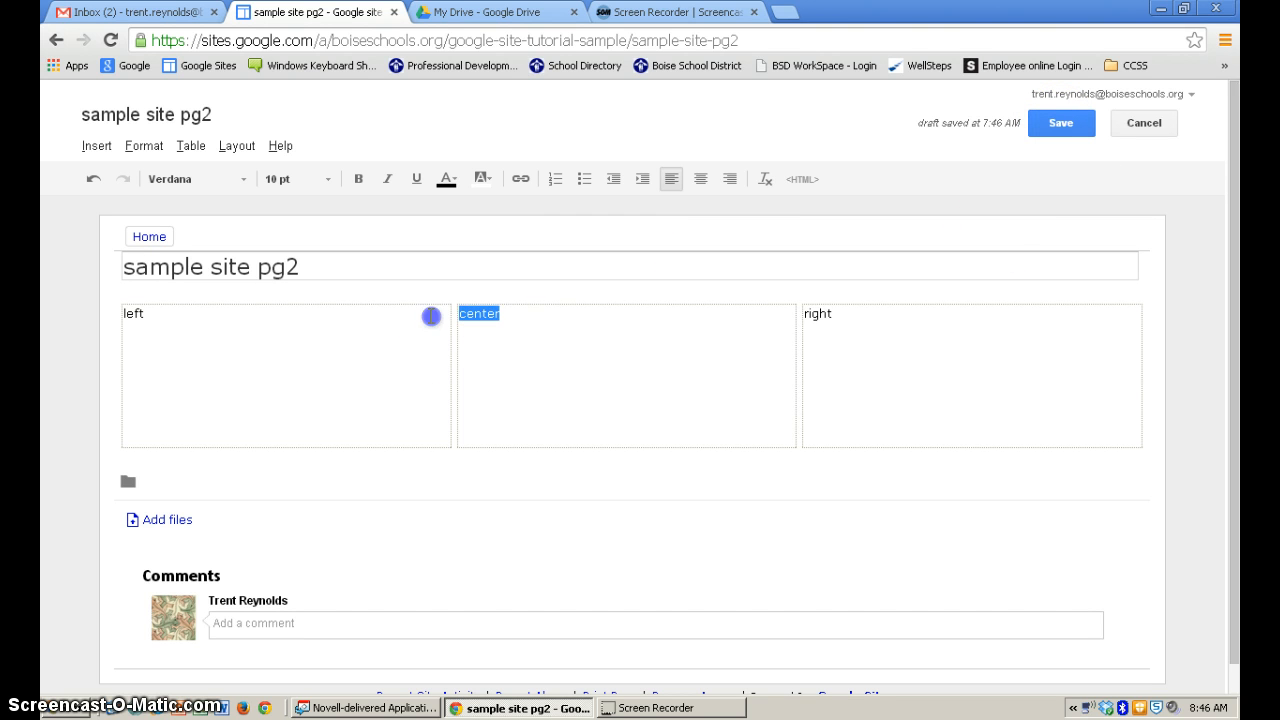
pyautogui.click(448, 180)
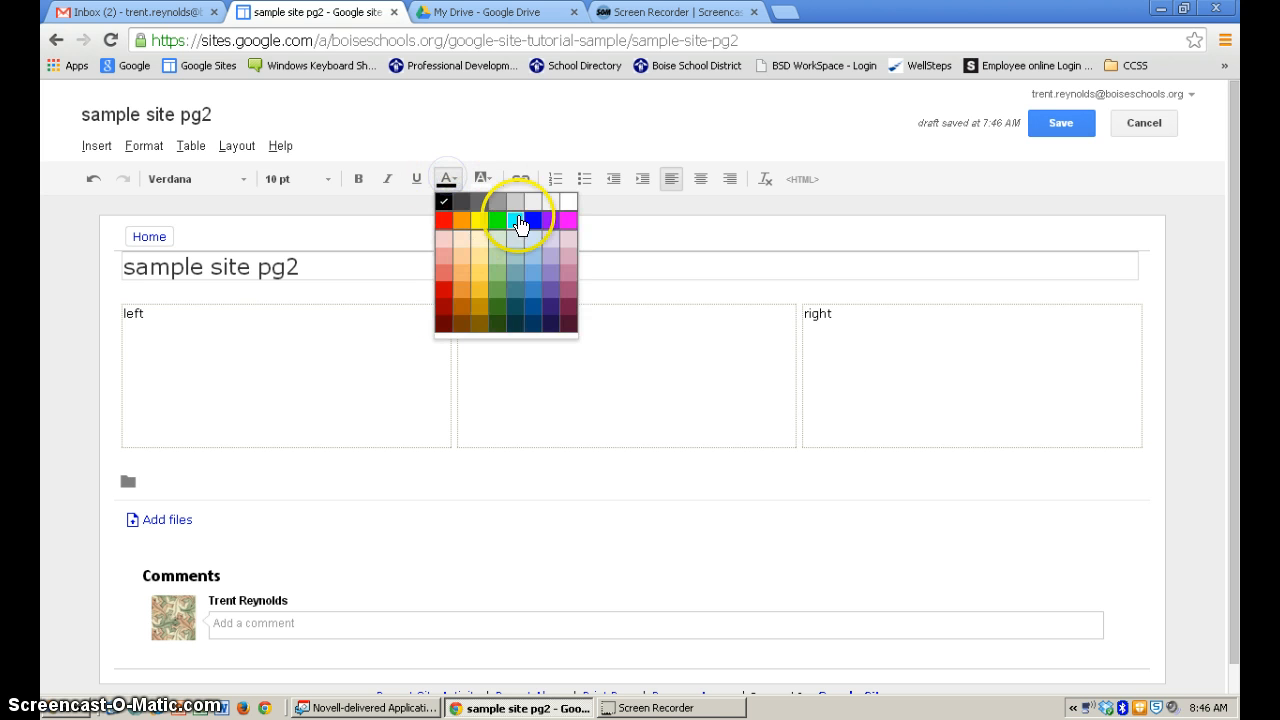
pyautogui.click(530, 214)
pyautogui.click(357, 181)
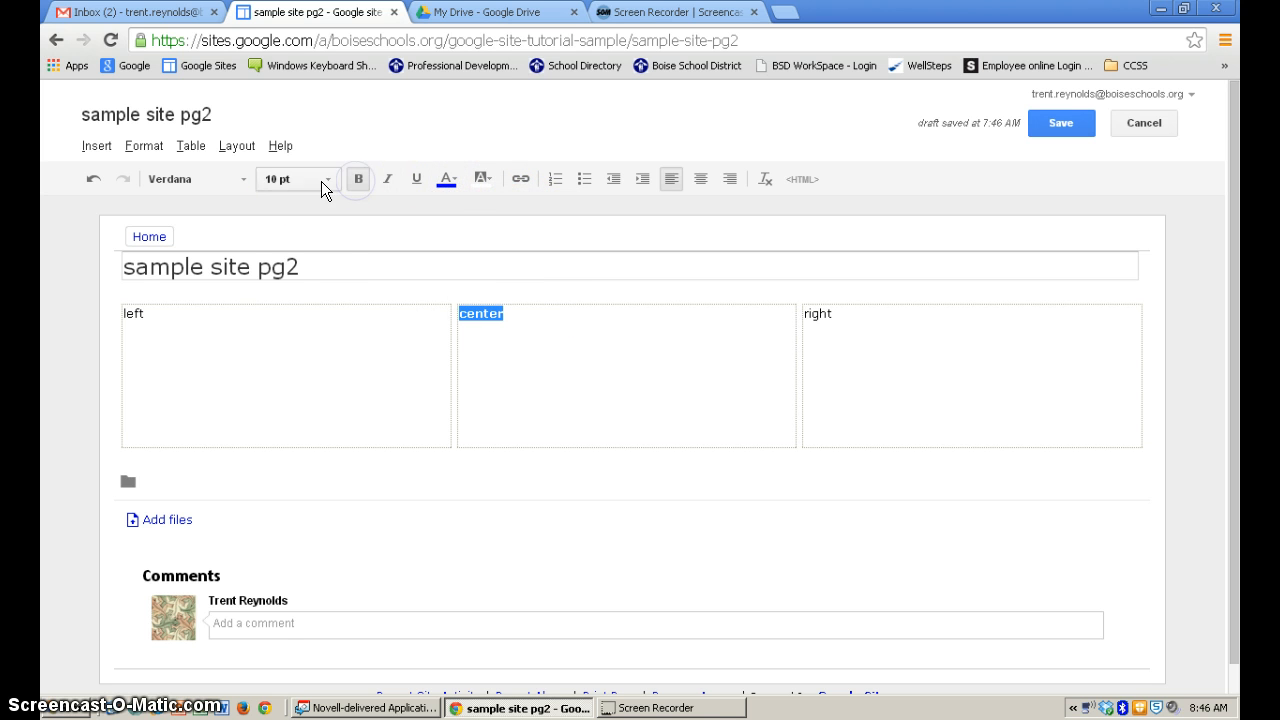
pyautogui.click(288, 179)
pyautogui.click(297, 316)
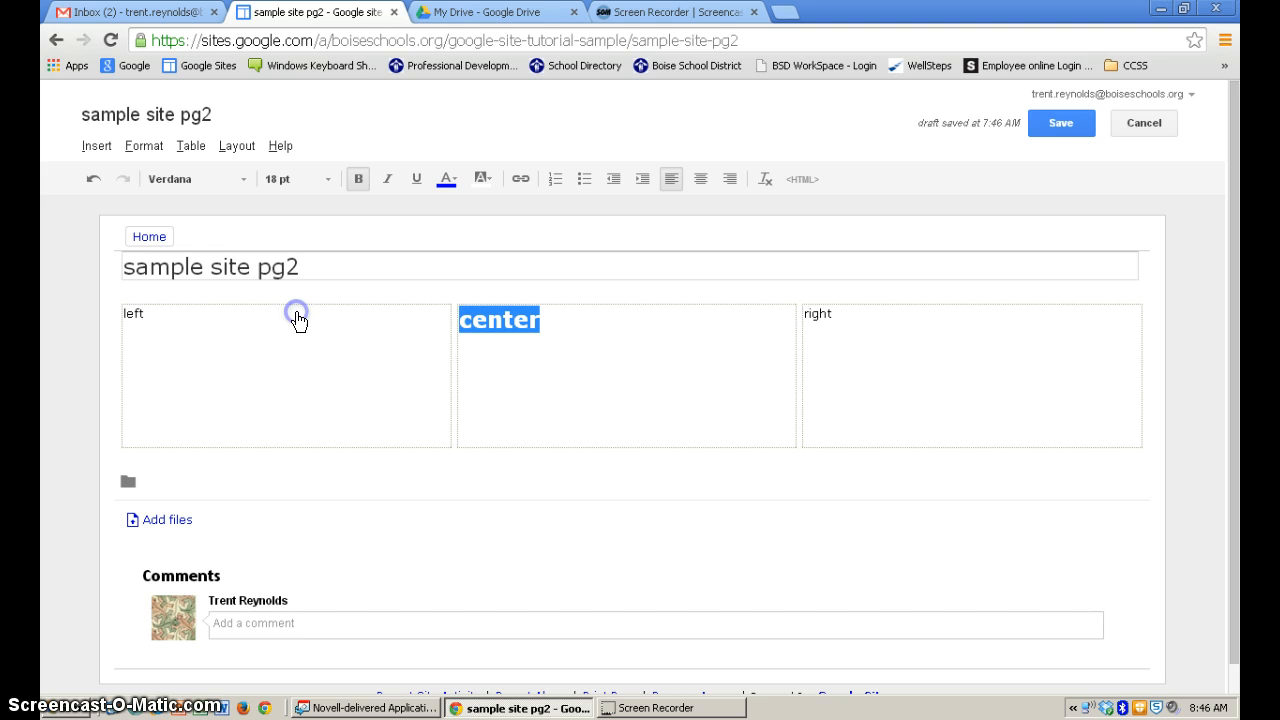
pyautogui.click(214, 179)
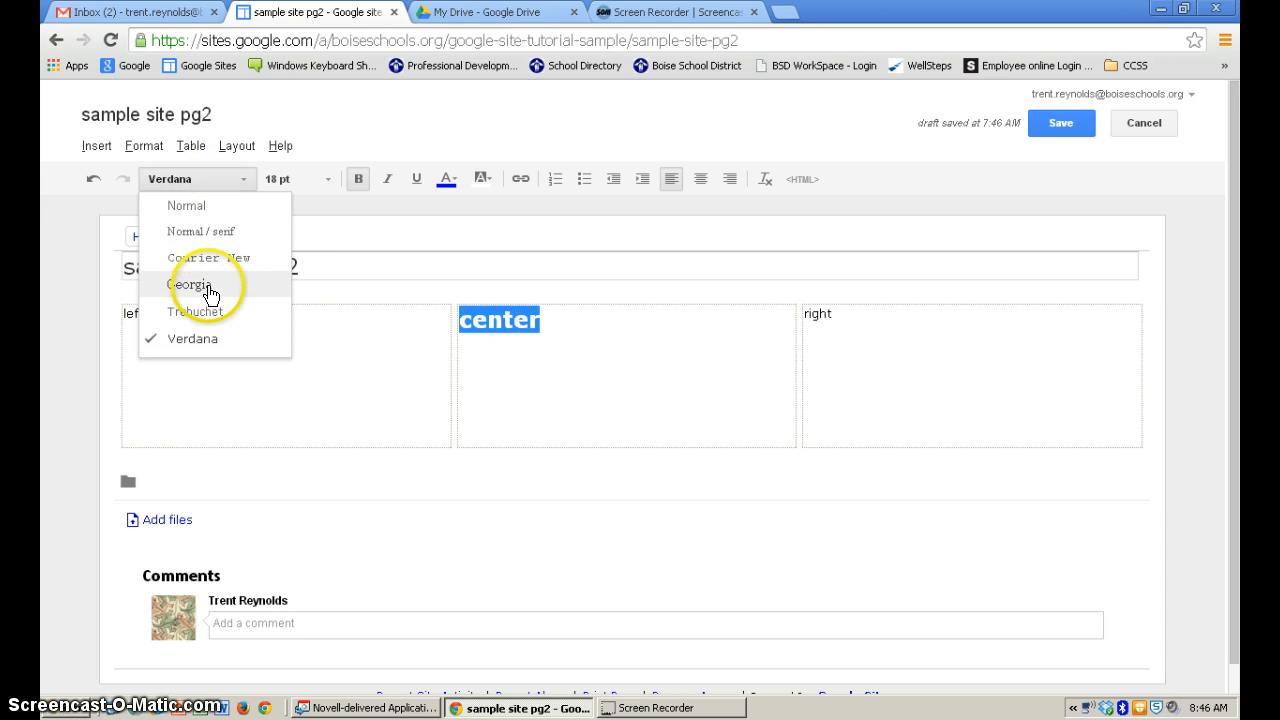
pyautogui.click(205, 285)
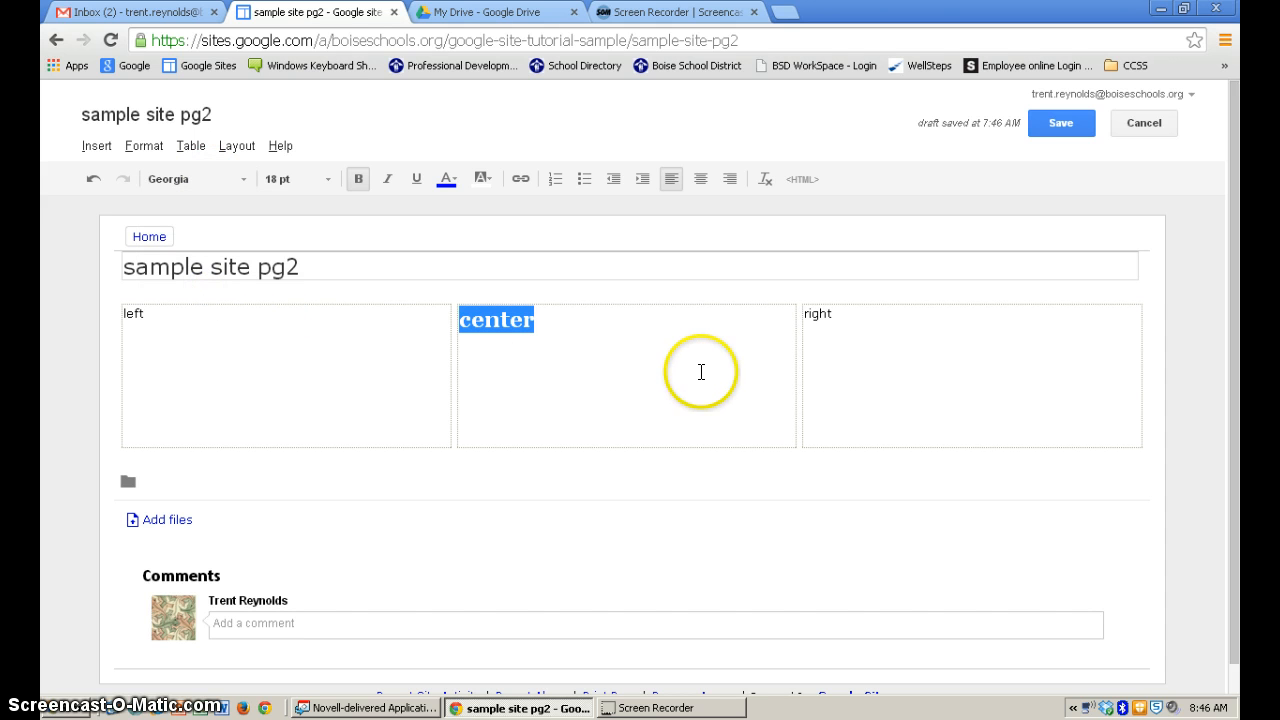
pyautogui.click(958, 369)
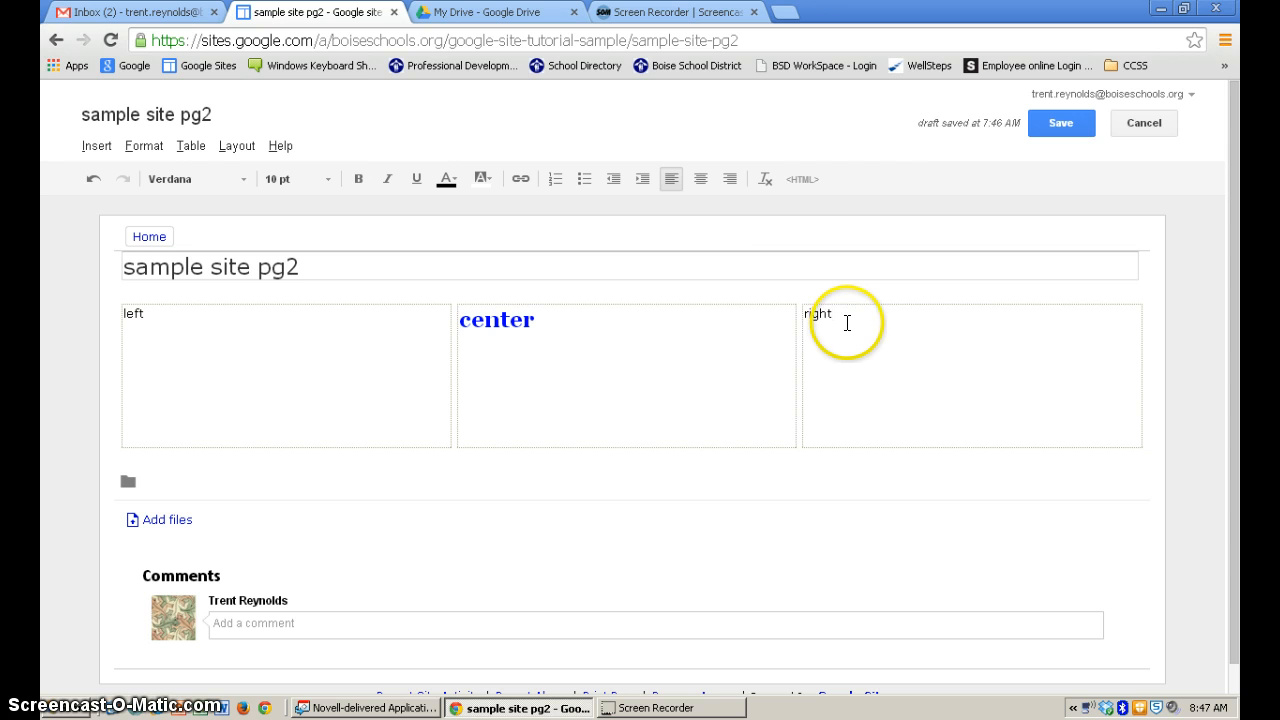
pyautogui.click(1055, 128)
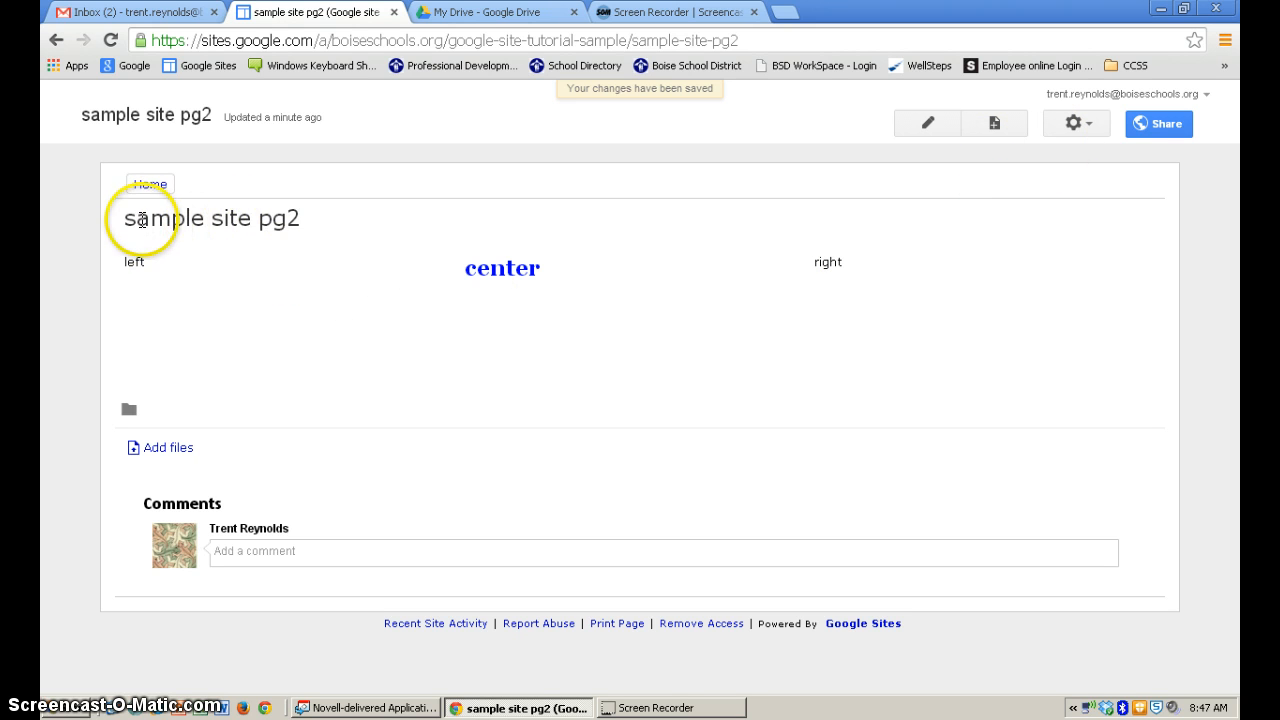
# Step: Turn off attachments and comments in the page settings of sample site pg2 and save them
pyautogui.click(1070, 127)
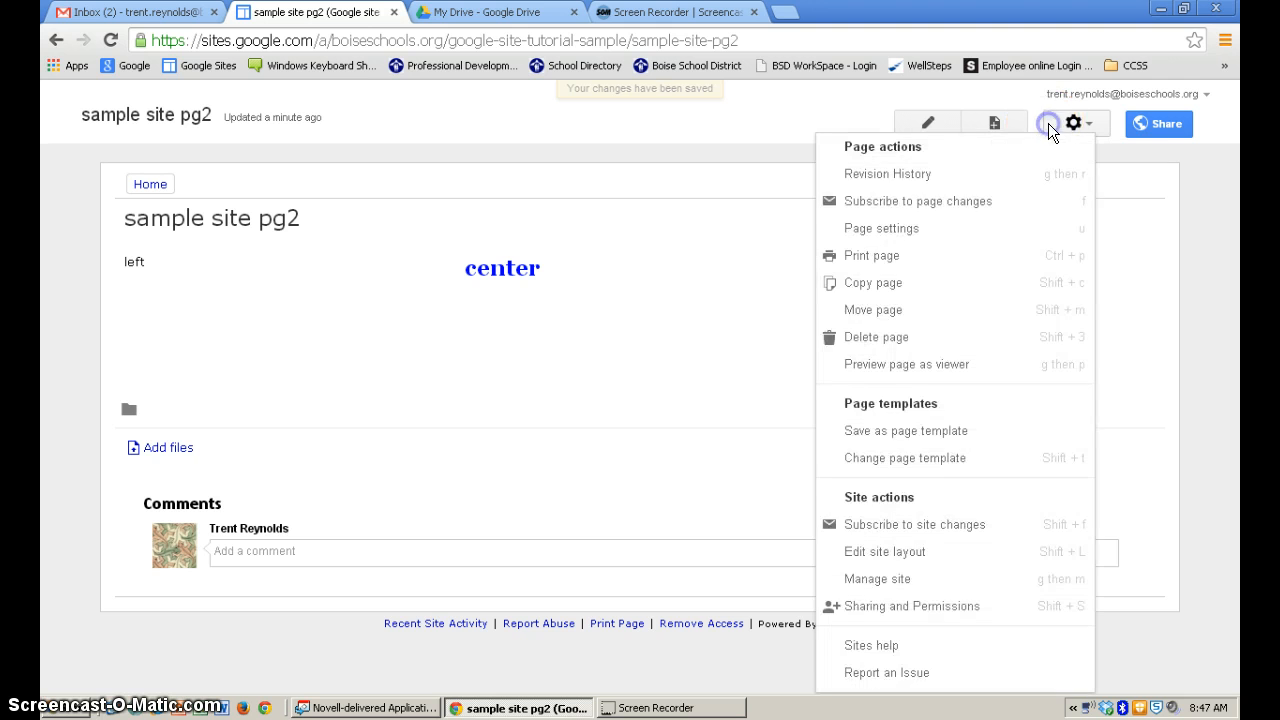
pyautogui.click(860, 230)
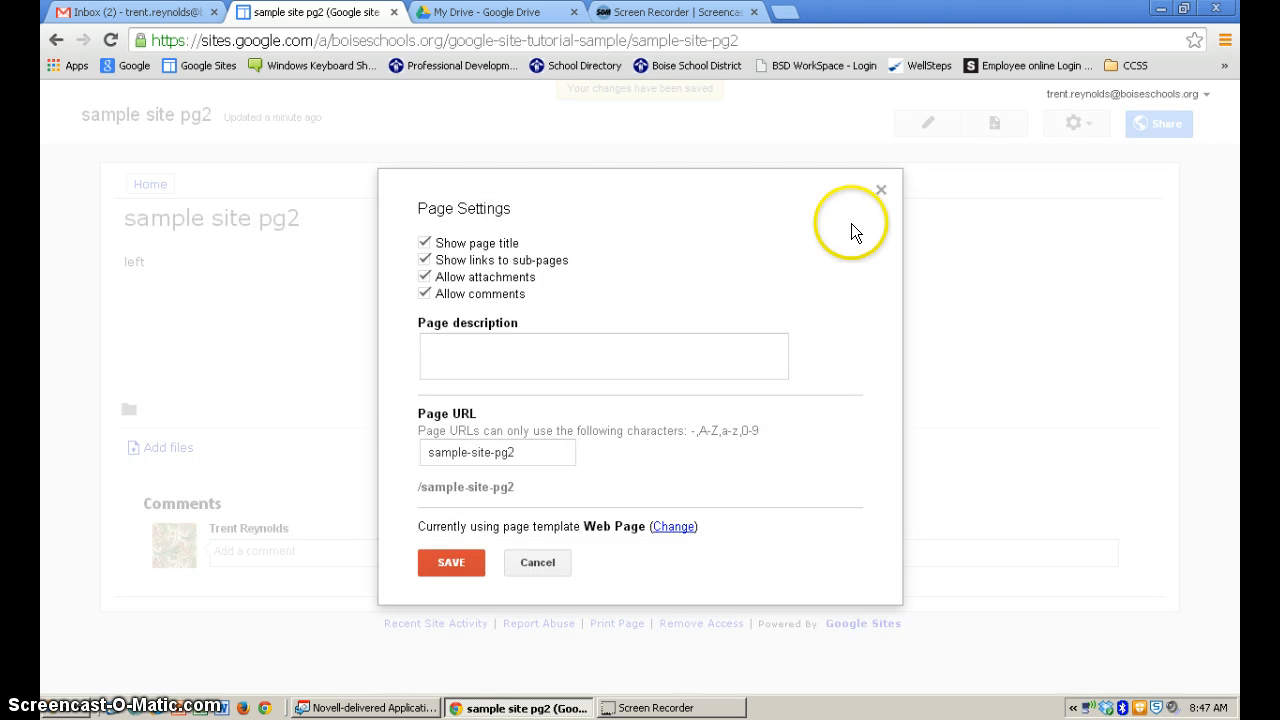
pyautogui.click(425, 274)
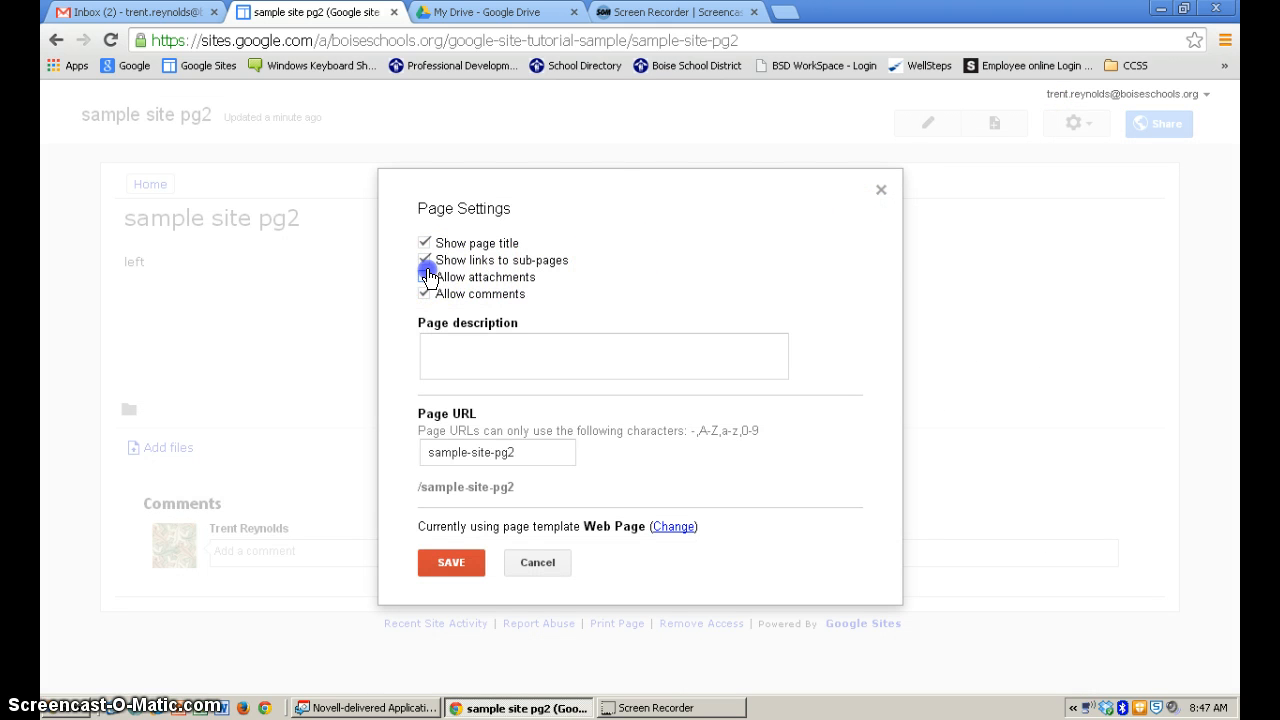
pyautogui.click(424, 293)
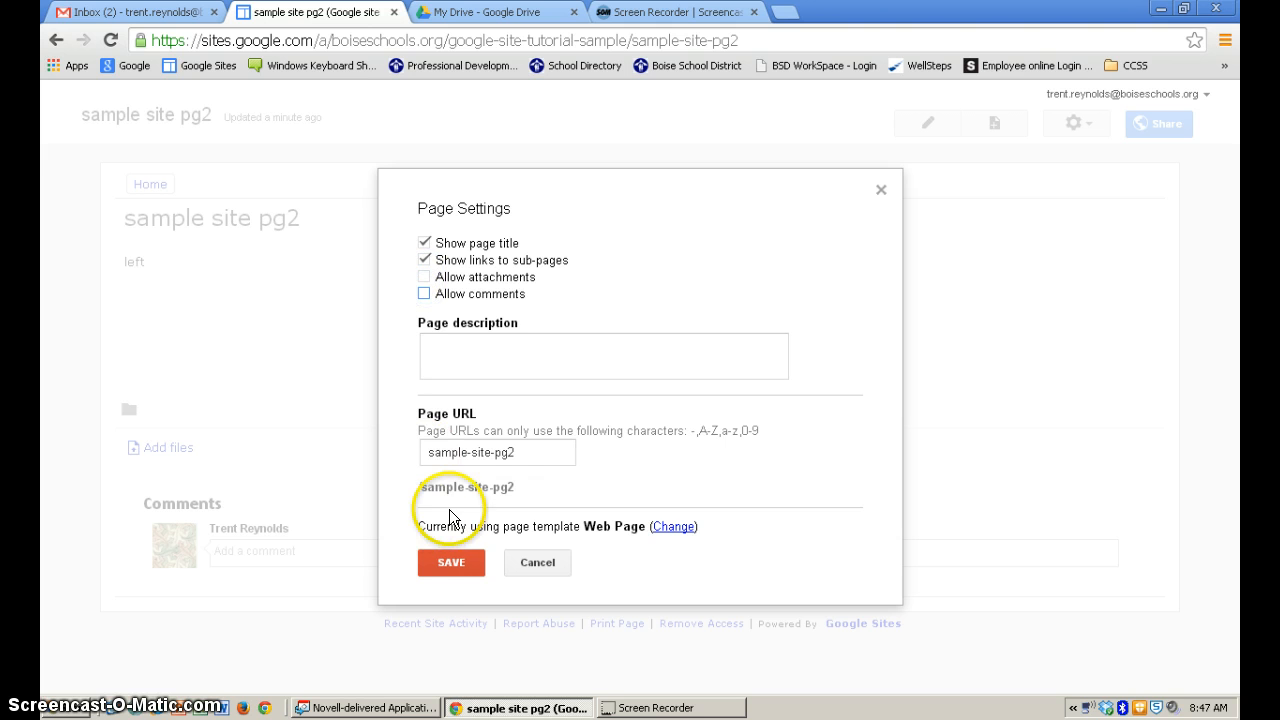
pyautogui.click(452, 563)
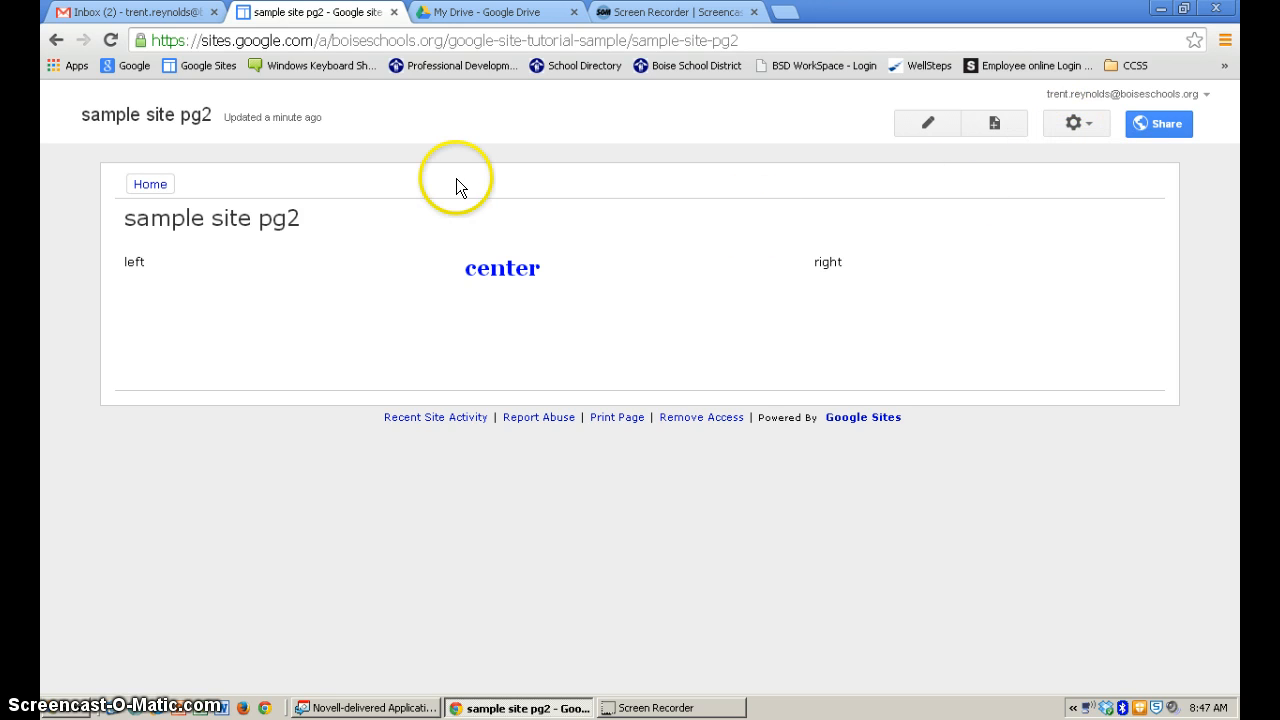
# Step: Edit the site layout and add sample site pg2 to the pages shown in the horizontal navigation
pyautogui.click(216, 184)
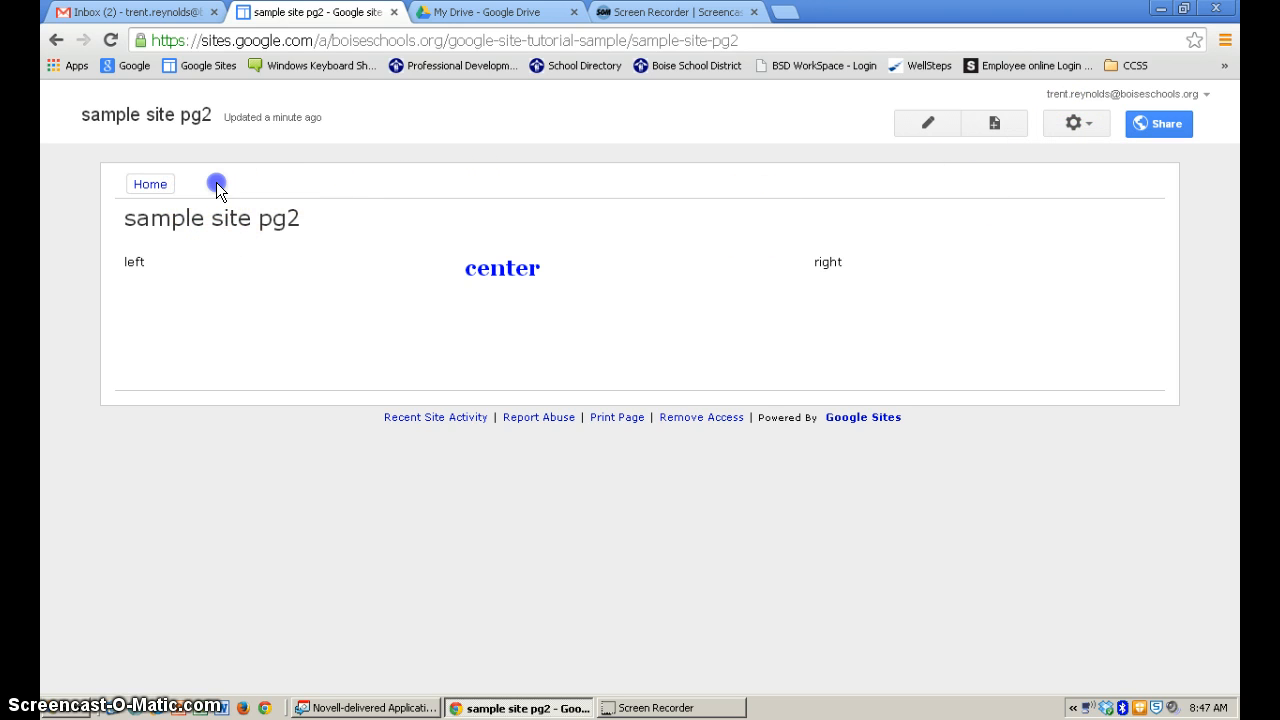
pyautogui.click(1072, 122)
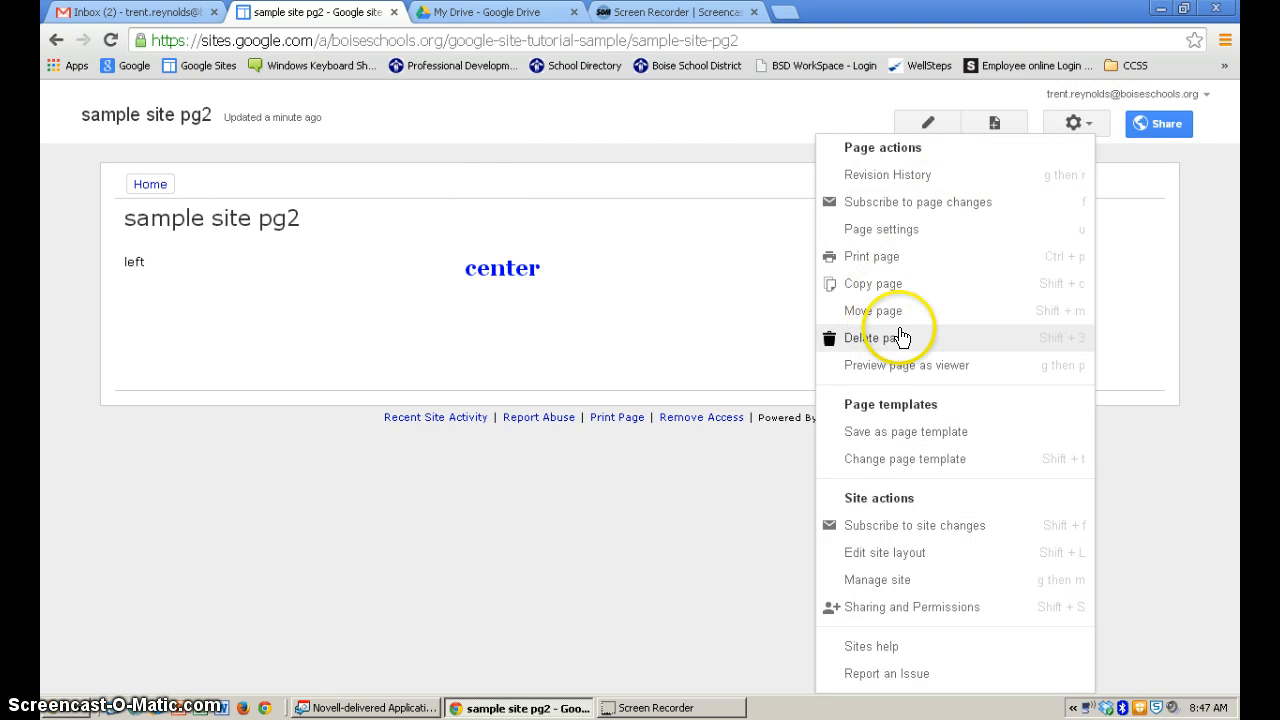
pyautogui.click(886, 552)
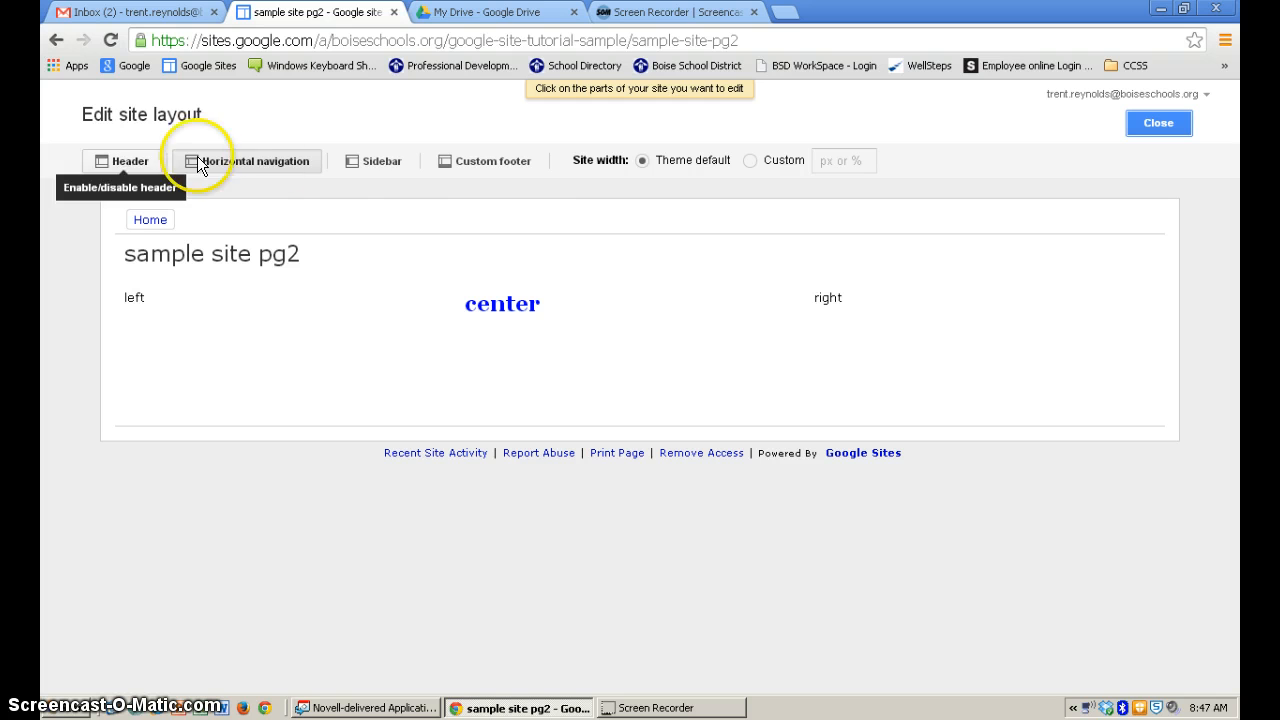
pyautogui.click(452, 218)
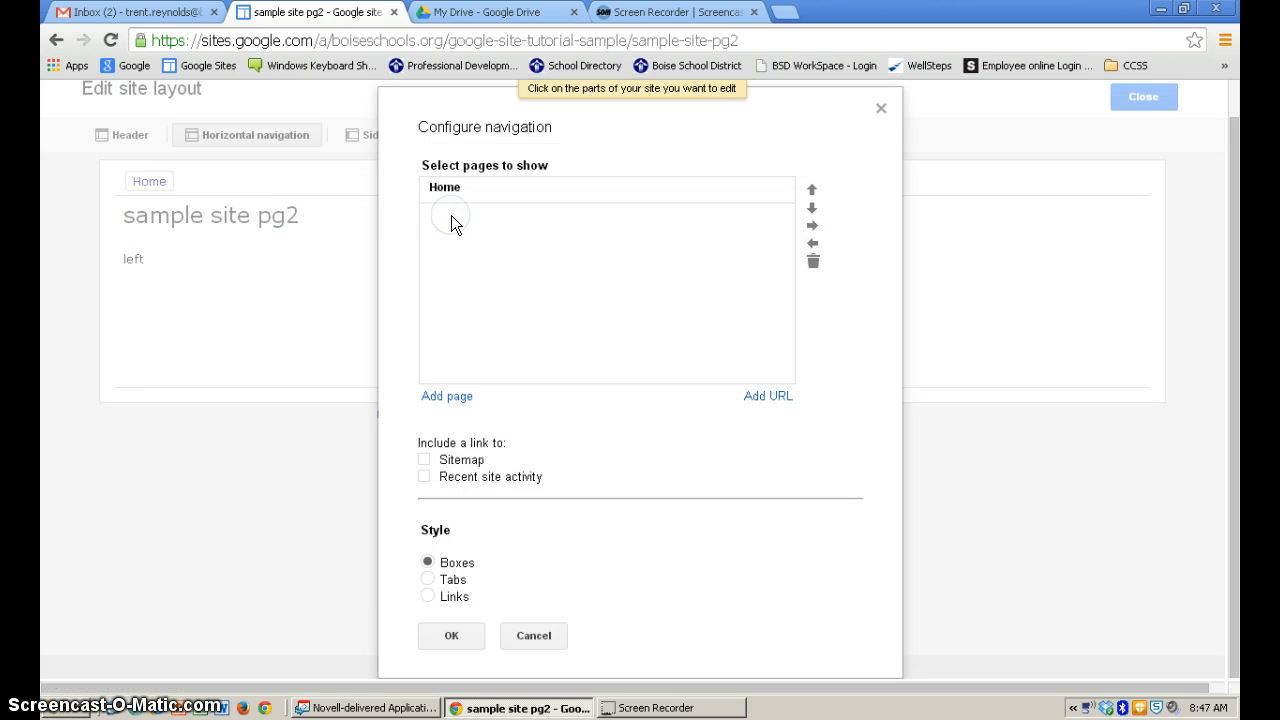
pyautogui.click(450, 398)
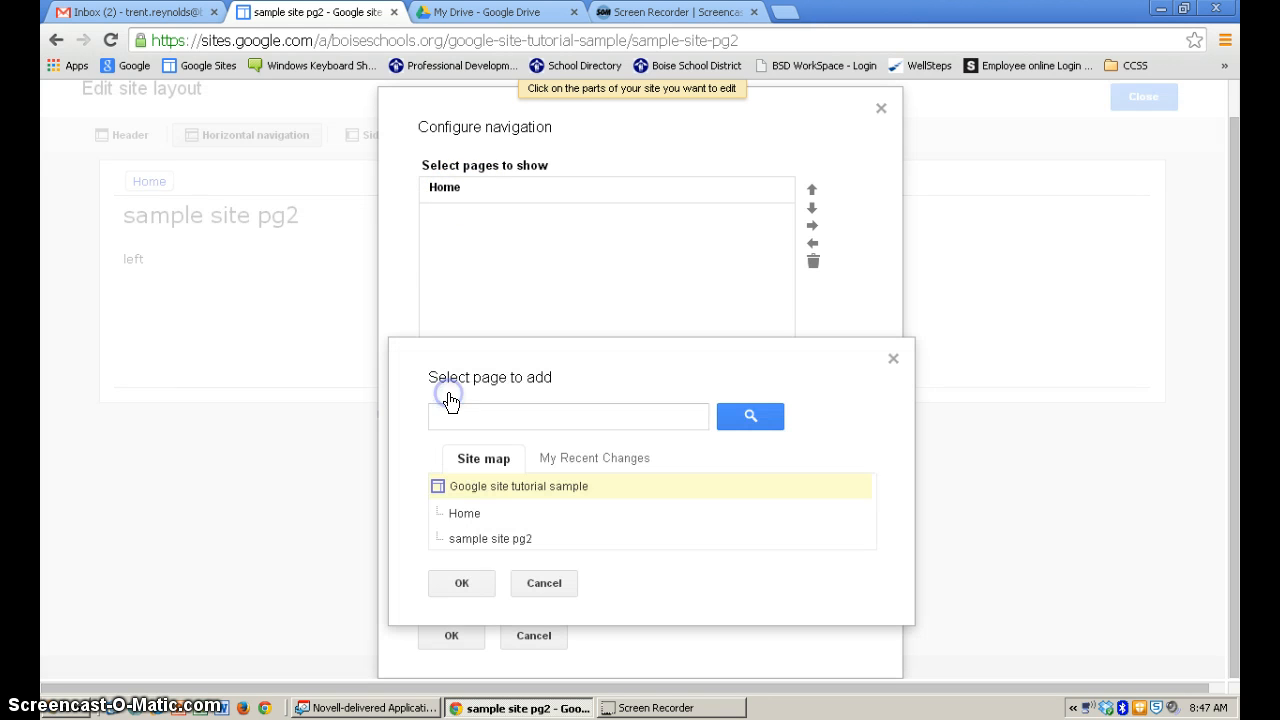
pyautogui.click(463, 540)
pyautogui.click(463, 583)
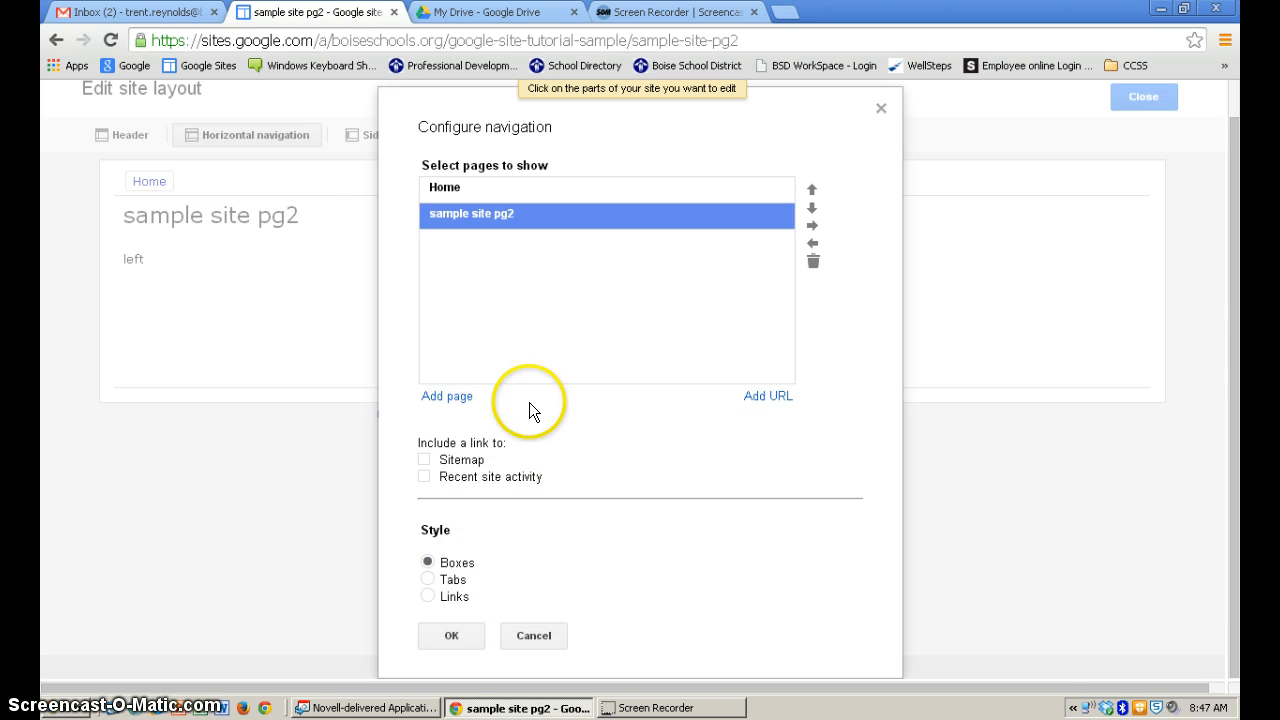
# Step: Set the horizontal navigation style to Tabs and apply the navigation configuration
pyautogui.click(428, 583)
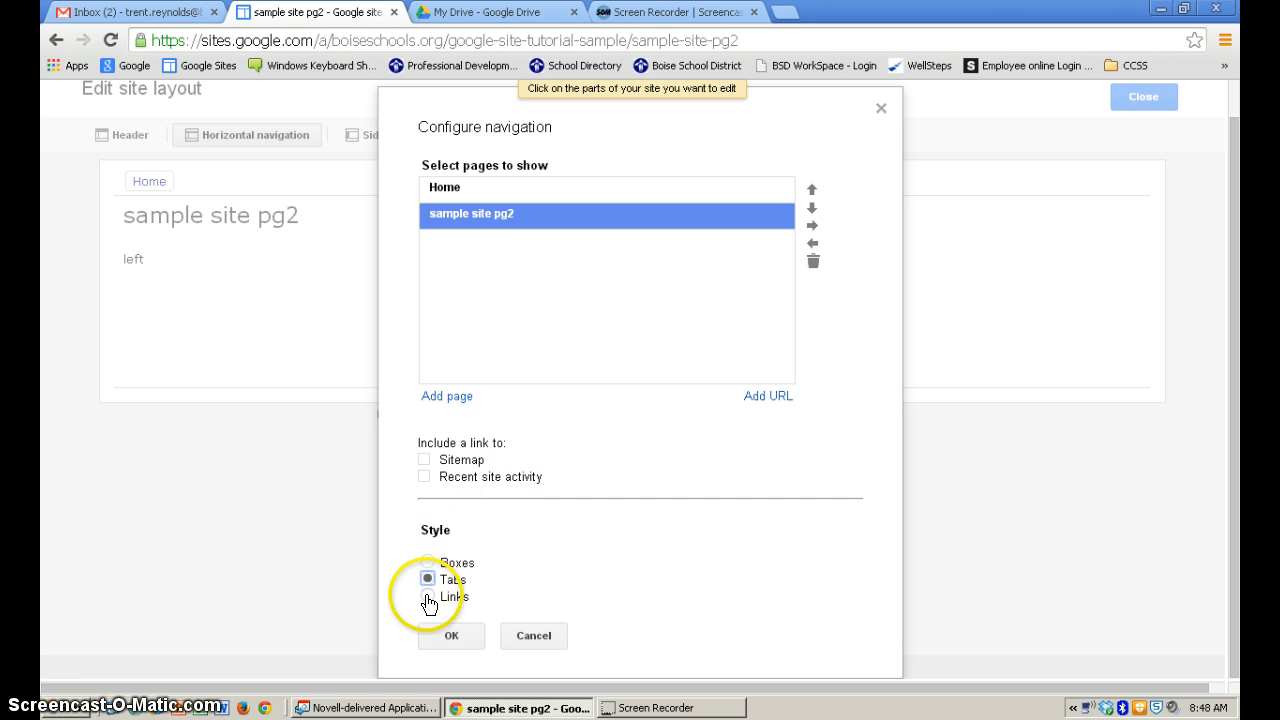
pyautogui.click(431, 598)
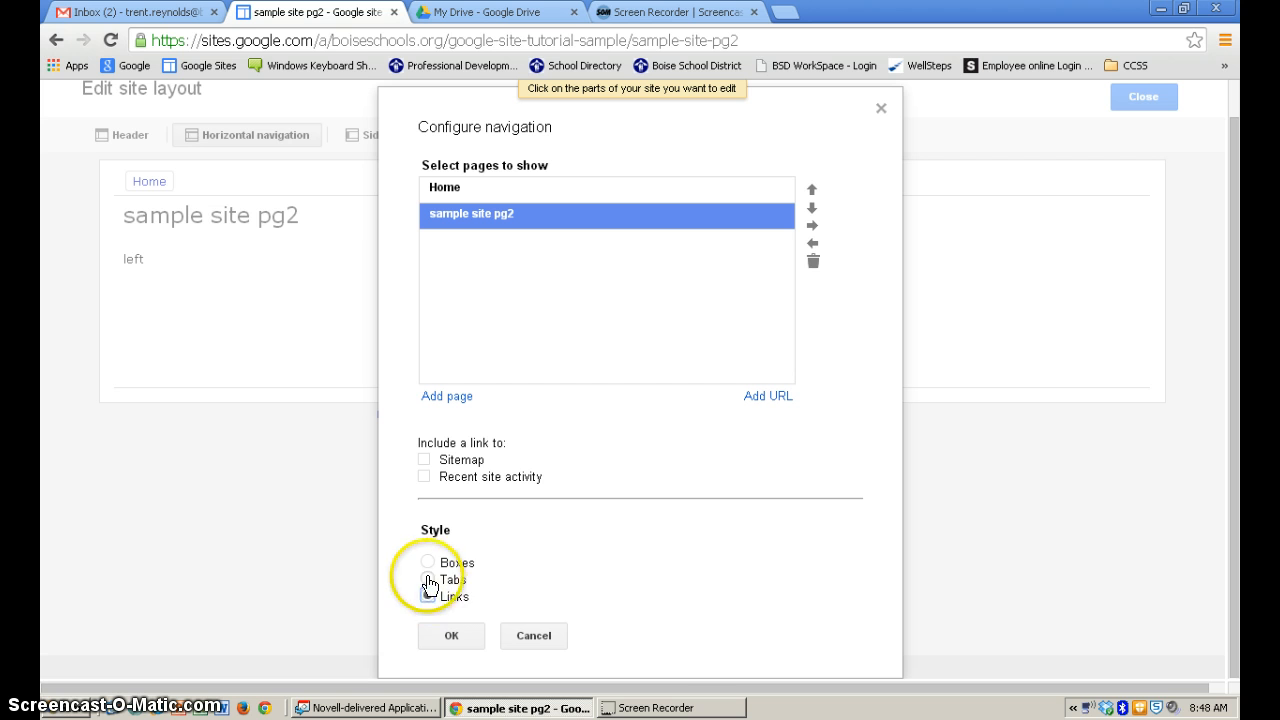
pyautogui.click(428, 565)
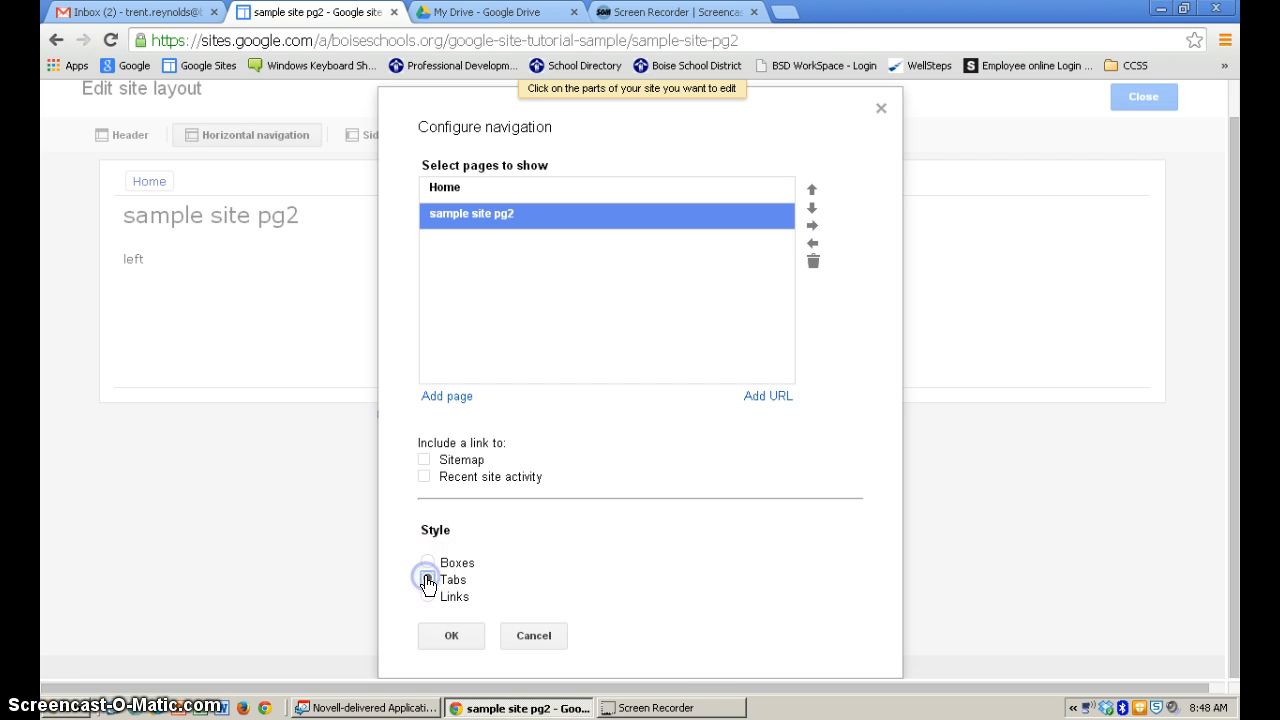
pyautogui.click(425, 579)
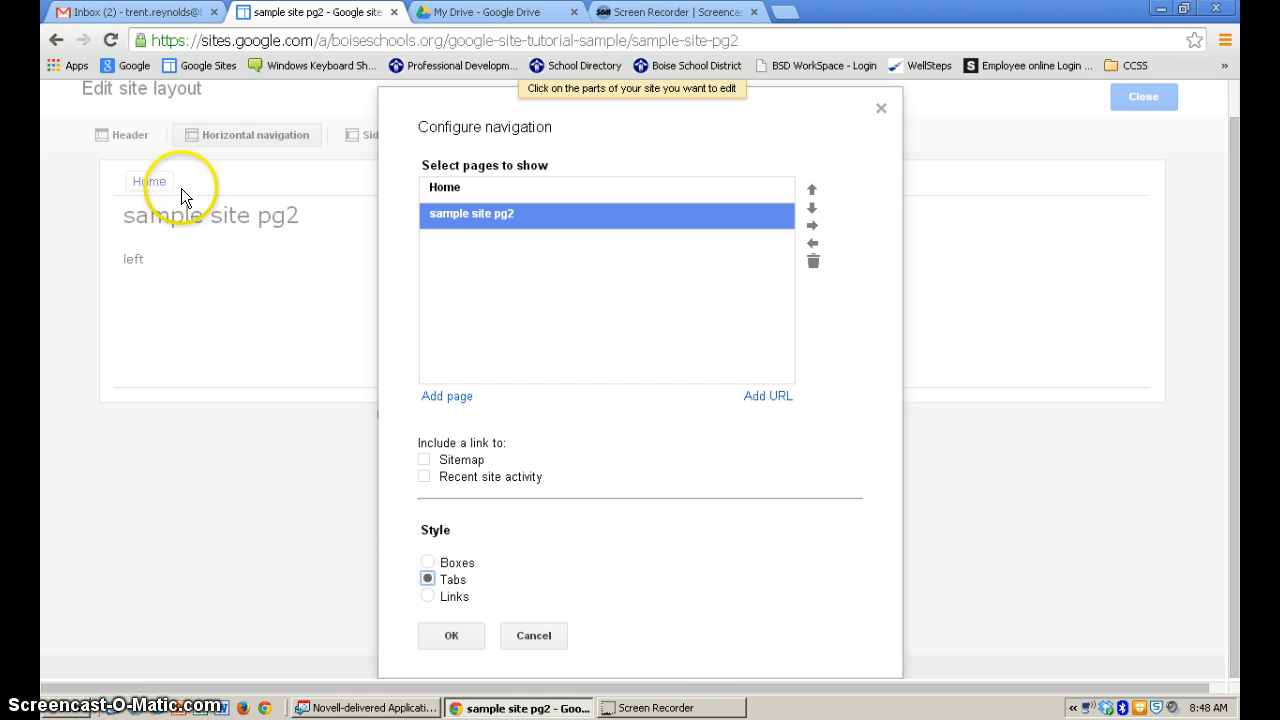
pyautogui.click(455, 635)
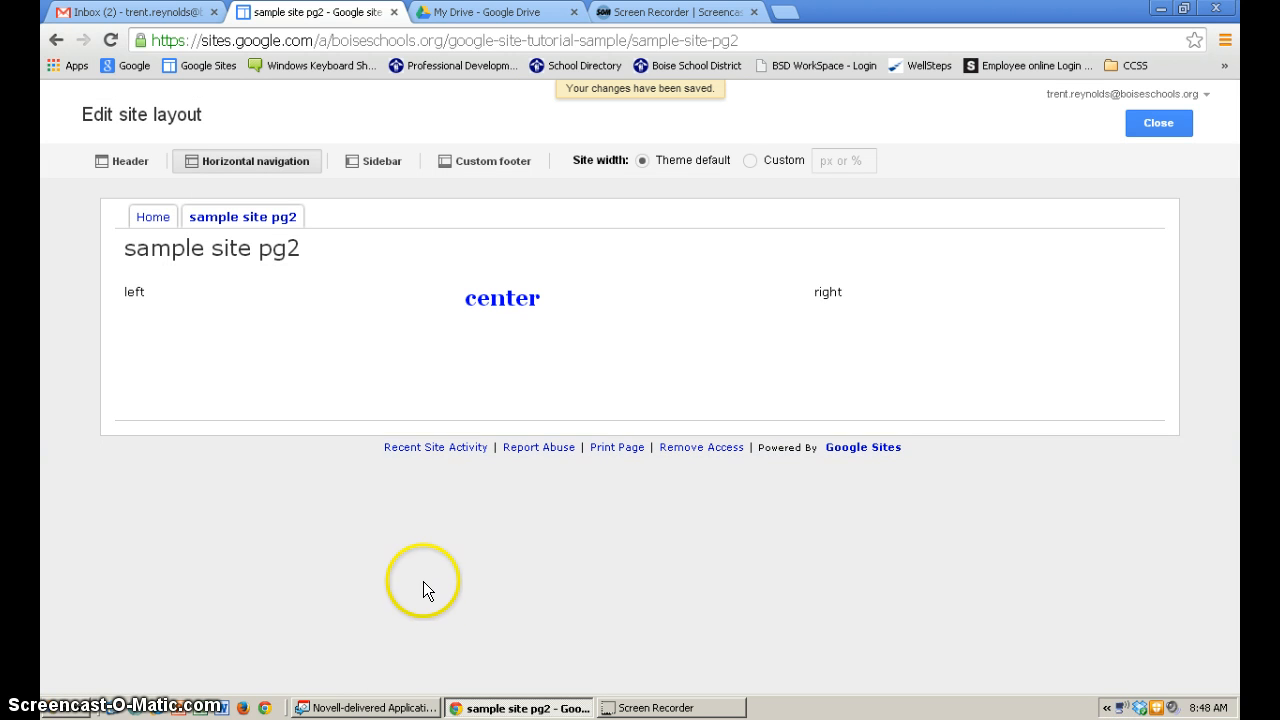
# Step: Try the Links style for the horizontal navigation and apply it
pyautogui.click(331, 217)
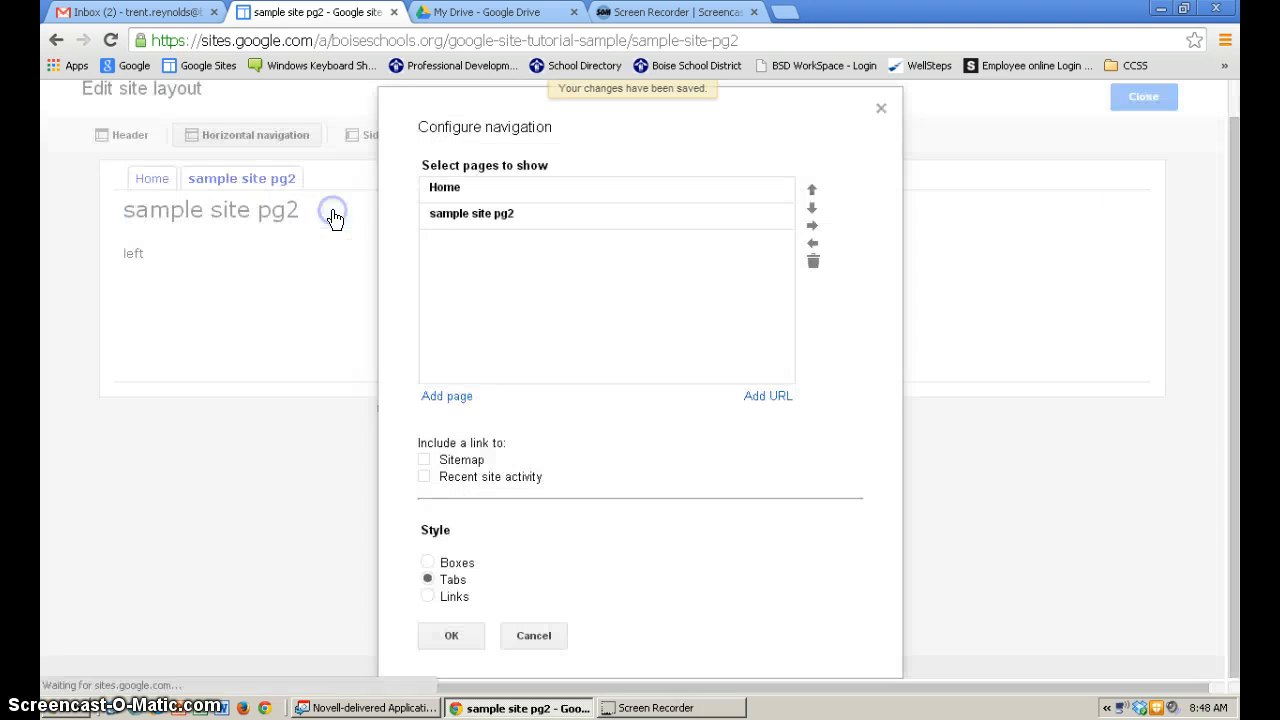
pyautogui.click(427, 596)
pyautogui.click(453, 636)
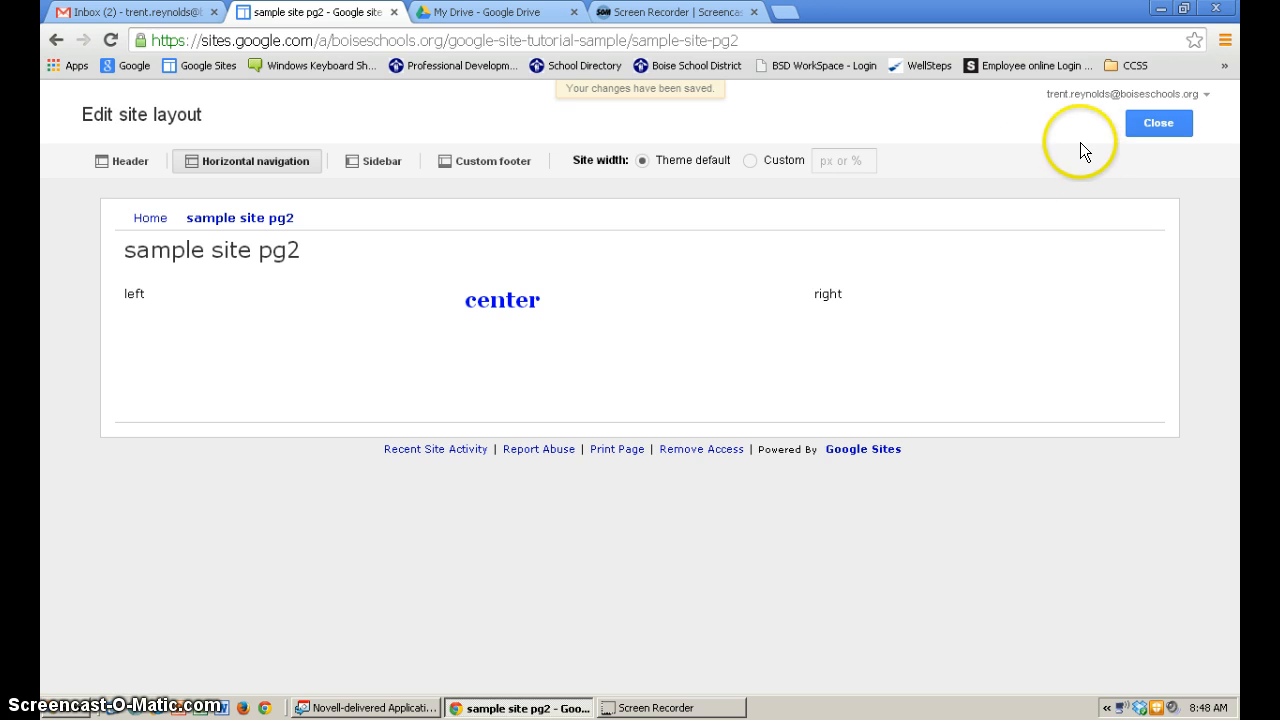
# Step: Set the horizontal navigation style to Boxes, apply it, and close the site layout editor
pyautogui.click(748, 224)
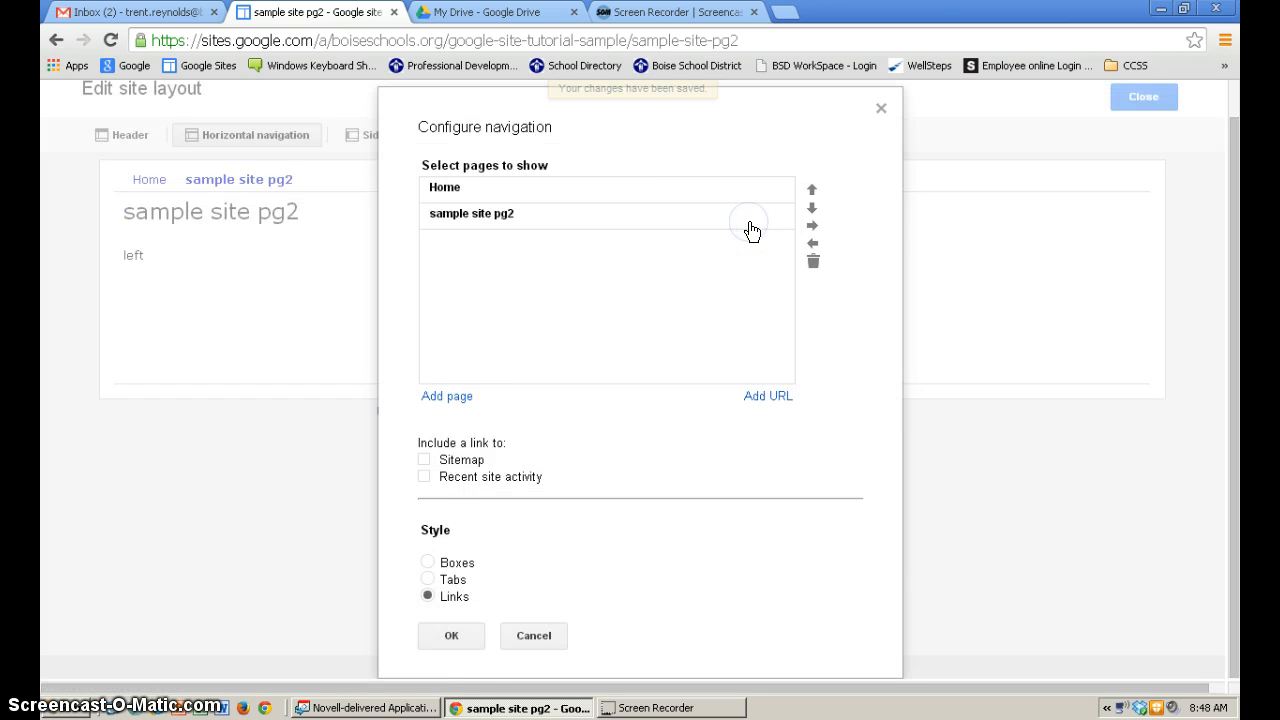
pyautogui.click(428, 562)
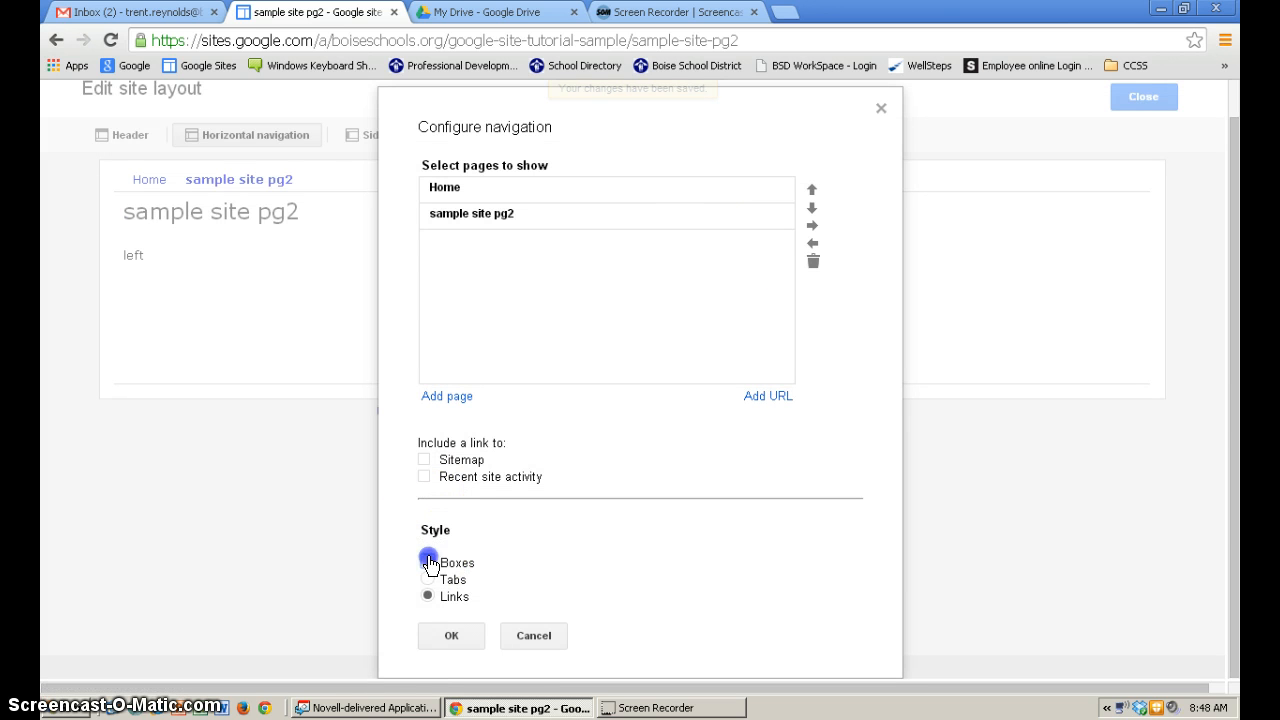
pyautogui.click(451, 637)
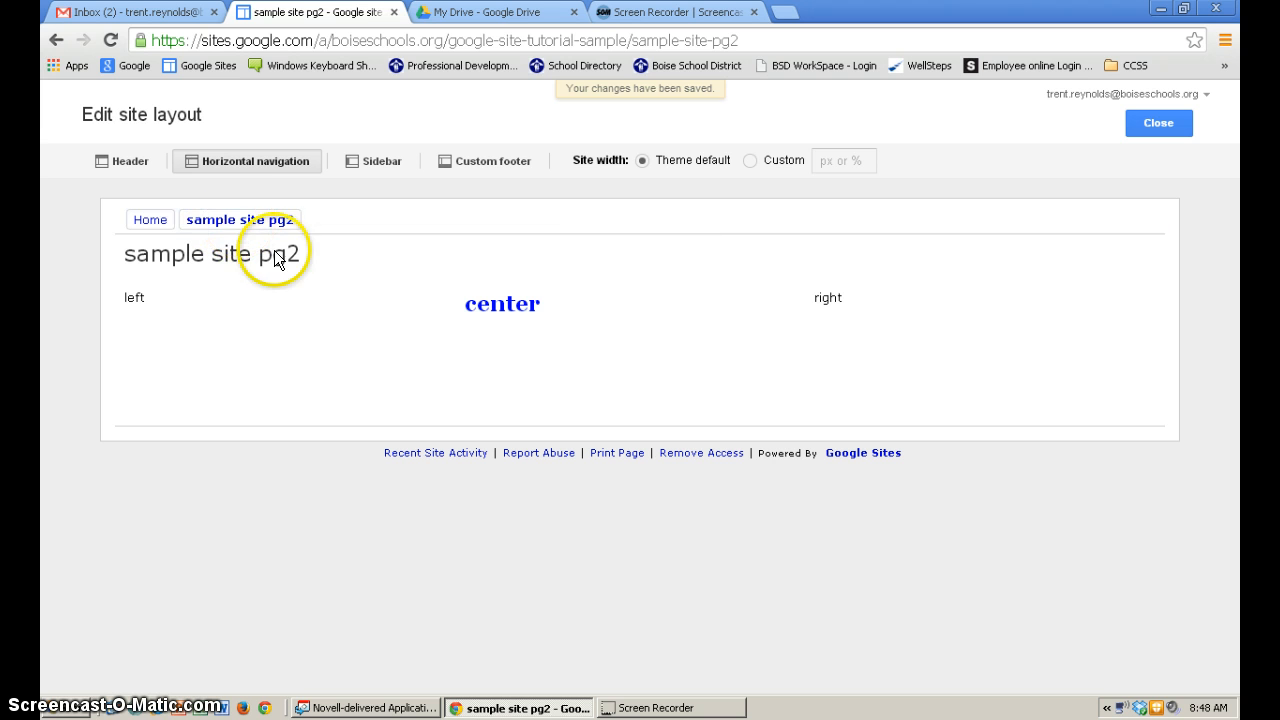
pyautogui.click(1143, 122)
pyautogui.click(1000, 244)
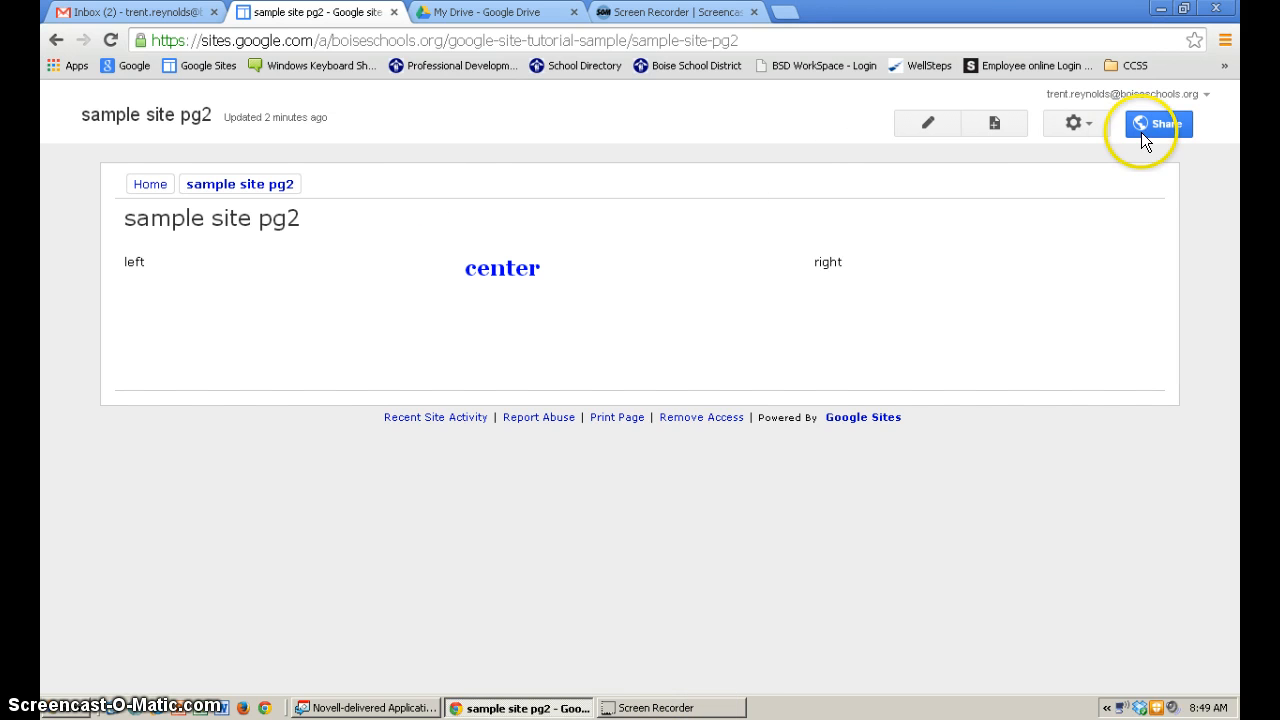
# Step: Edit sample site pg2 and try to insert the Drive document "Google site tutorial sample doc" under the text in the left column
pyautogui.click(929, 126)
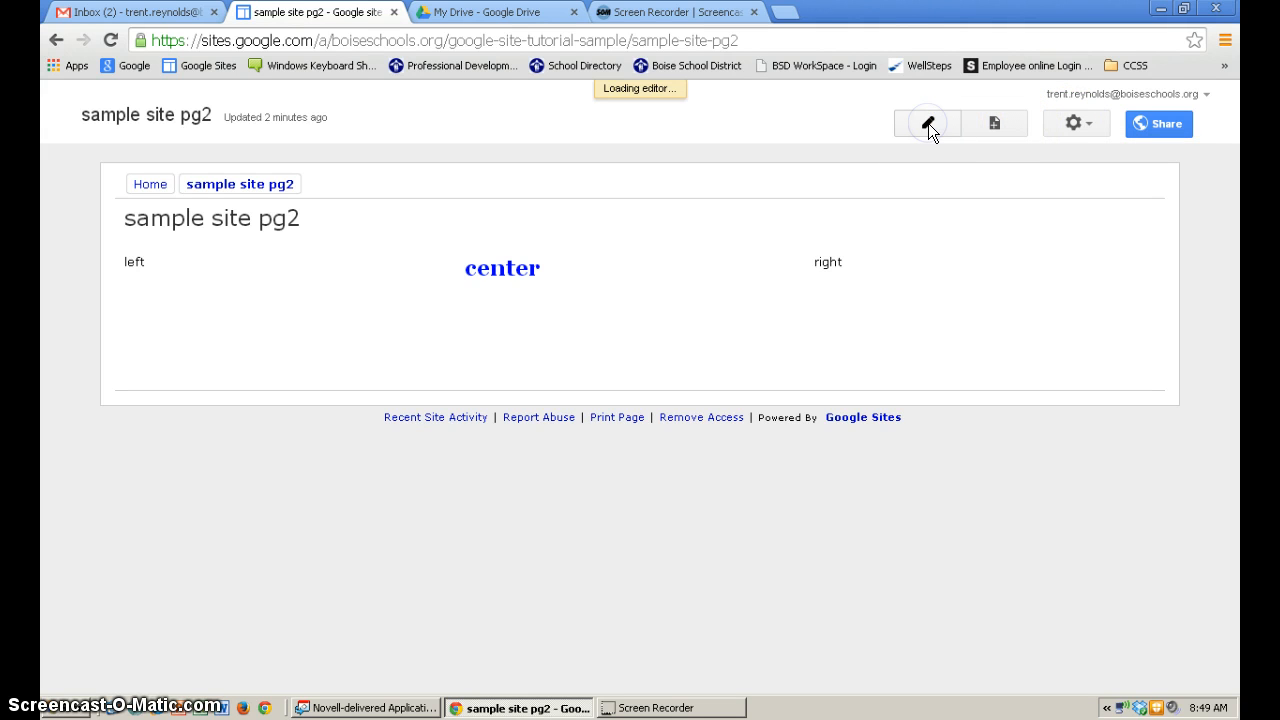
pyautogui.click(240, 355)
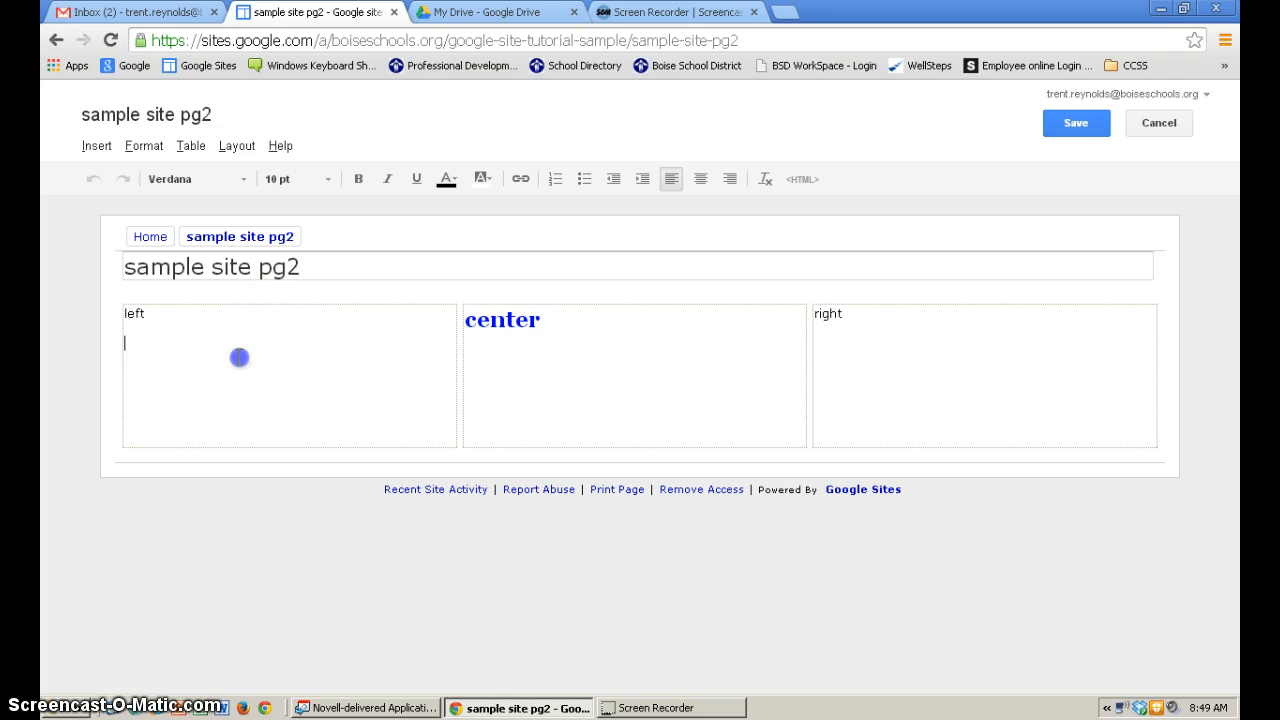
pyautogui.click(95, 145)
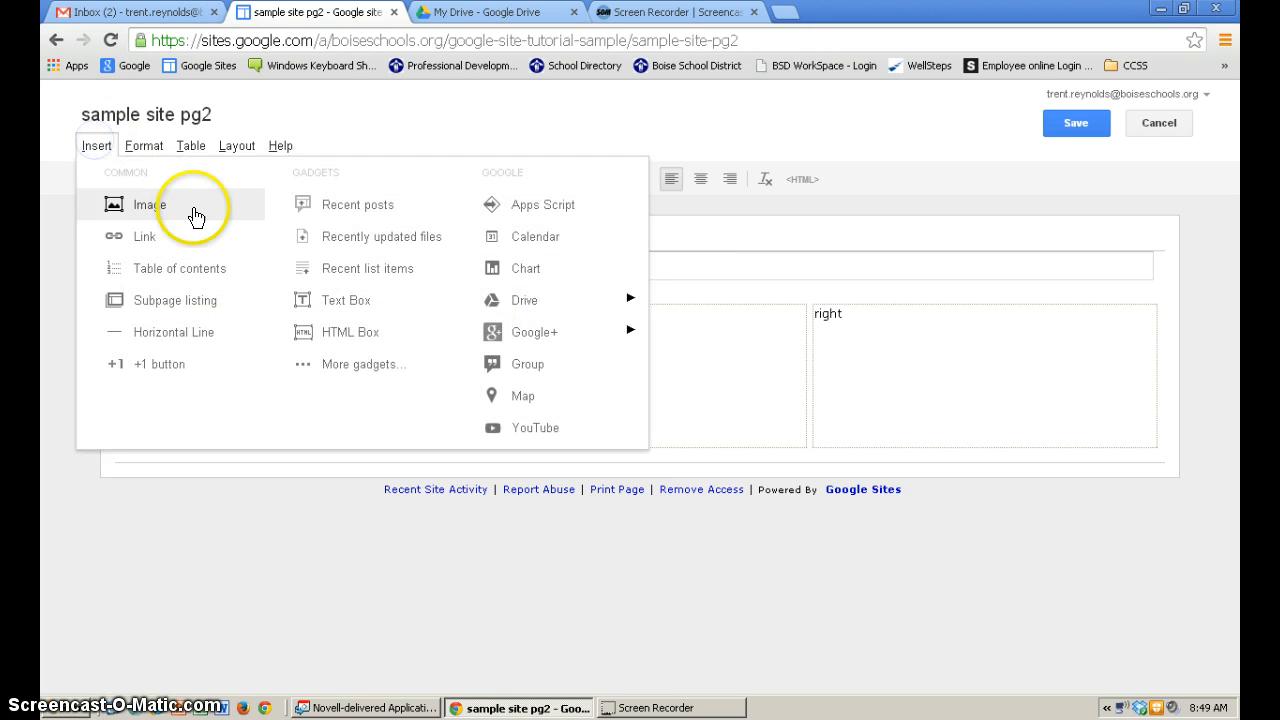
pyautogui.moveTo(570, 302)
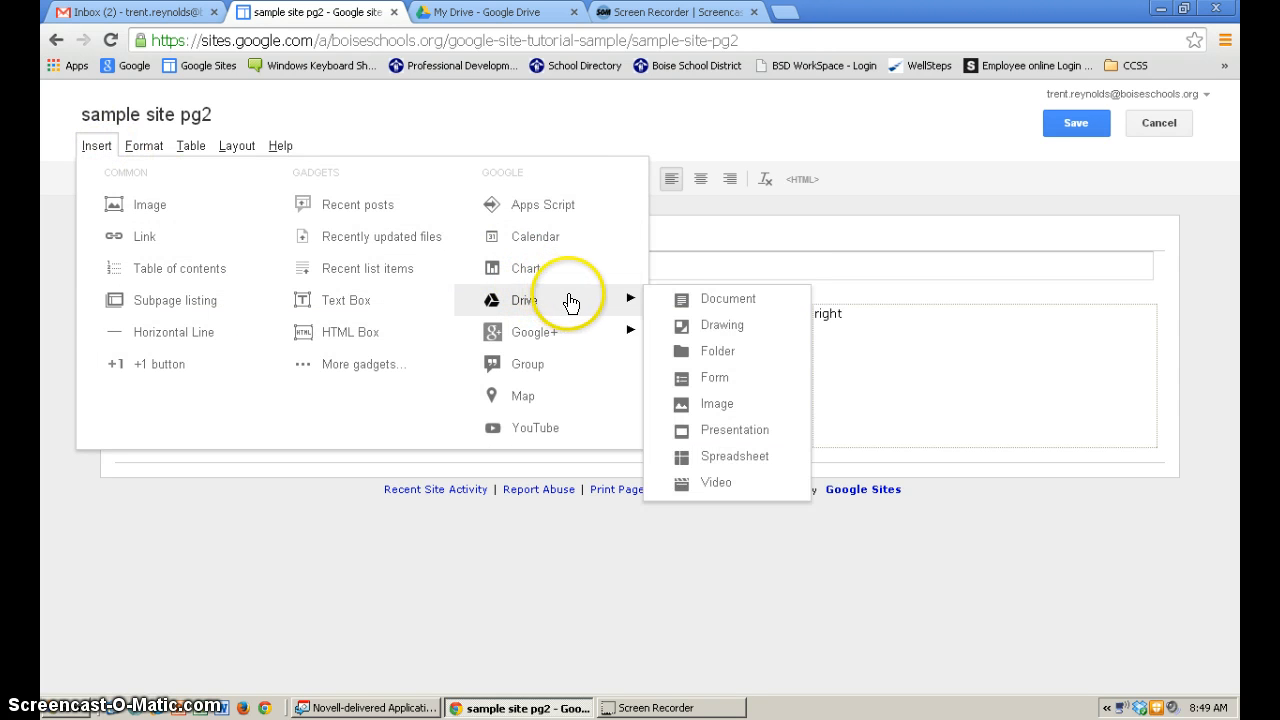
pyautogui.click(728, 299)
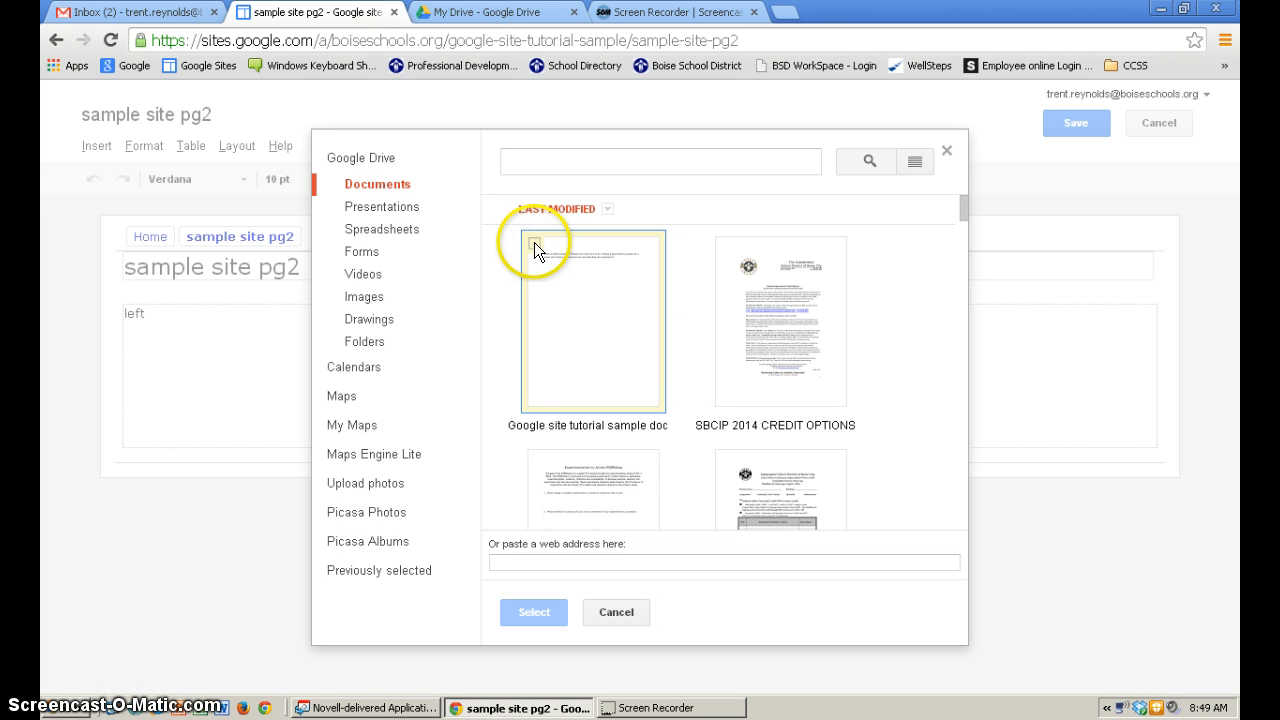
pyautogui.click(534, 242)
pyautogui.click(533, 610)
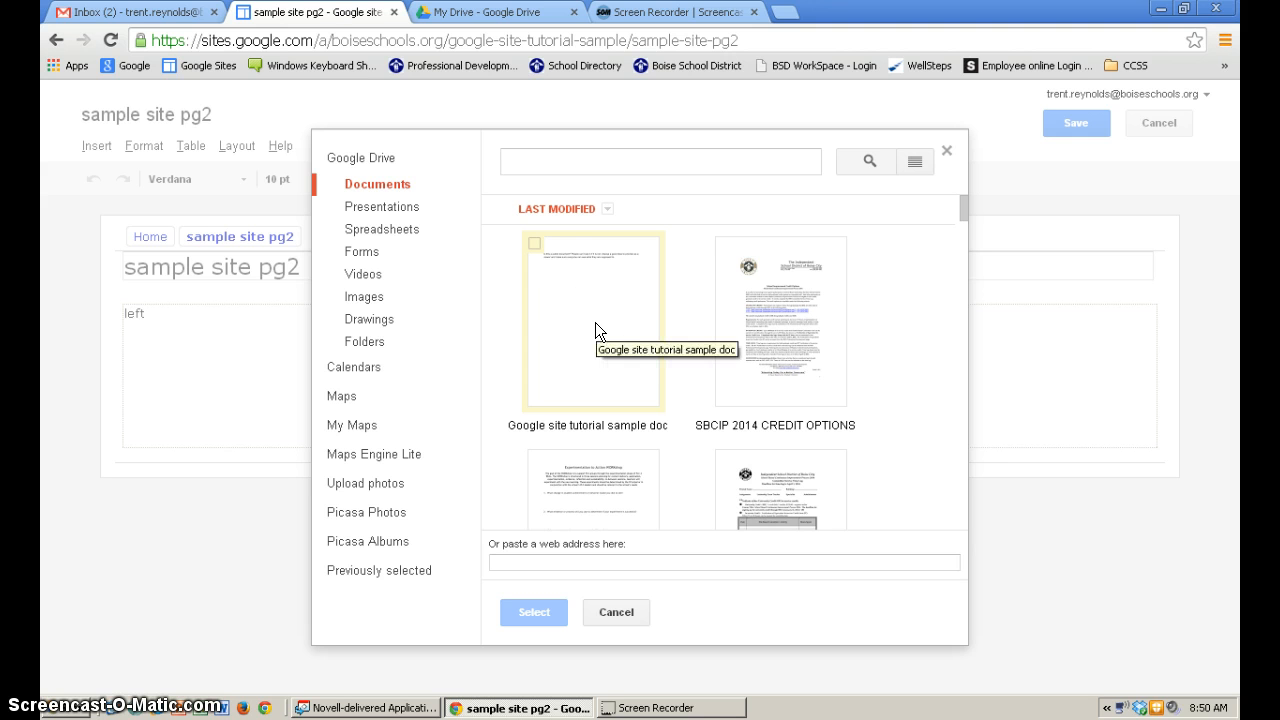
pyautogui.click(532, 241)
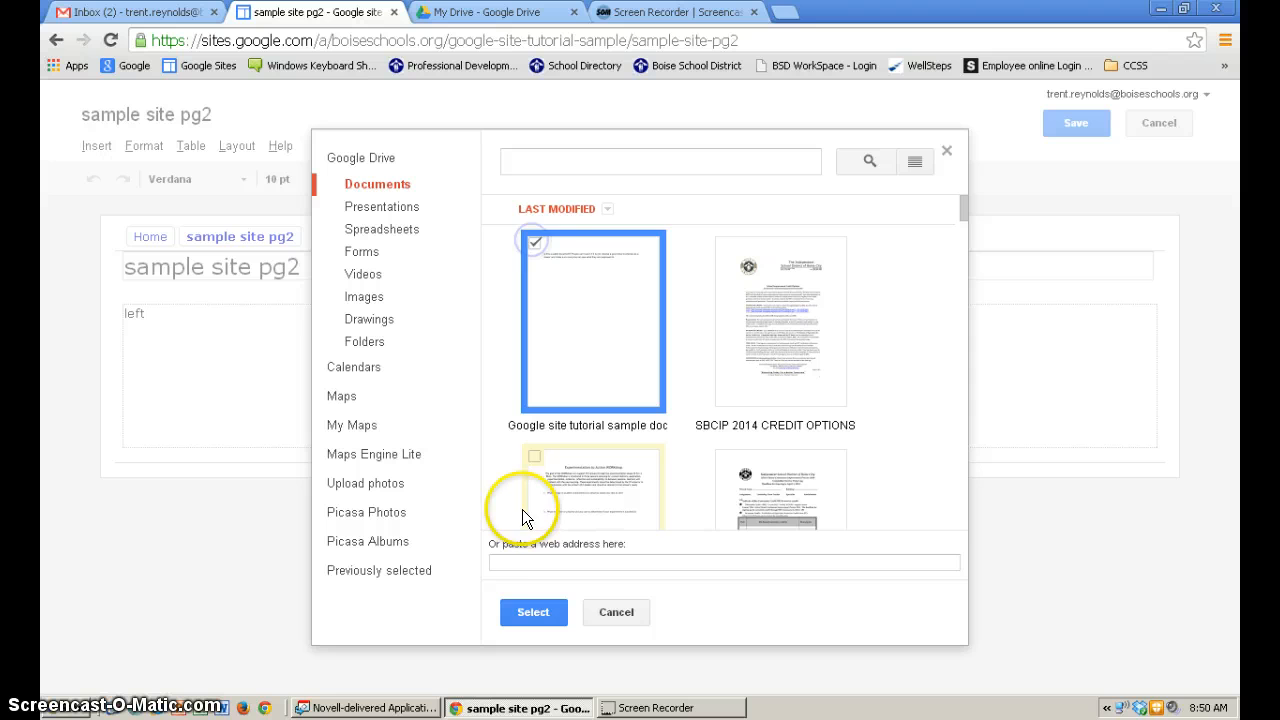
pyautogui.click(520, 610)
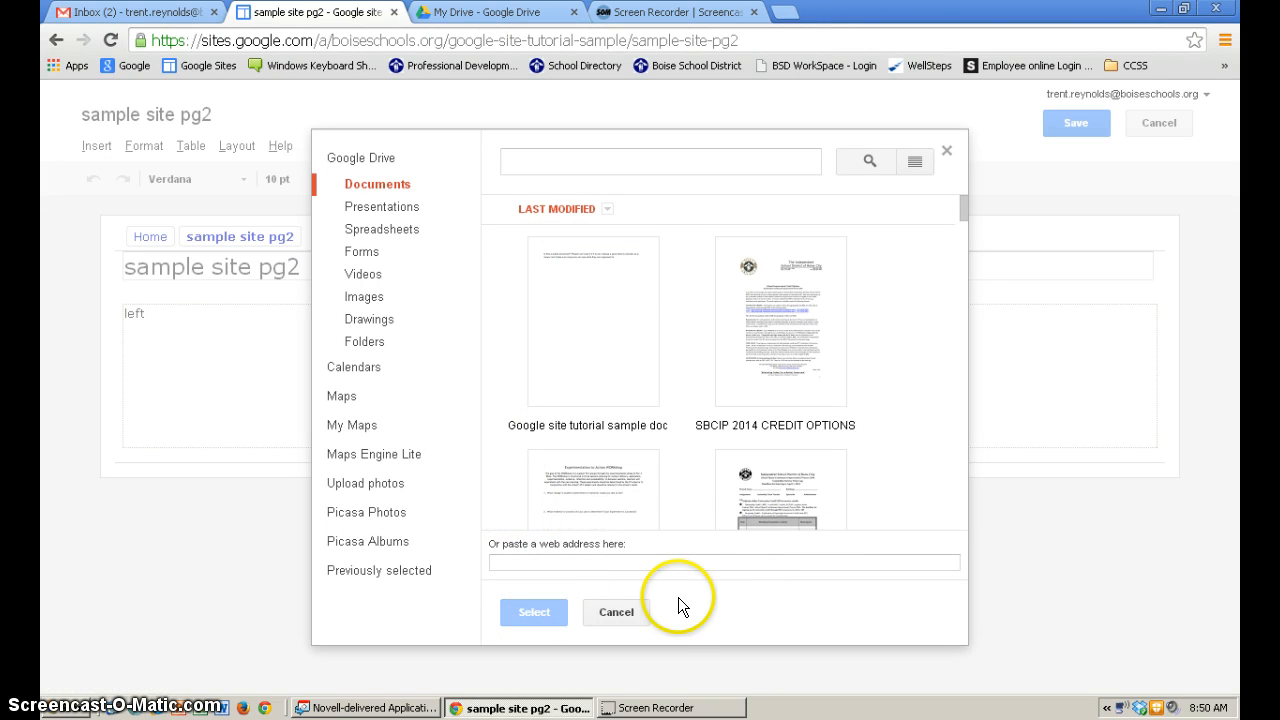
pyautogui.click(622, 612)
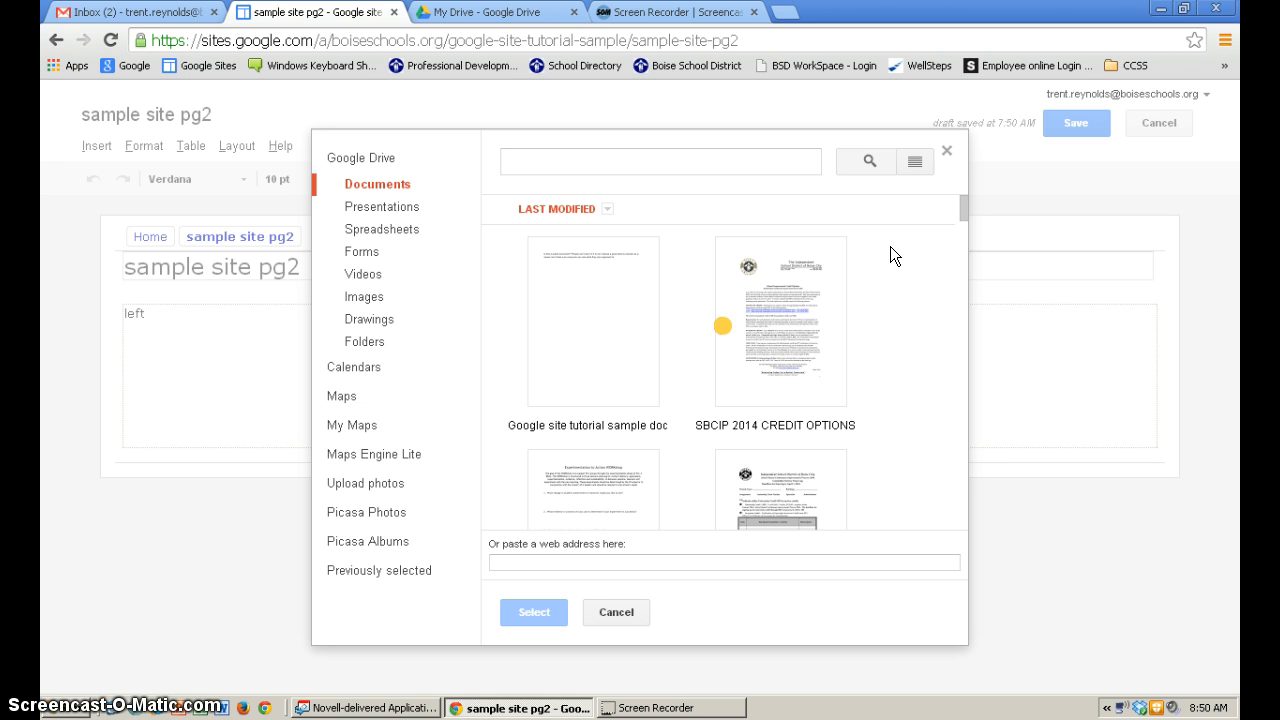
pyautogui.click(823, 281)
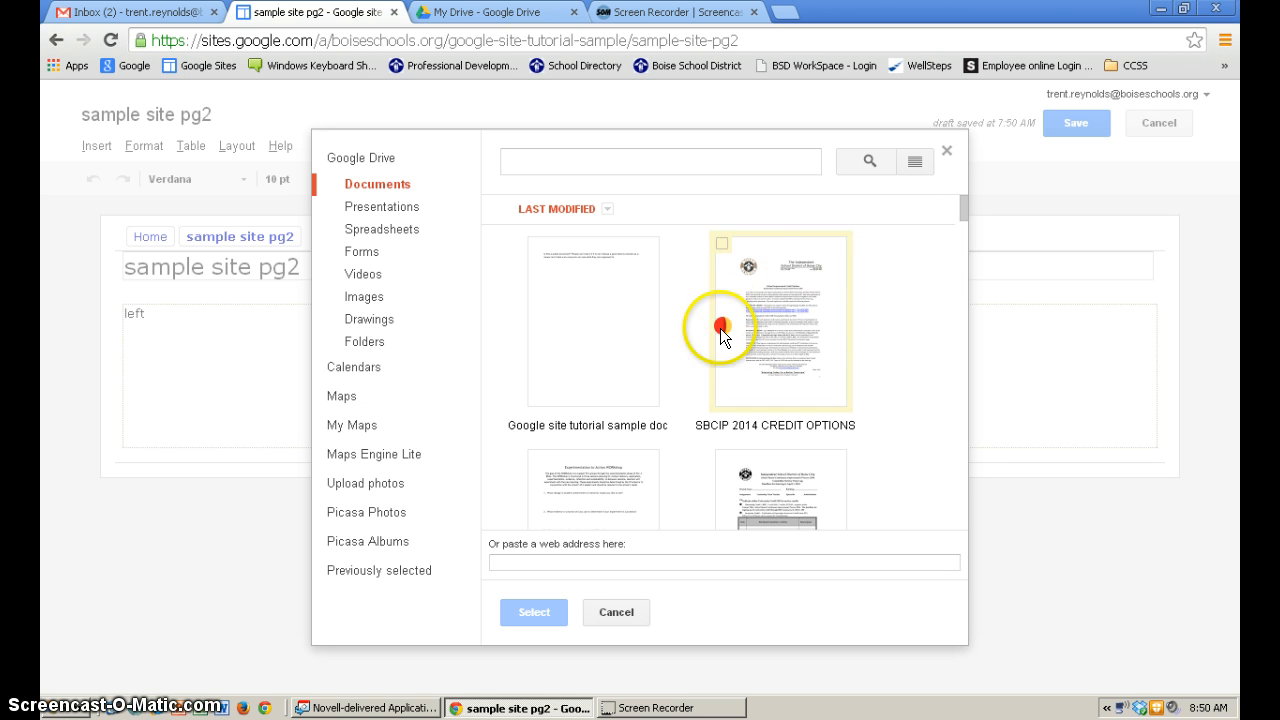
pyautogui.click(947, 151)
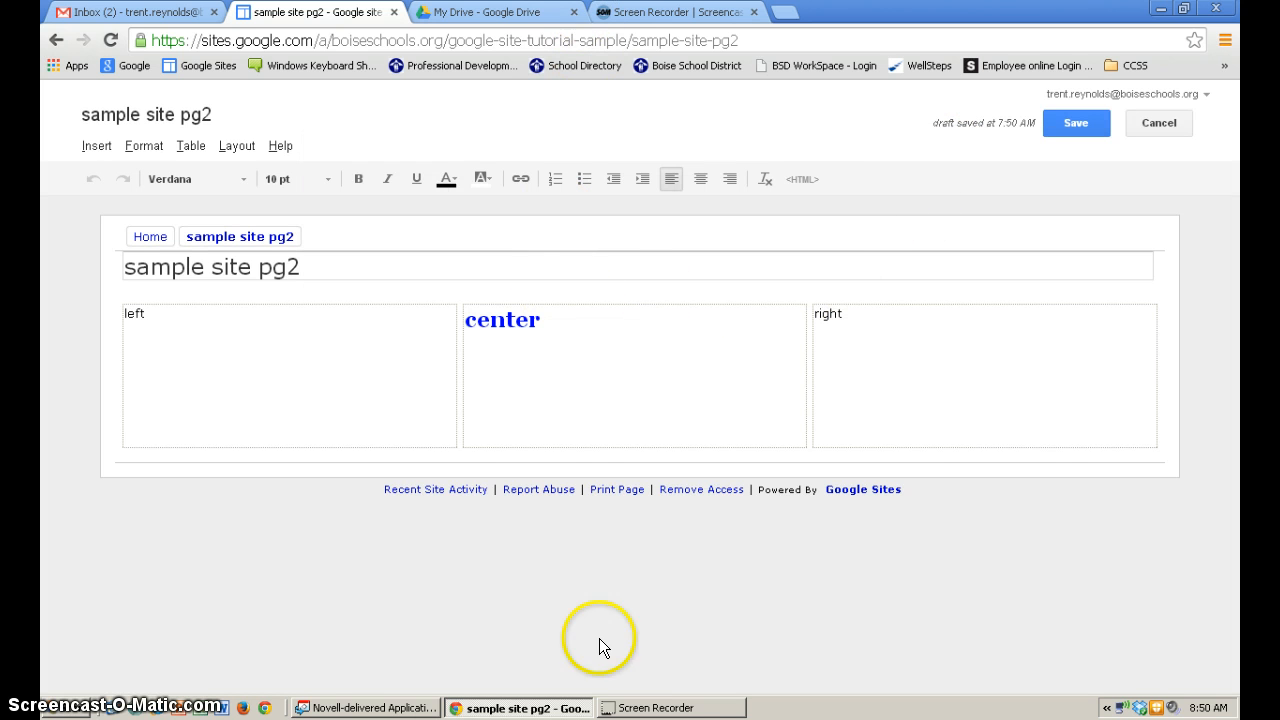
pyautogui.click(660, 707)
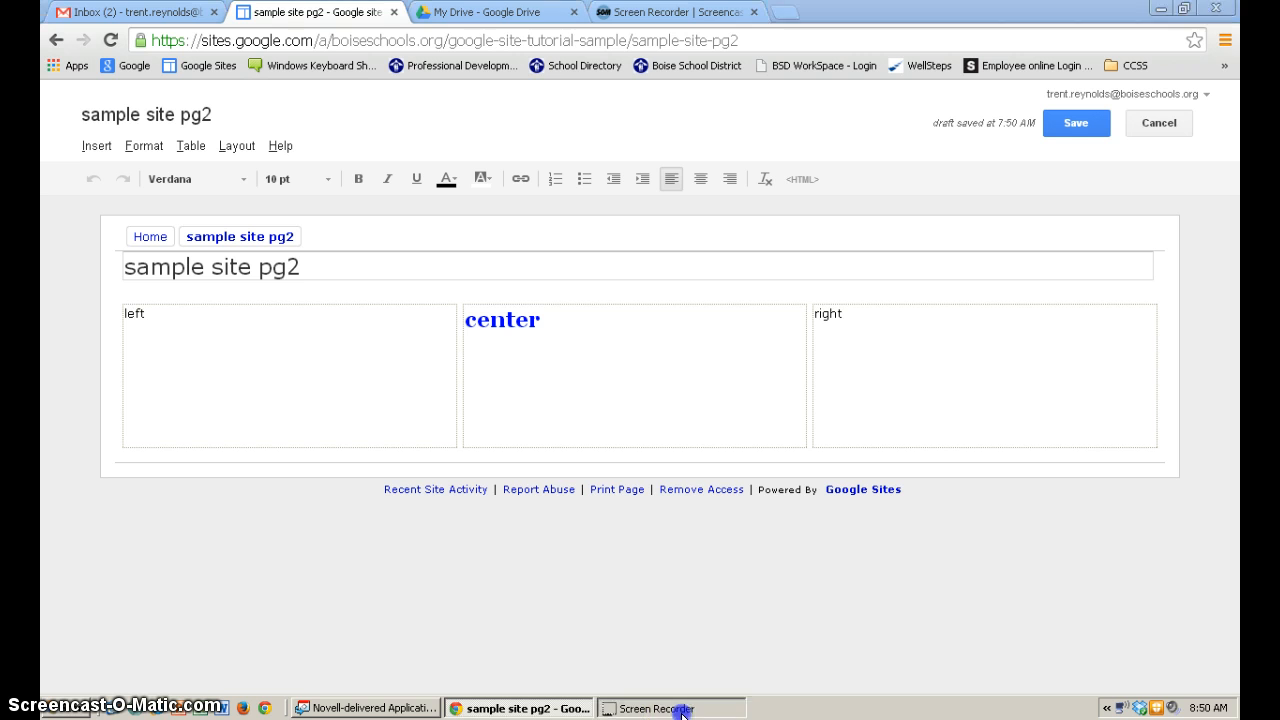